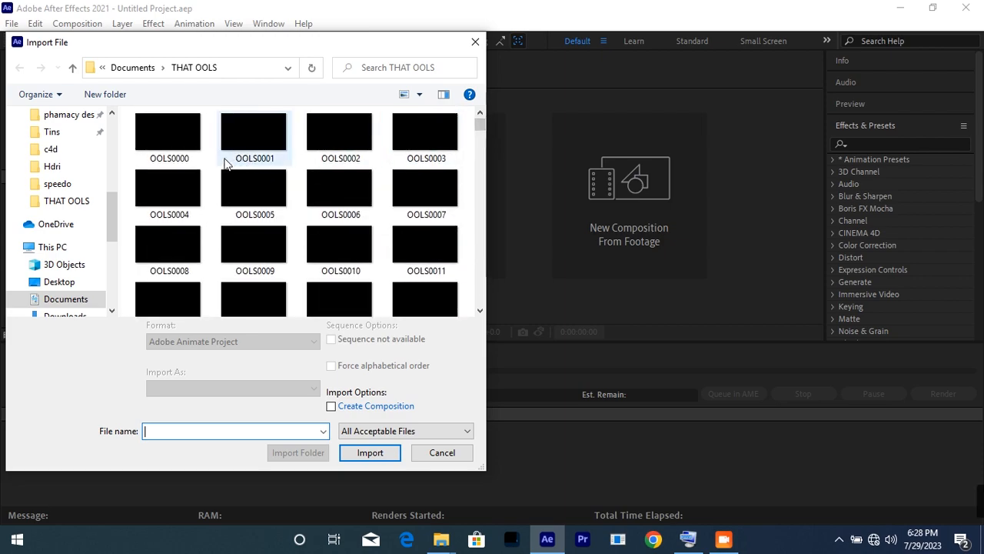
# Import the PNG image sequence starting at OOLS0000 as footage and create a composition from it.
pyautogui.click(164, 130)
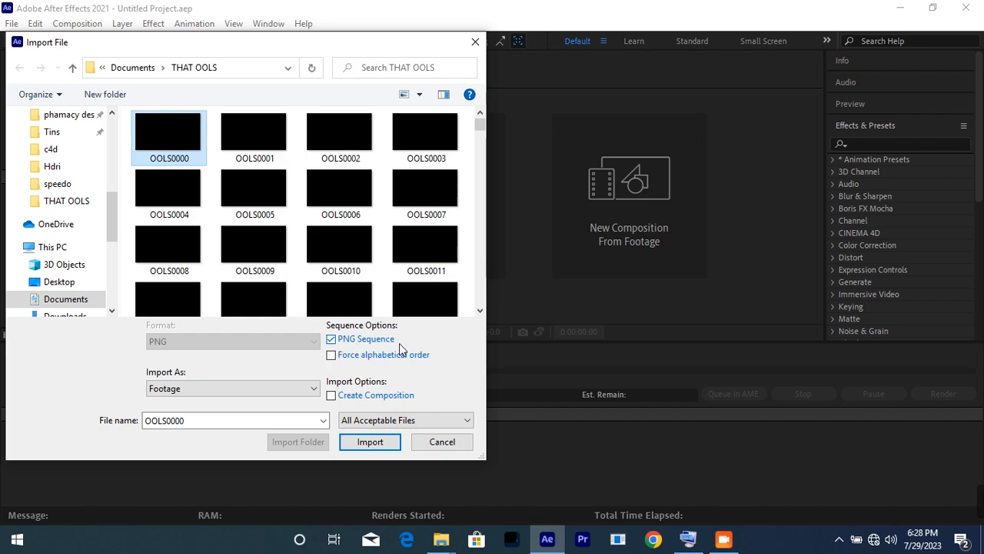
pyautogui.click(379, 450)
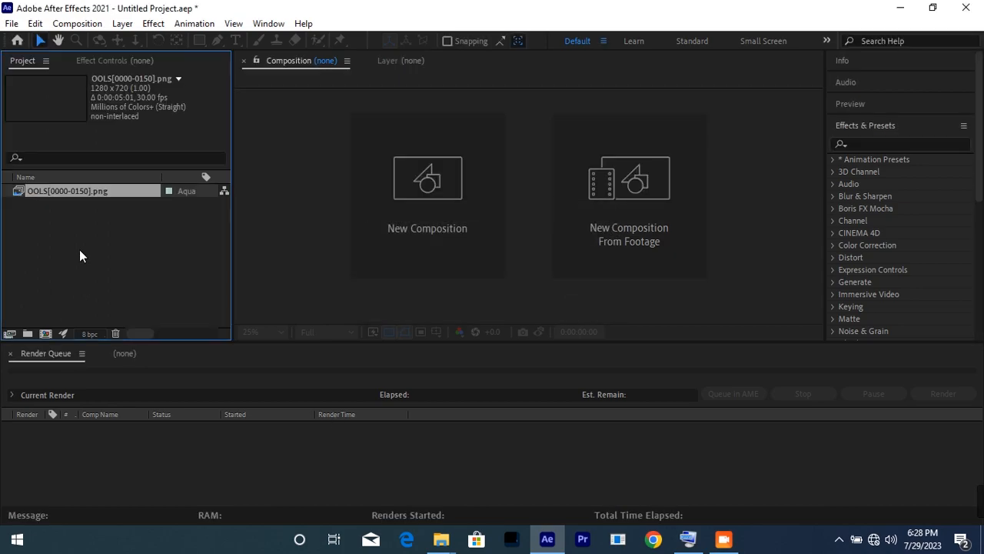
pyautogui.moveTo(60, 192); pyautogui.dragTo(49, 335)
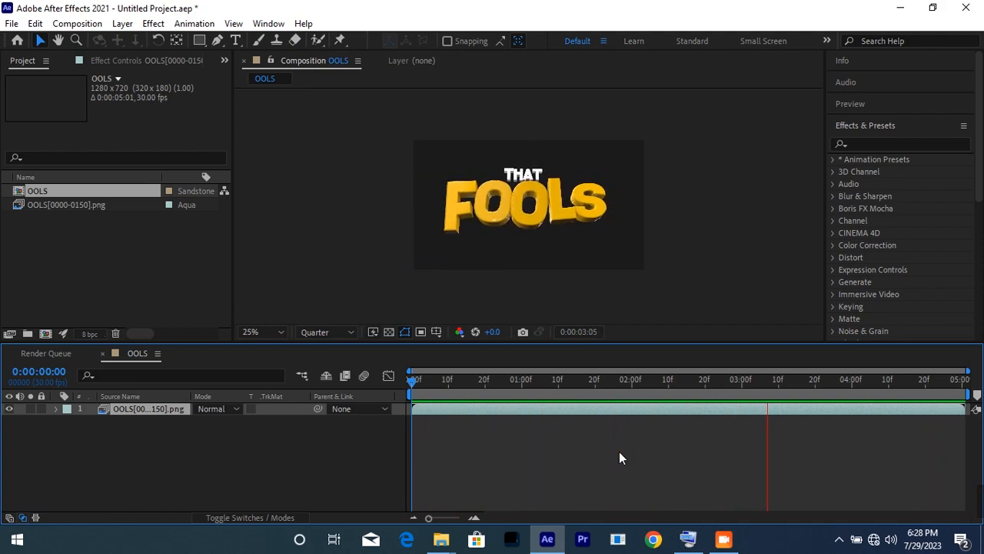
# Play back the animation and try rotating the image sequence layer by 3°.
pyautogui.press('space')
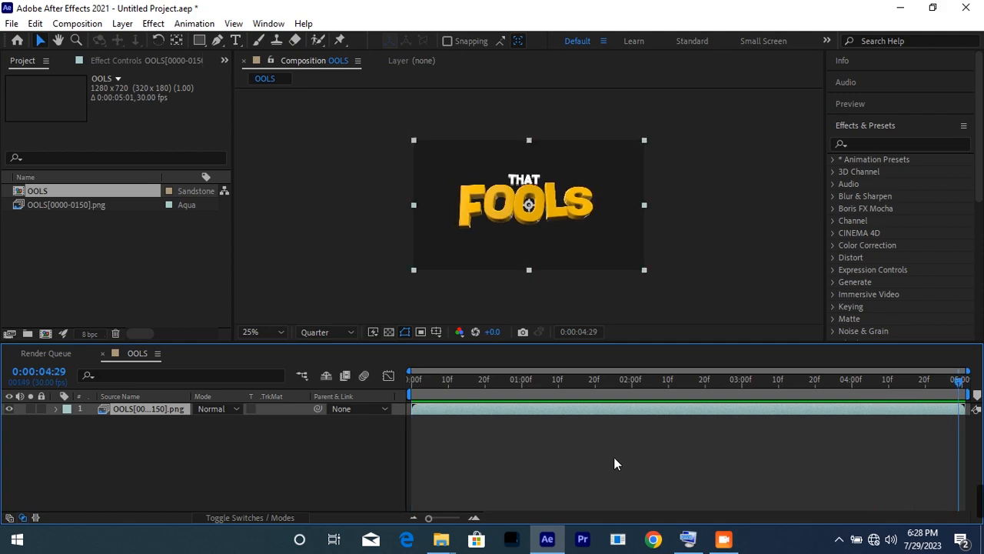
pyautogui.press('r')
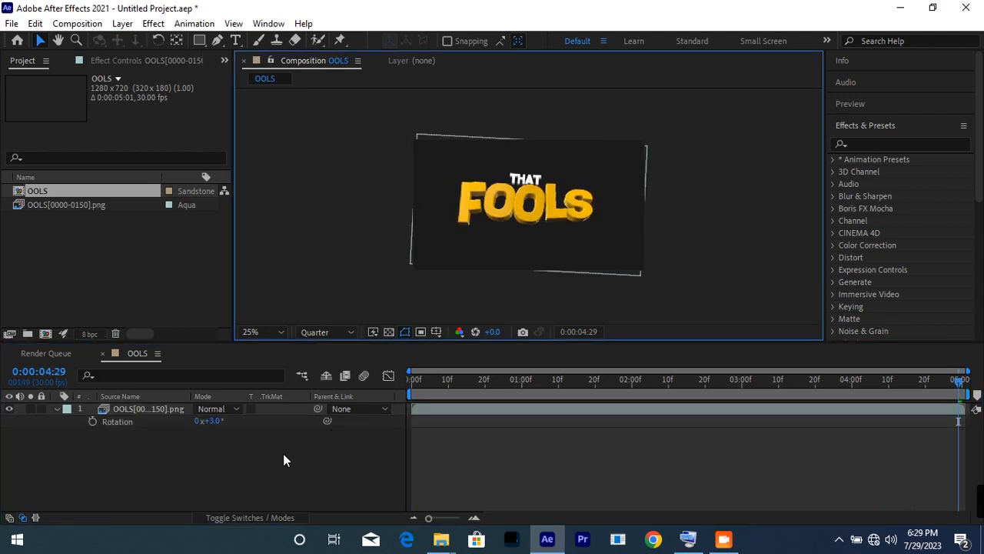
pyautogui.press('.')
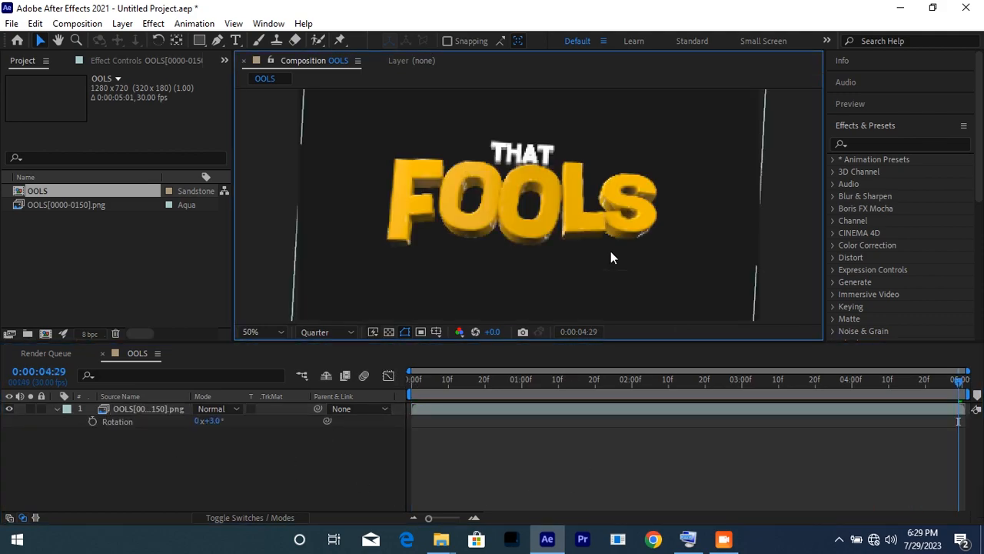
pyautogui.press(',')
pyautogui.click(273, 467)
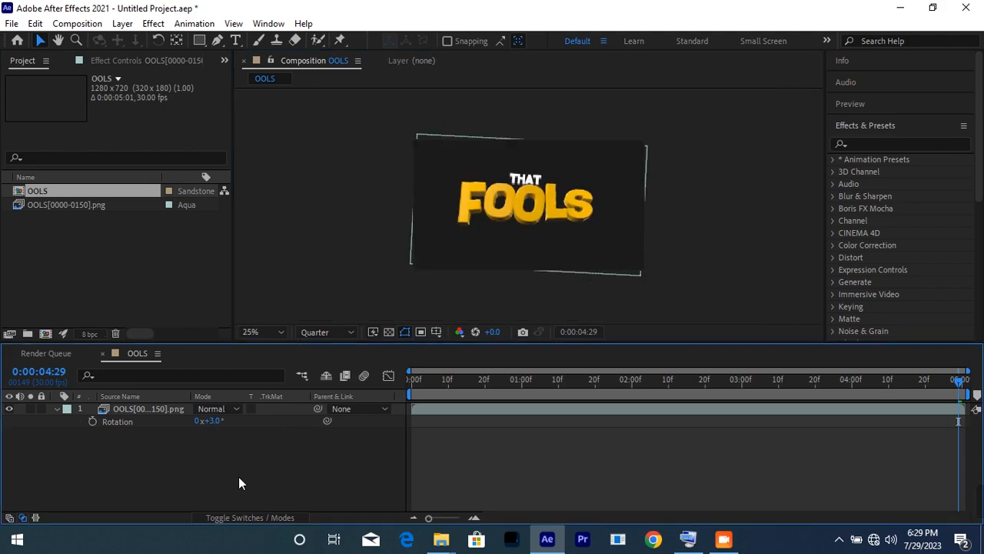
# Create a black 1280 x 720 px solid layer and place it beneath the image sequence layer.
pyautogui.hotkey('ctrl', 'y')
pyautogui.moveTo(853, 120); pyautogui.dragTo(678, 76)
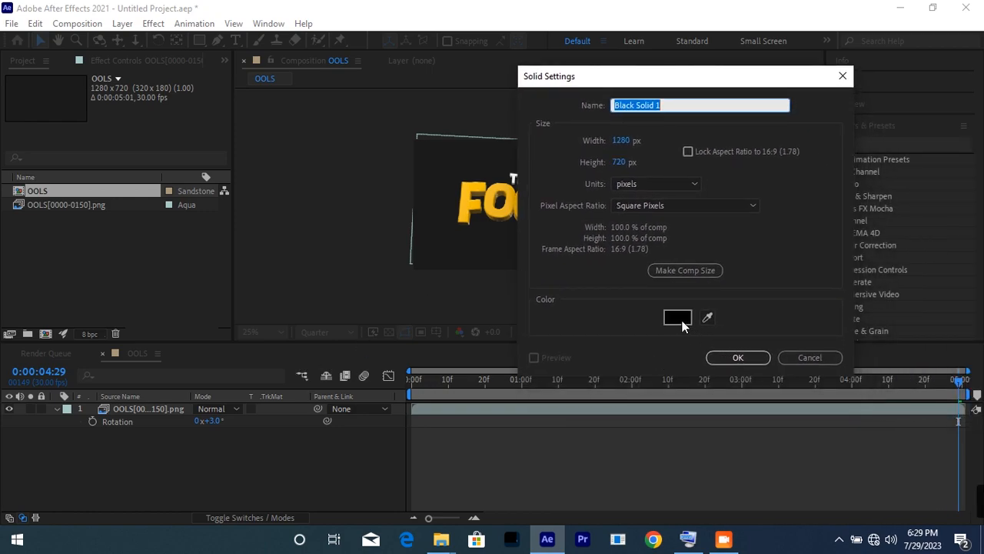
pyautogui.click(738, 357)
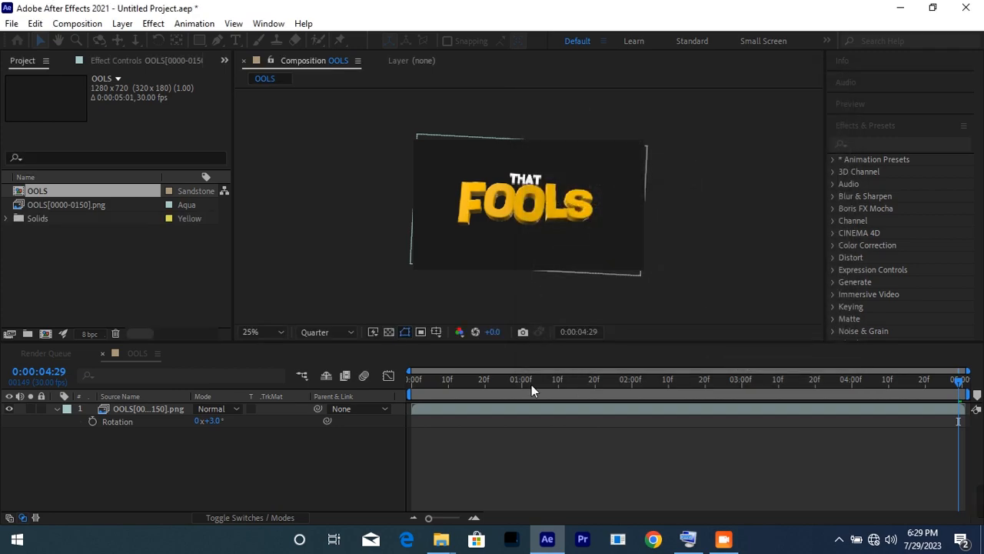
pyautogui.moveTo(148, 415); pyautogui.dragTo(143, 442)
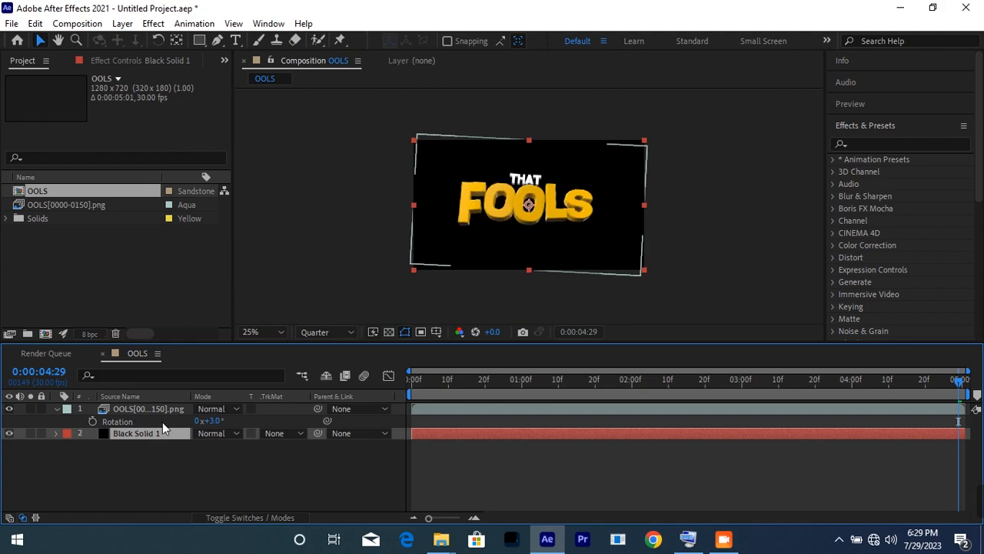
pyautogui.click(687, 259)
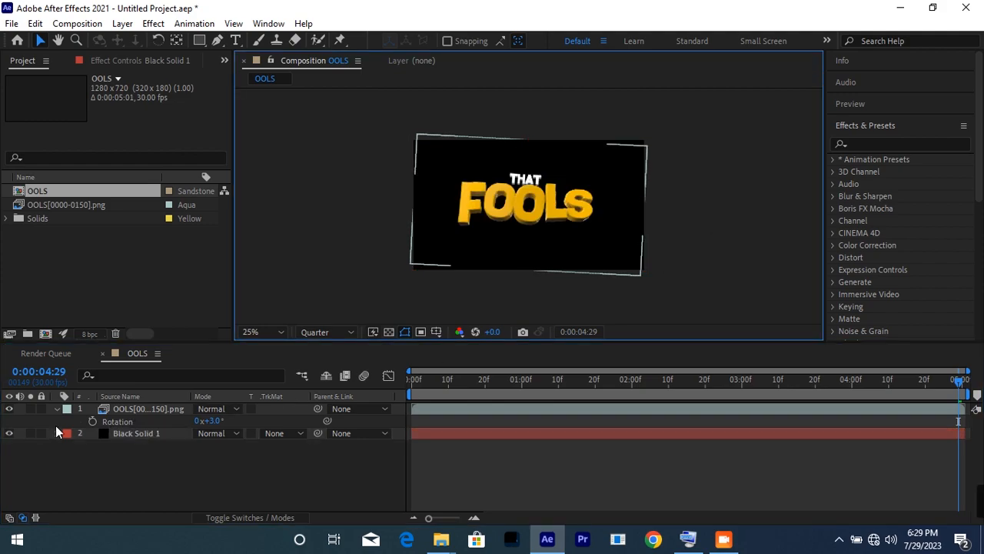
# Find the Gradient Ramp effect and apply it to the black solid layer.
pyautogui.click(147, 433)
pyautogui.scroll(1, 414, 284)
pyautogui.scroll(-1, 414, 284)
pyautogui.click(886, 144)
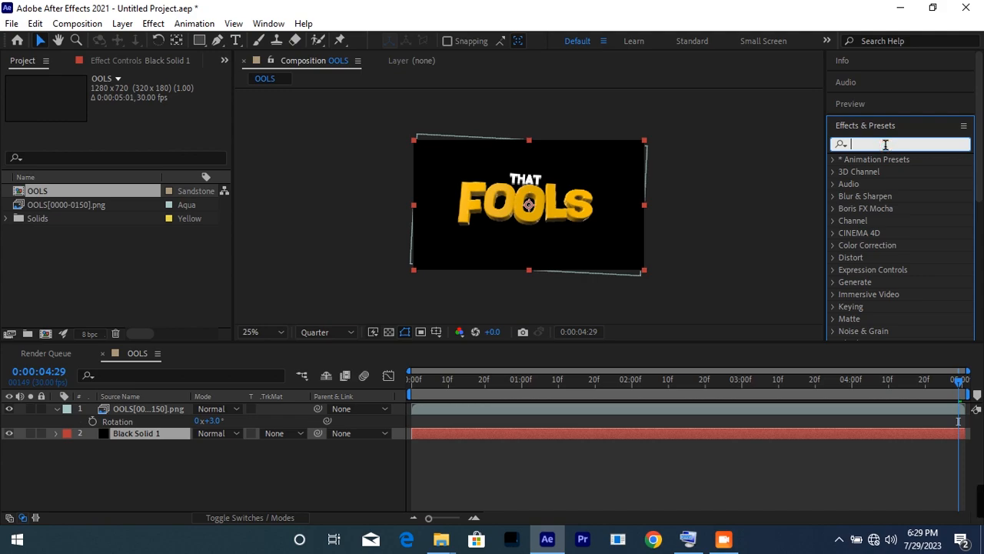
pyautogui.write('ra')
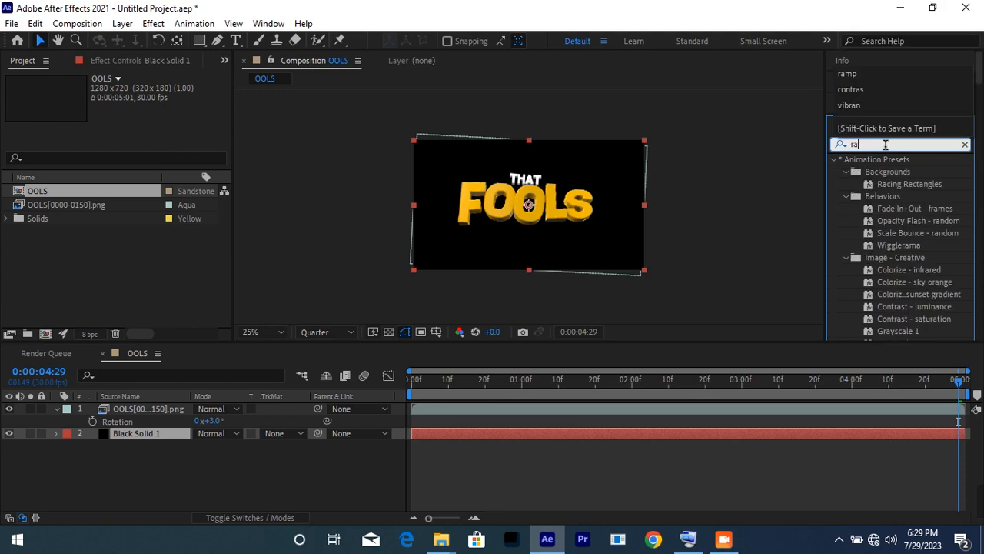
pyautogui.write('mp')
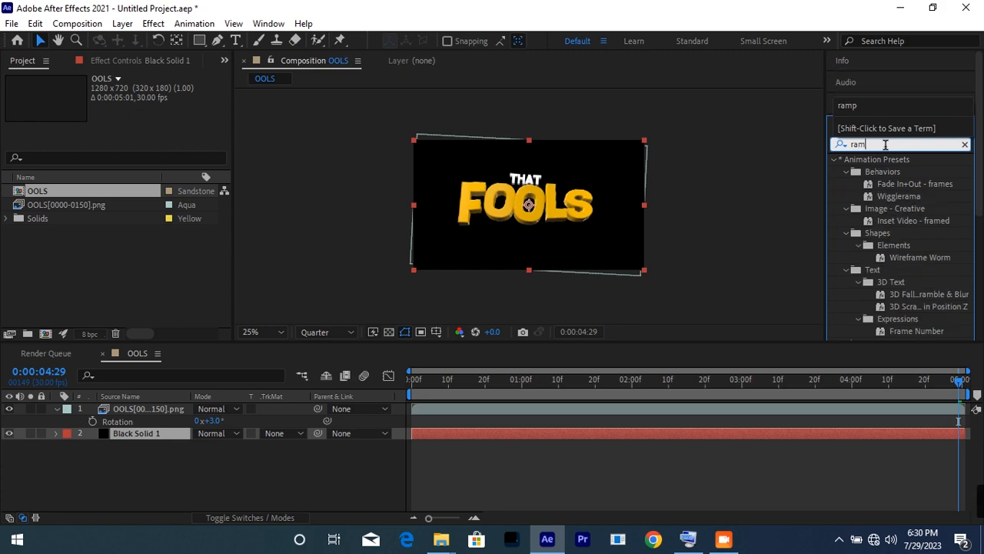
pyautogui.click(898, 179)
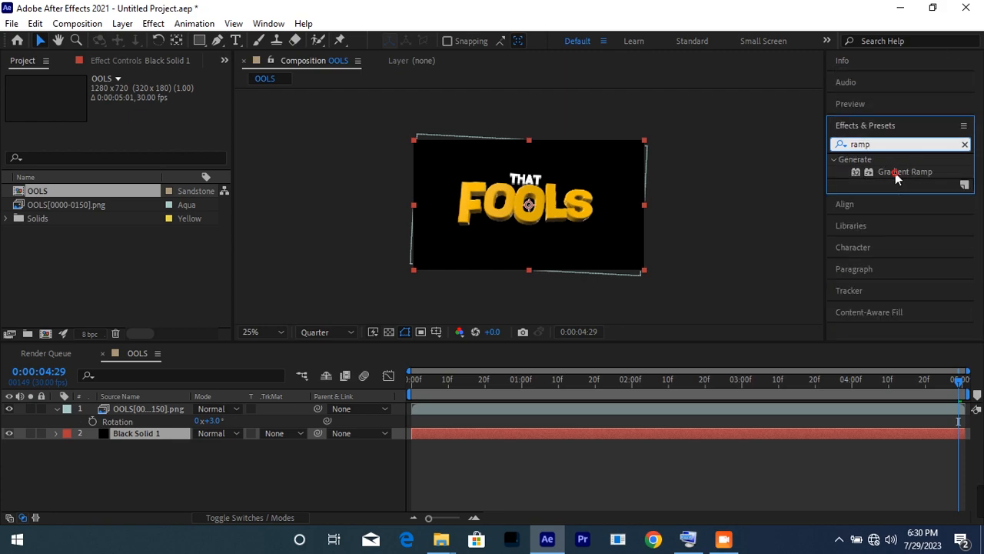
pyautogui.click(897, 176)
pyautogui.moveTo(896, 177); pyautogui.dragTo(136, 435)
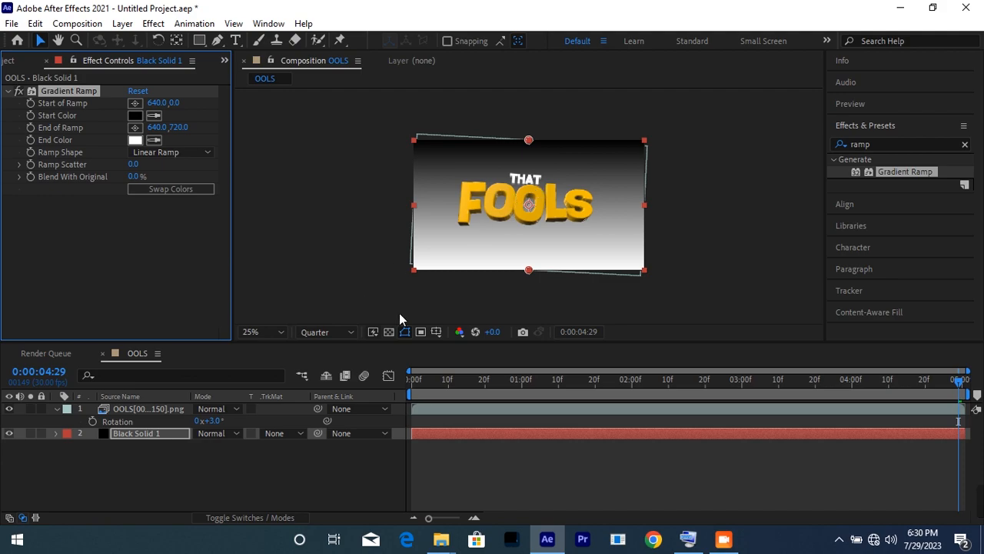
# Rename the black solid layer as bg.
pyautogui.rightClick(137, 433)
pyautogui.click(207, 408)
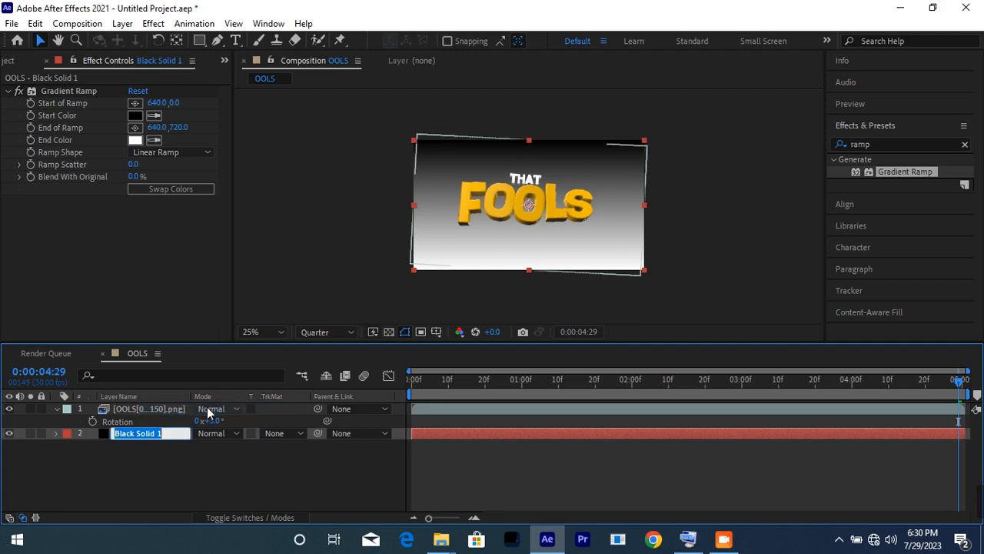
pyautogui.write('bg')
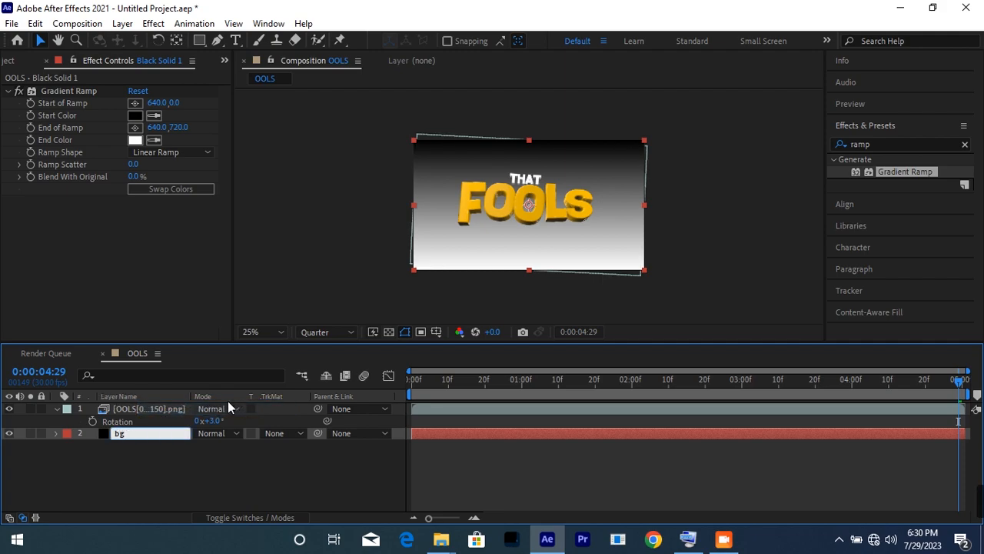
pyautogui.click(191, 478)
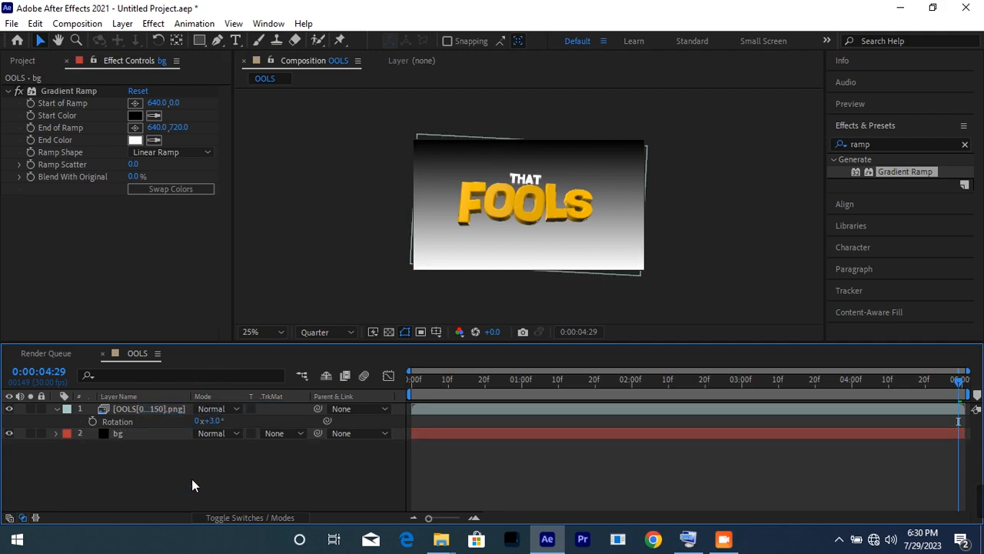
# Reposition the bg layer's gradient, placing the ramp start at about 1388, 428 and the ramp end at about -832, 280.
pyautogui.click(154, 435)
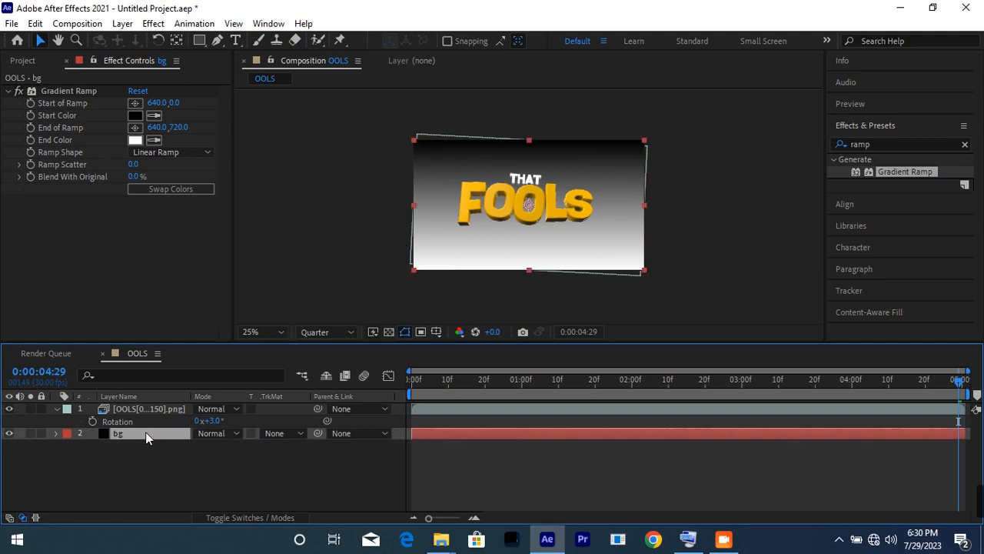
pyautogui.click(83, 94)
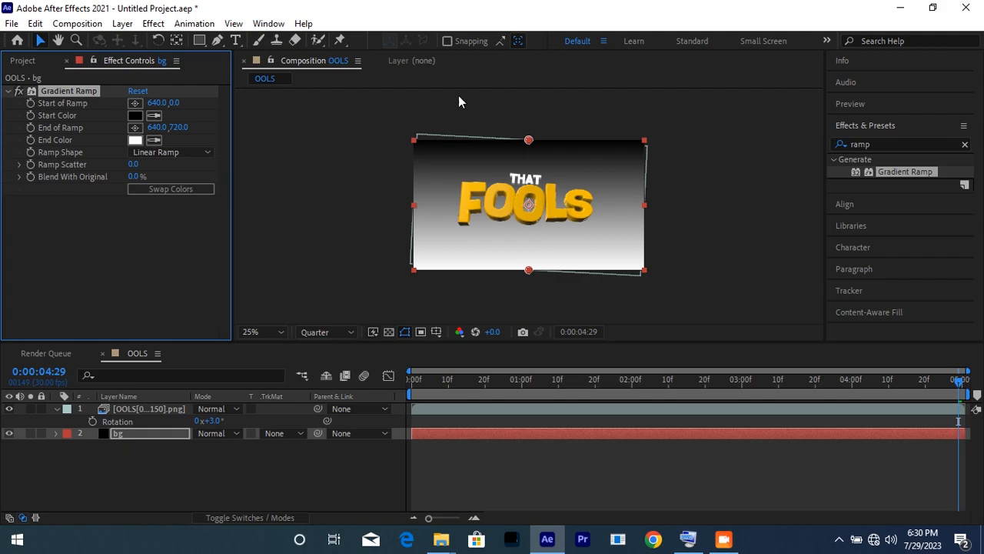
pyautogui.moveTo(529, 141); pyautogui.dragTo(663, 219)
pyautogui.moveTo(529, 273); pyautogui.dragTo(260, 192)
# Set the Gradient Ramp's start color to a bright purple.
pyautogui.click(134, 115)
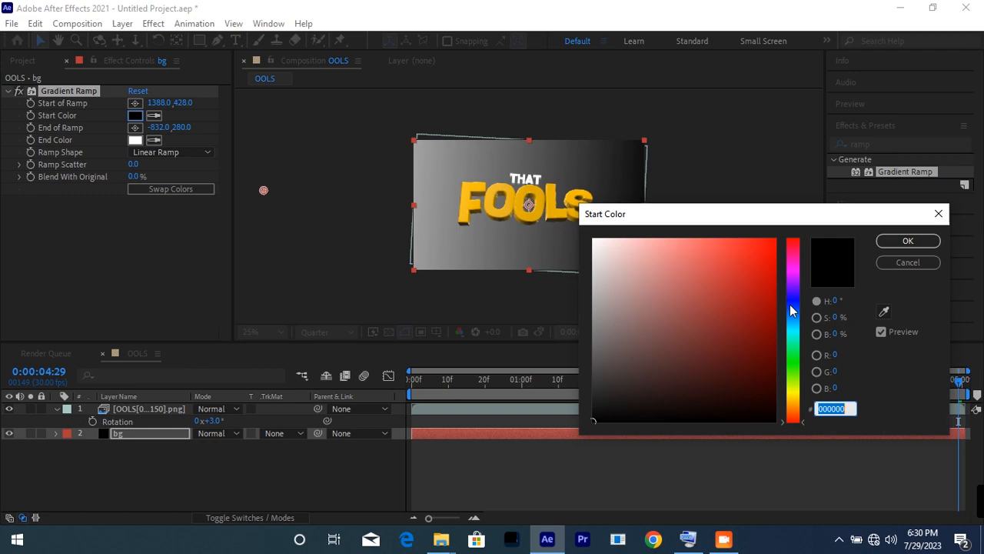
pyautogui.click(793, 289)
pyautogui.moveTo(767, 286); pyautogui.dragTo(774, 252)
pyautogui.click(791, 279)
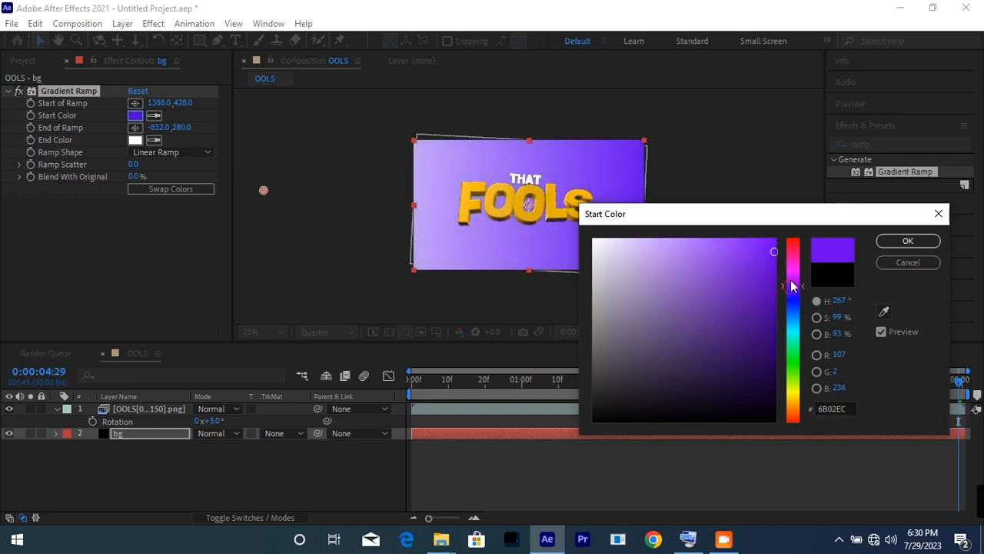
pyautogui.click(906, 241)
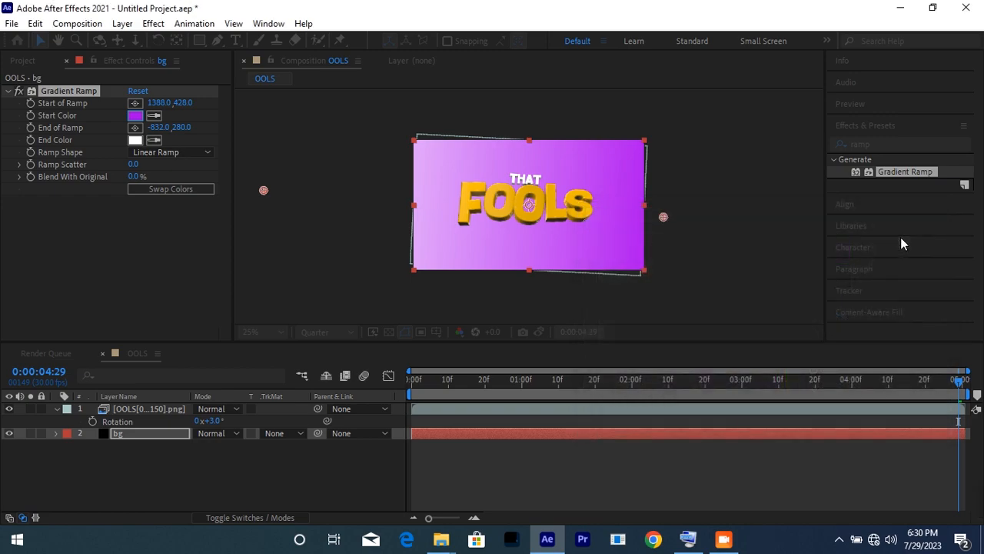
# Set the Gradient Ramp's end color to dark purple 310032.
pyautogui.click(134, 140)
pyautogui.click(793, 284)
pyautogui.moveTo(792, 284)
pyautogui.mouseDown()
pyautogui.moveTo(771, 271)
pyautogui.moveTo(775, 383)
pyautogui.mouseUp()
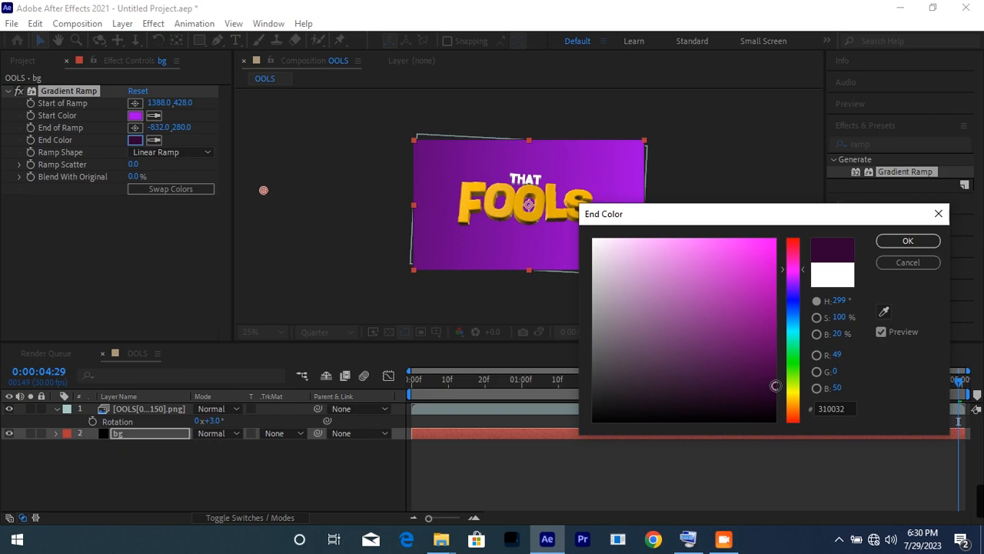
pyautogui.click(884, 241)
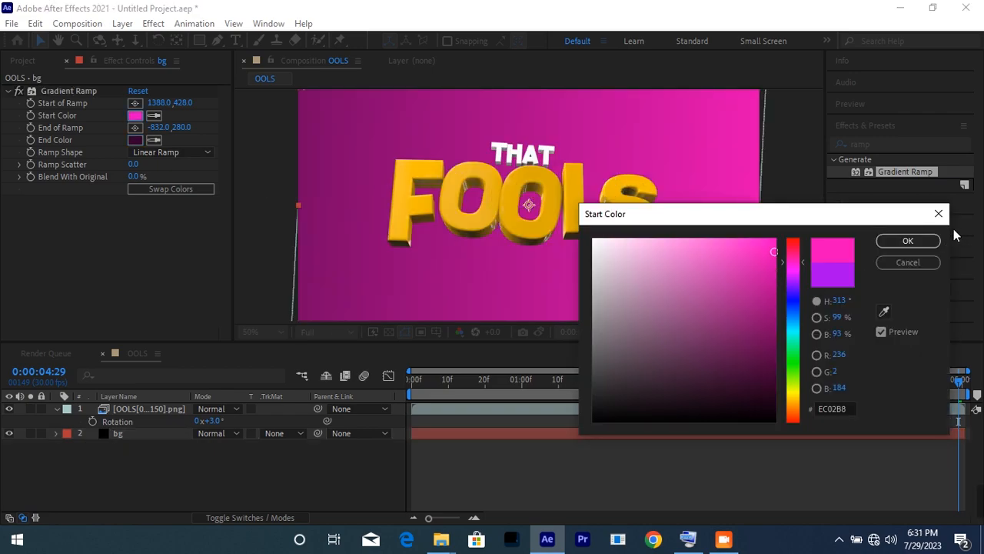
# Change the Gradient Ramp's start color to pink EC02B8 and return the image sequence layer's rotation to 0°.
pyautogui.click(906, 241)
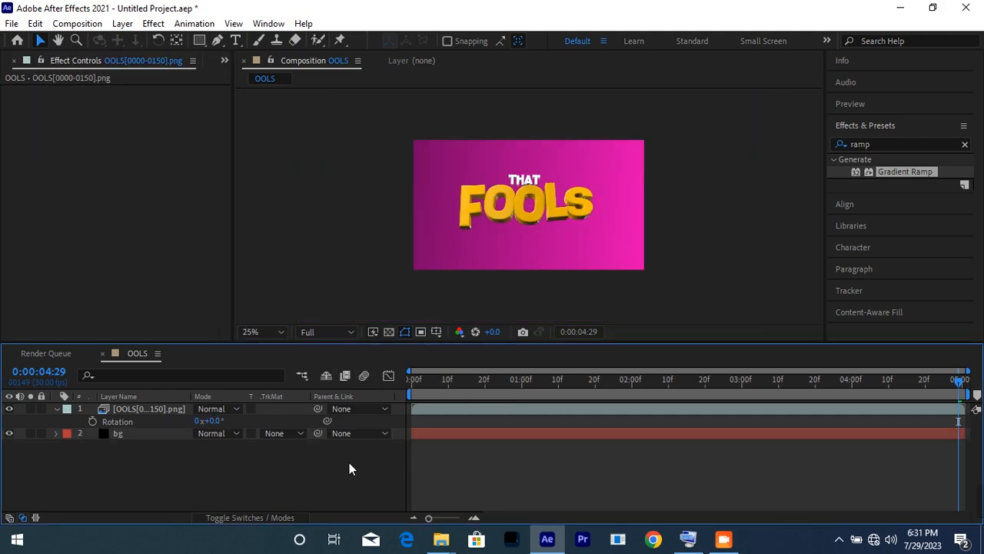
pyautogui.press('.')
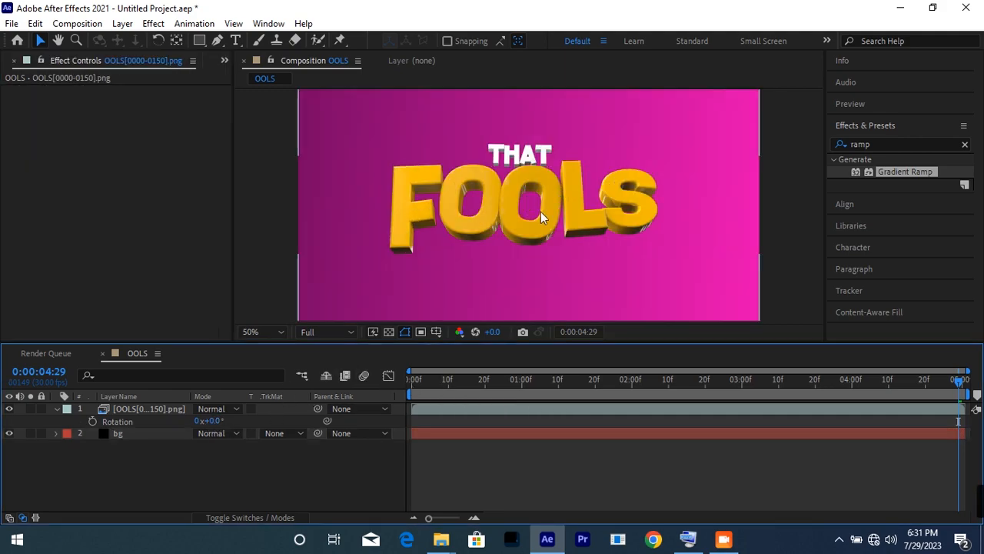
# Apply the Brightness & Contrast effect to the image sequence layer, with brightness about 35 and contrast about 33.
pyautogui.click(136, 410)
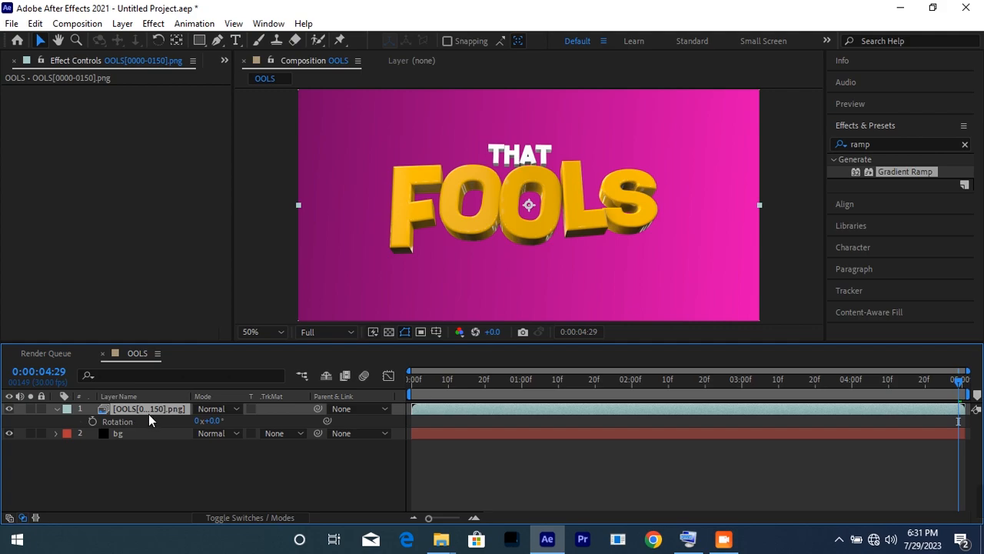
pyautogui.click(880, 143)
pyautogui.moveTo(880, 143); pyautogui.dragTo(854, 144)
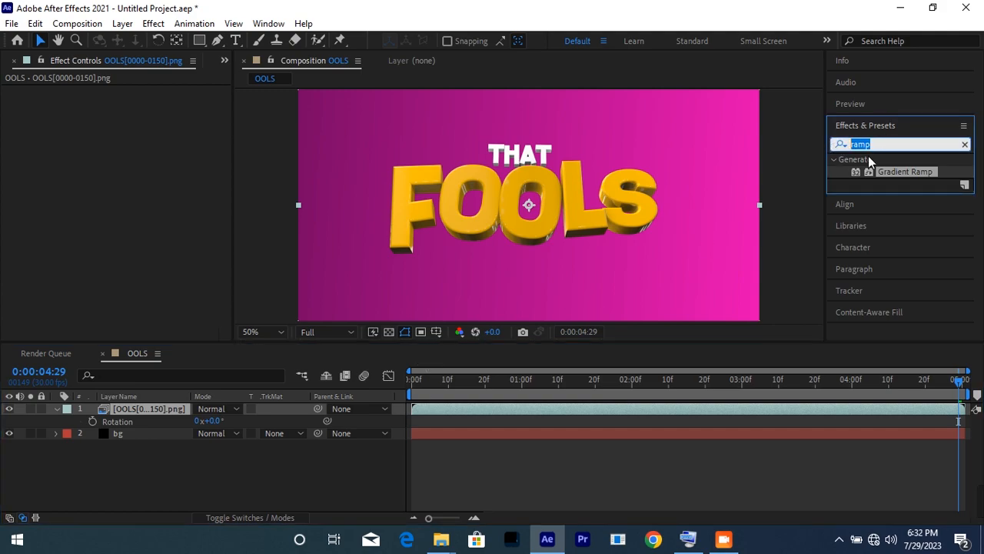
pyautogui.click(278, 26)
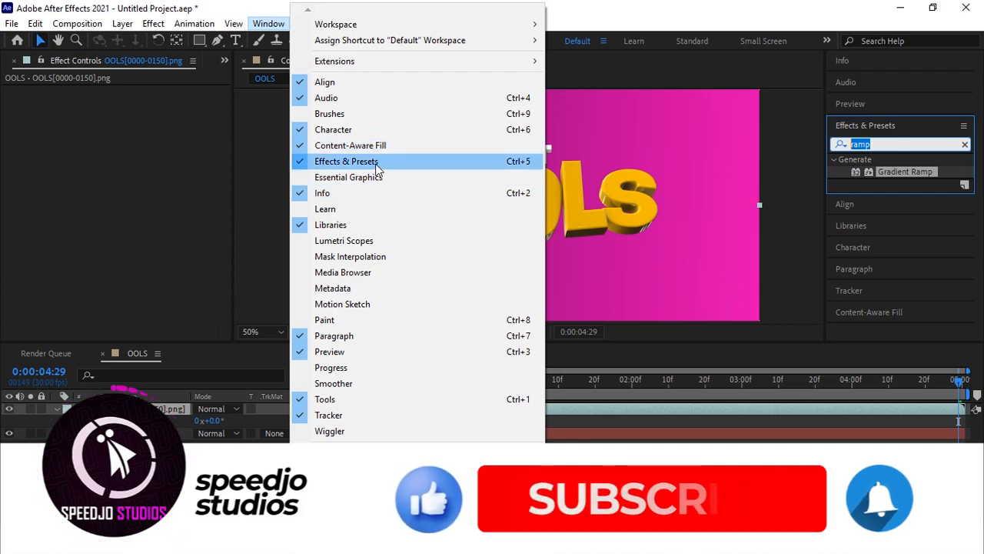
pyautogui.click(805, 174)
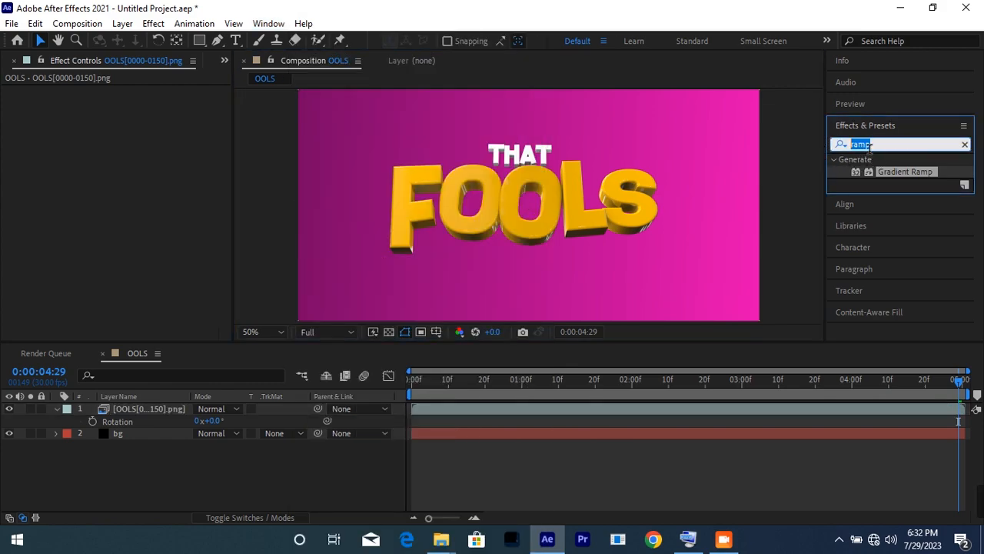
pyautogui.write('bright')
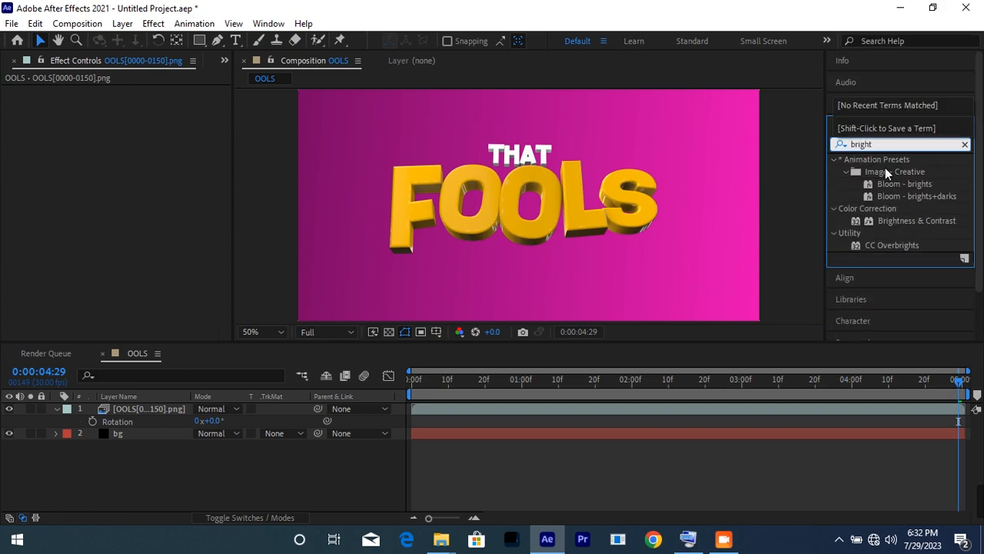
pyautogui.click(920, 222)
pyautogui.moveTo(920, 222); pyautogui.dragTo(159, 406)
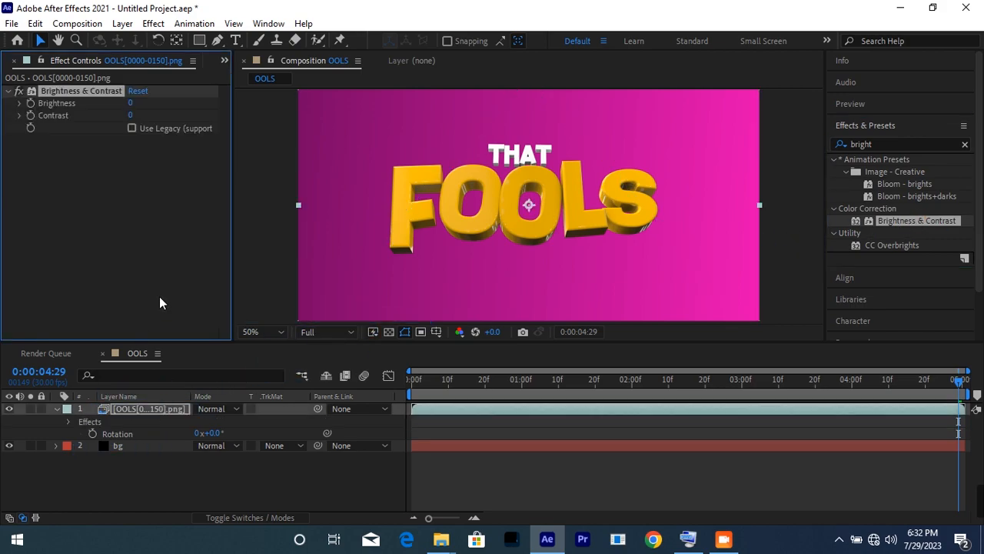
pyautogui.moveTo(131, 102); pyautogui.dragTo(150, 119)
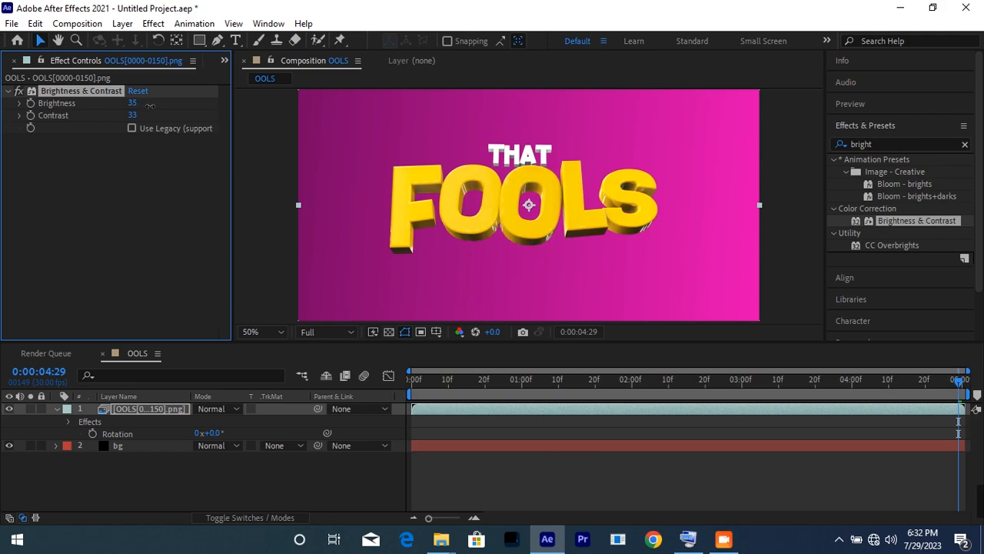
# Set the image sequence layer's brightness to 42 and toggle the Brightness & Contrast effect to compare the lettering with and without it.
pyautogui.click(20, 92)
pyautogui.click(20, 92)
pyautogui.click(20, 91)
pyautogui.click(20, 91)
pyautogui.press(',')
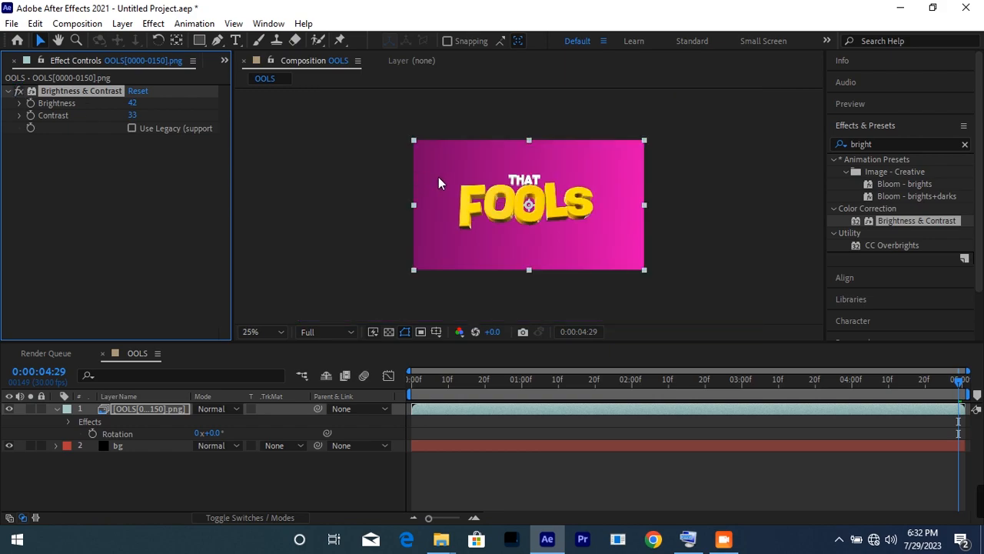
pyautogui.press('.')
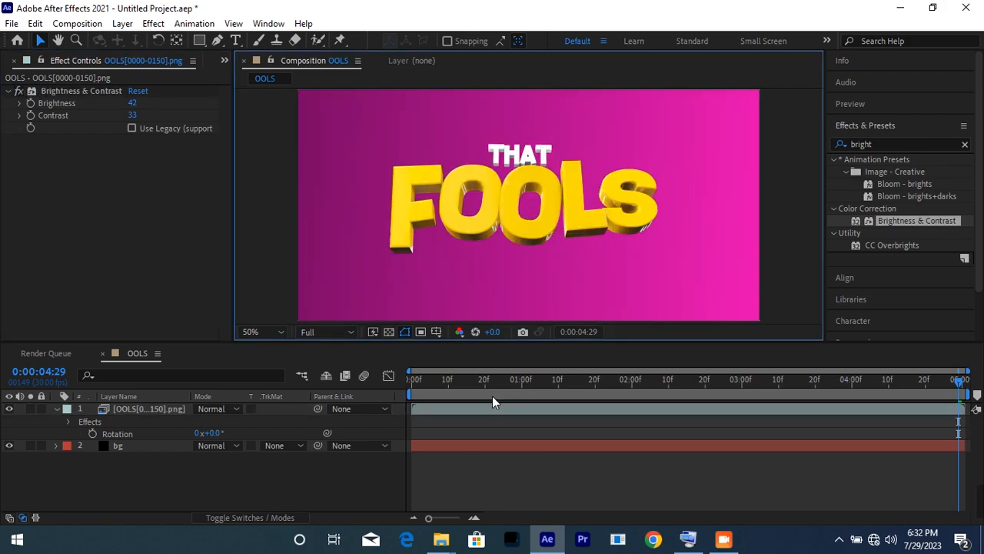
# Move the current time to 0:00:03:29 and collapse the image sequence layer's properties.
pyautogui.moveTo(958, 381); pyautogui.dragTo(850, 404)
pyautogui.scroll(-1, 484, 234)
pyautogui.click(713, 233)
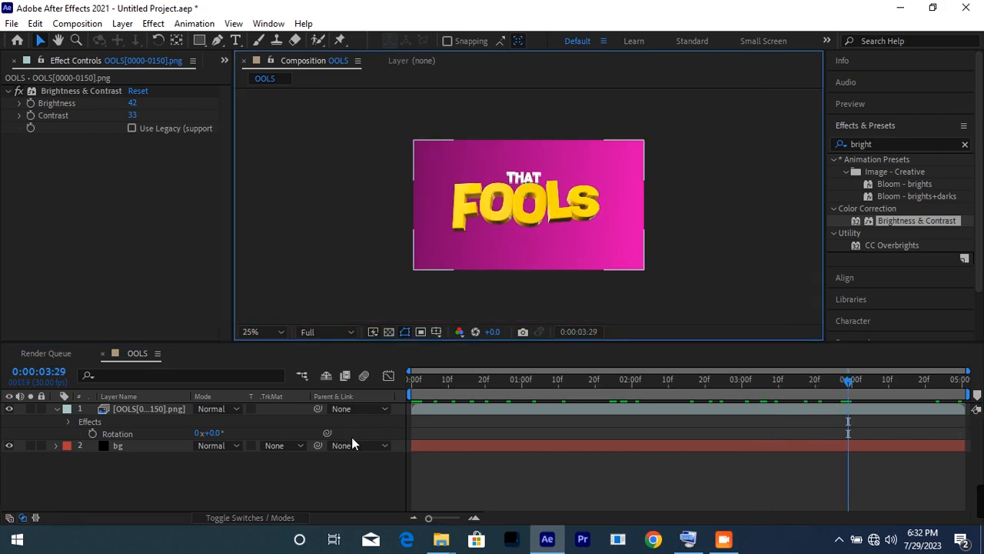
pyautogui.click(55, 408)
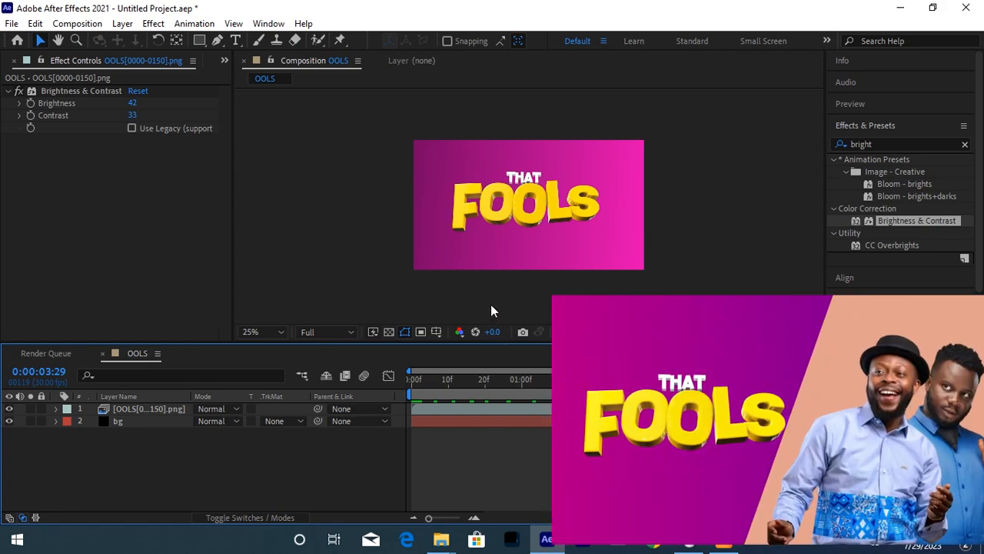
pyautogui.press('.')
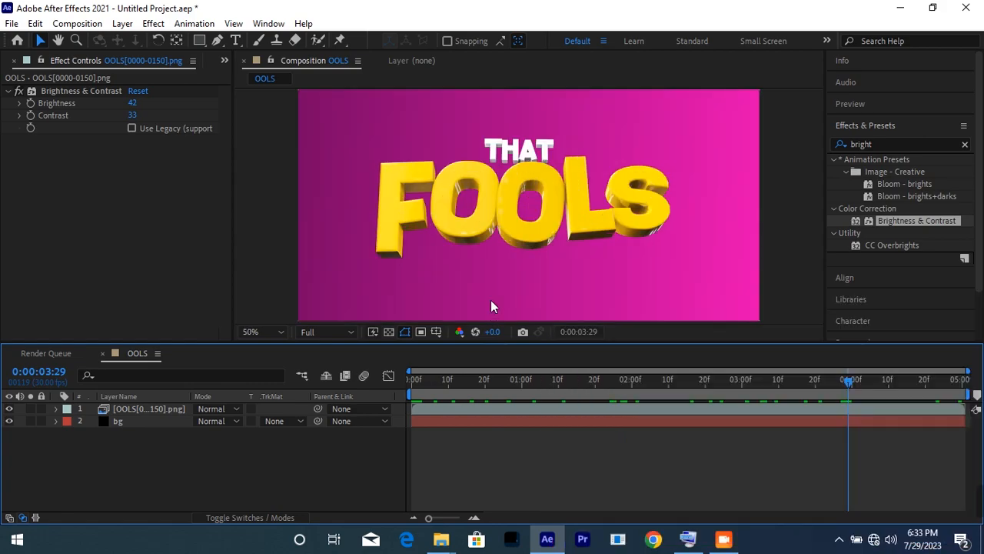
pyautogui.click(147, 406)
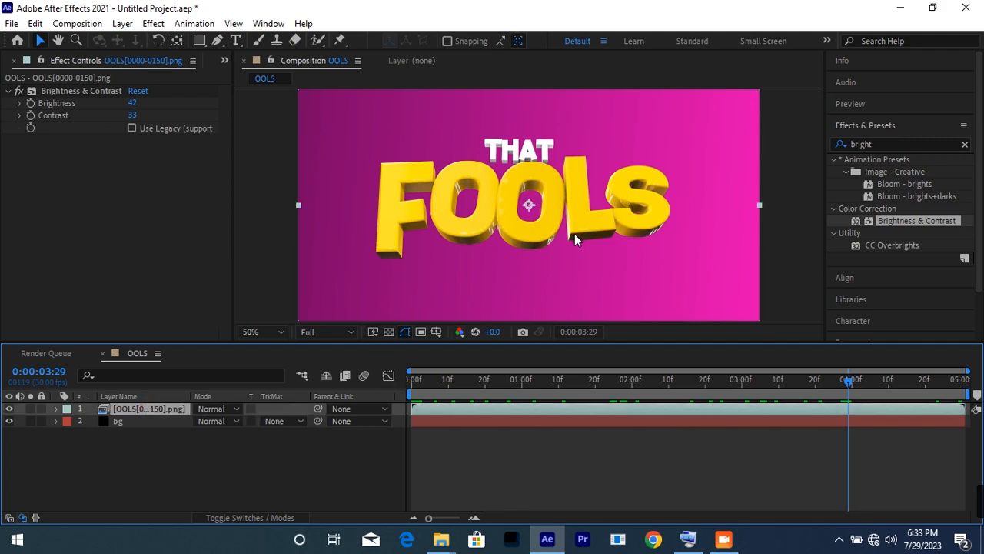
pyautogui.press(',')
pyautogui.press(',')
pyautogui.press('.')
pyautogui.press('.')
pyautogui.press(',')
# With no layer selected, draw a closed four-point Pen tool shape covering the frame's right side, with a slanted left edge through the lettering.
pyautogui.click(213, 478)
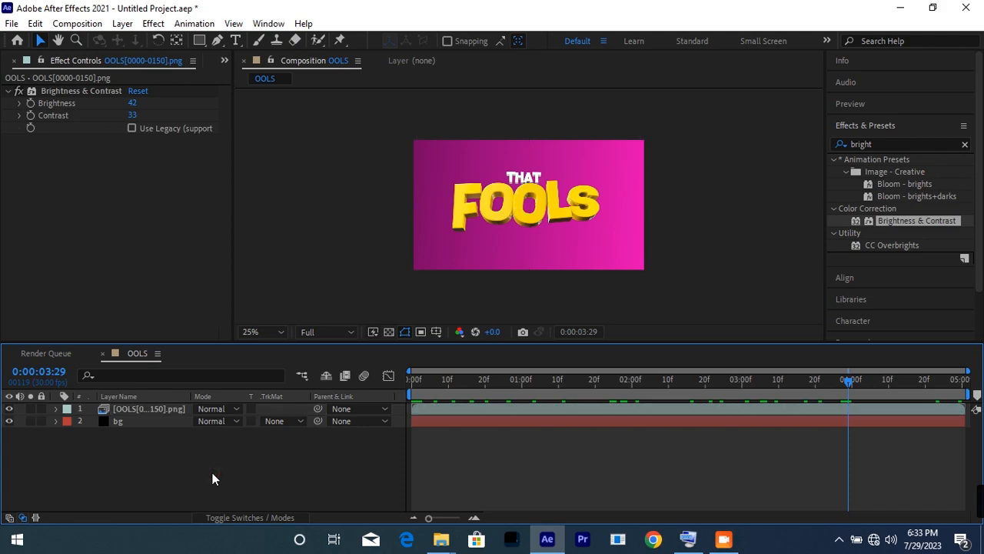
pyautogui.click(143, 421)
pyautogui.click(150, 432)
pyautogui.click(219, 41)
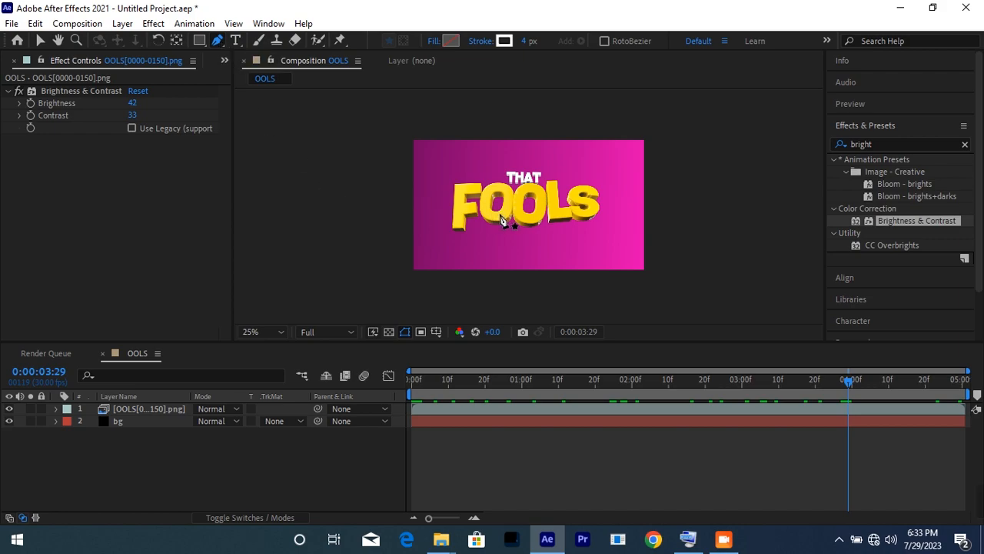
pyautogui.click(131, 416)
pyautogui.click(132, 434)
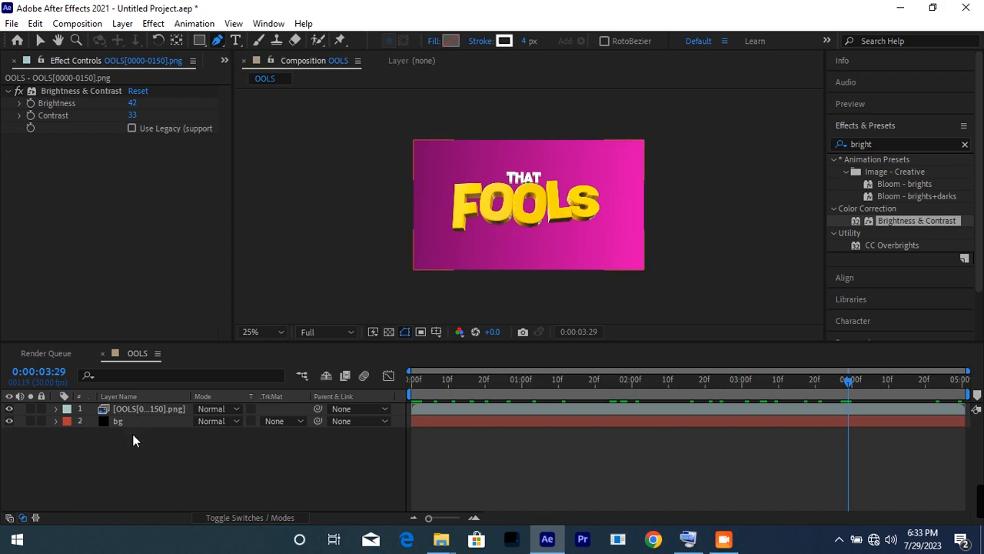
pyautogui.click(136, 415)
pyautogui.click(138, 423)
pyautogui.click(216, 446)
pyautogui.click(555, 120)
pyautogui.click(670, 123)
pyautogui.click(656, 299)
pyautogui.click(511, 299)
pyautogui.click(555, 119)
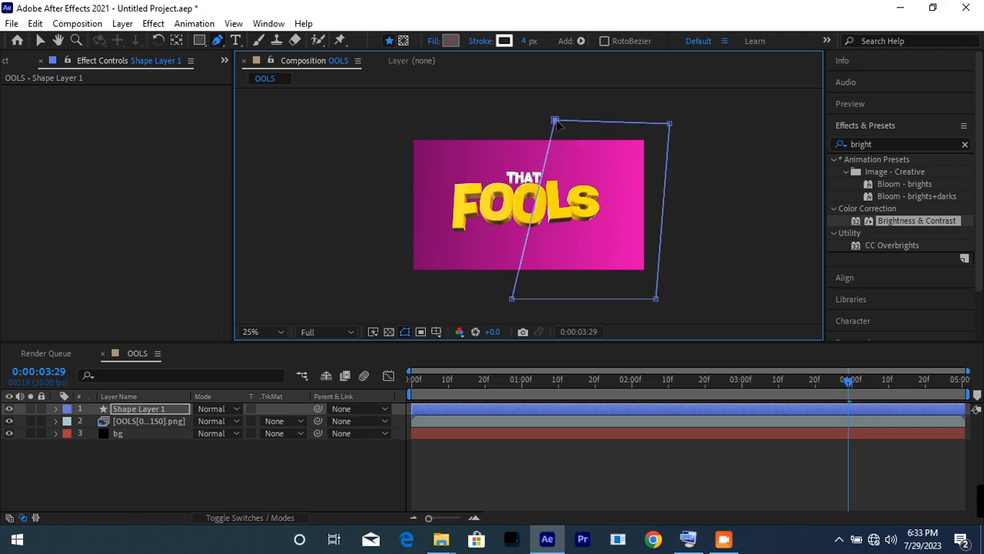
# Set the slanted shape's stroke width to 0 px and its fill color to white.
pyautogui.click(155, 405)
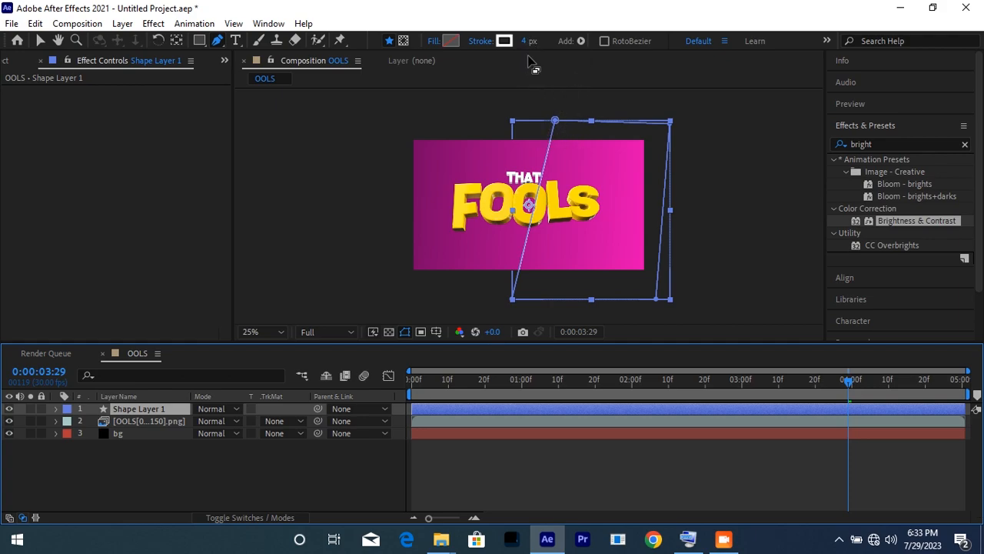
pyautogui.moveTo(527, 43); pyautogui.dragTo(519, 43)
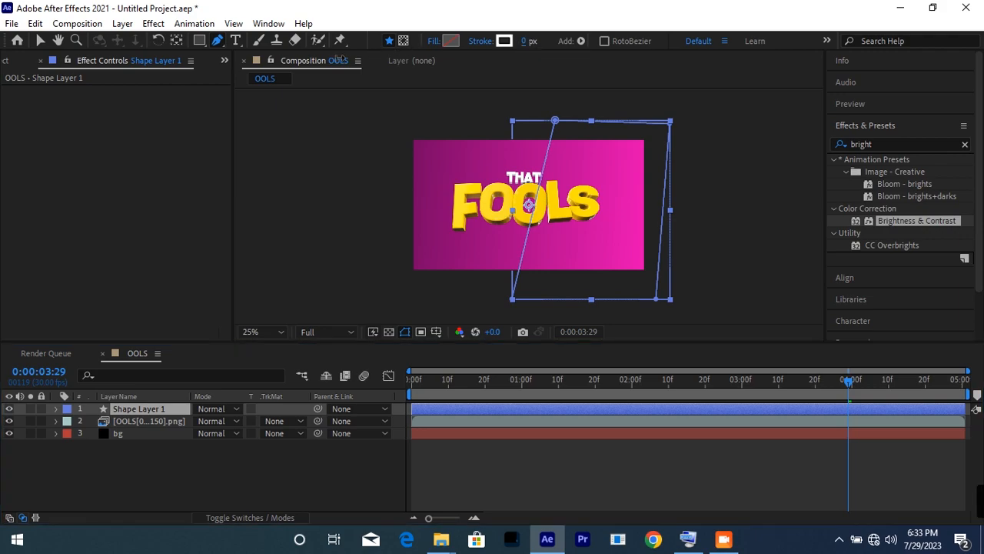
pyautogui.click(450, 40)
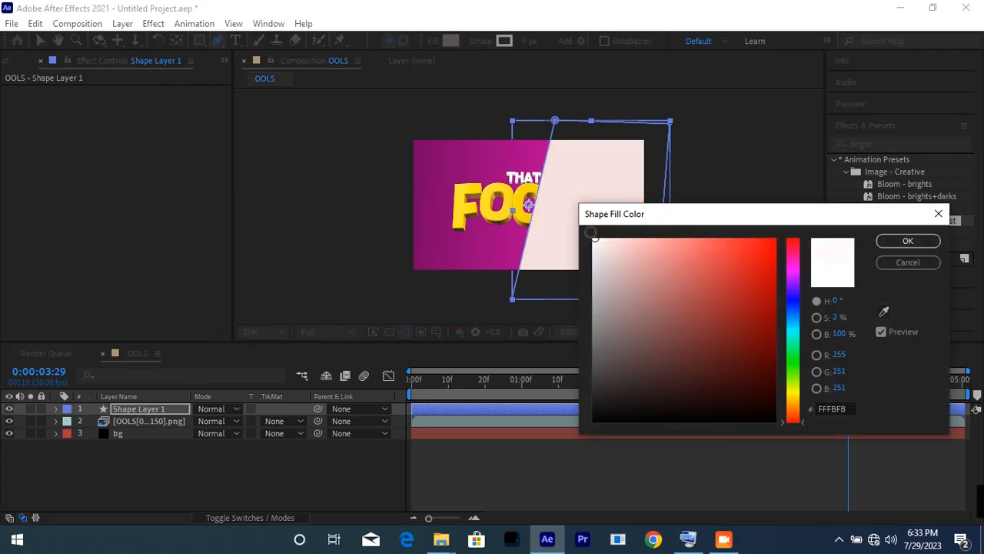
pyautogui.click(898, 243)
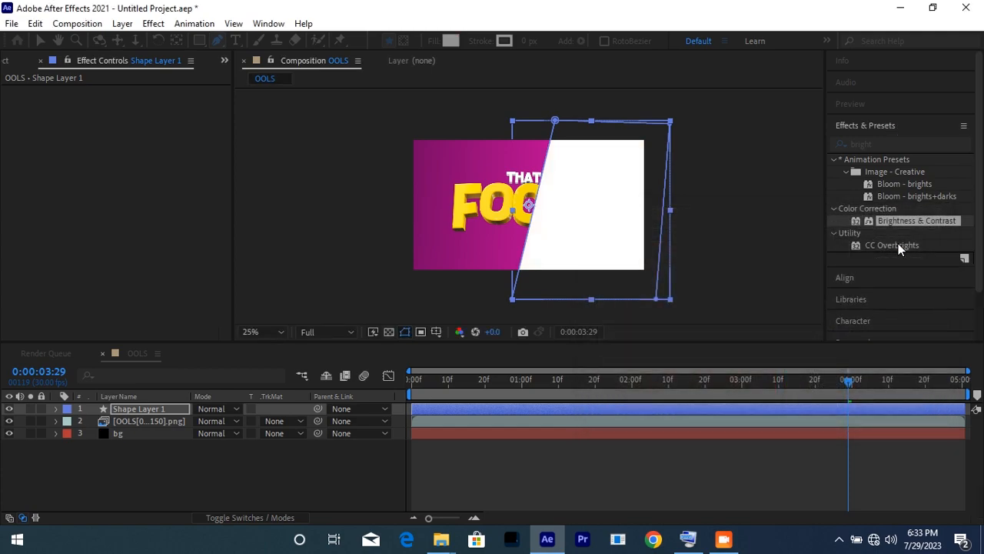
# Move the shape layer below the image sequence layer so the lettering sits in front, and return to the Selection tool.
pyautogui.click(146, 411)
pyautogui.moveTo(145, 408); pyautogui.dragTo(147, 425)
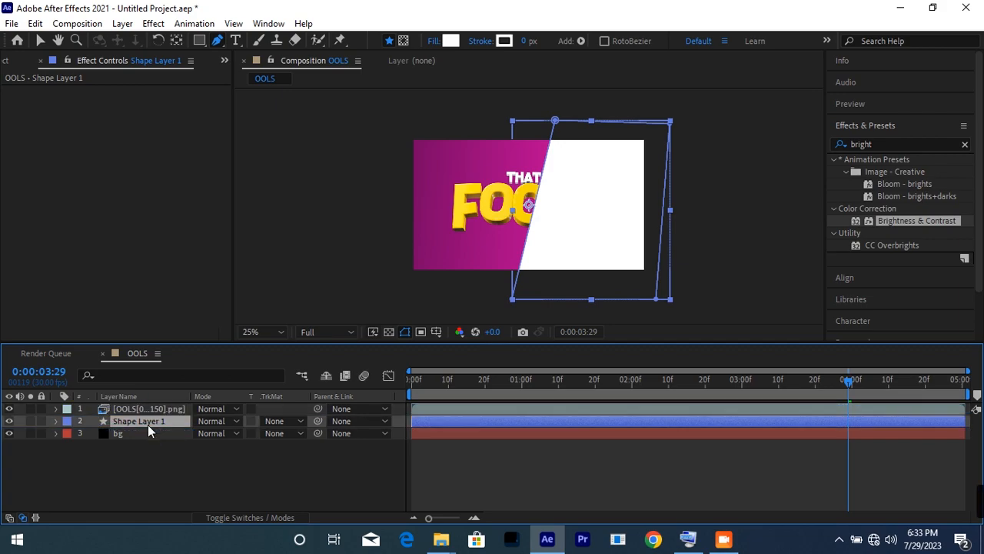
pyautogui.click(40, 41)
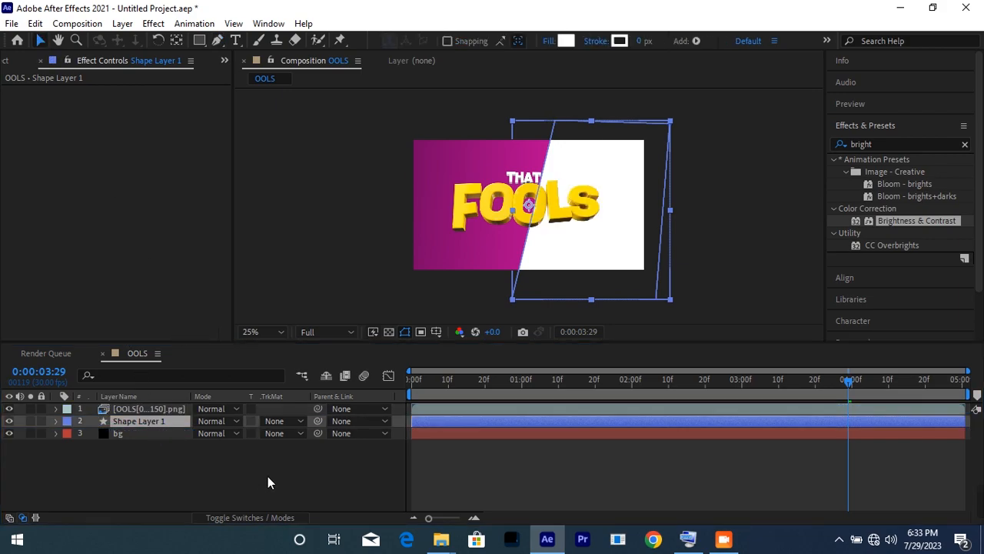
pyautogui.click(229, 492)
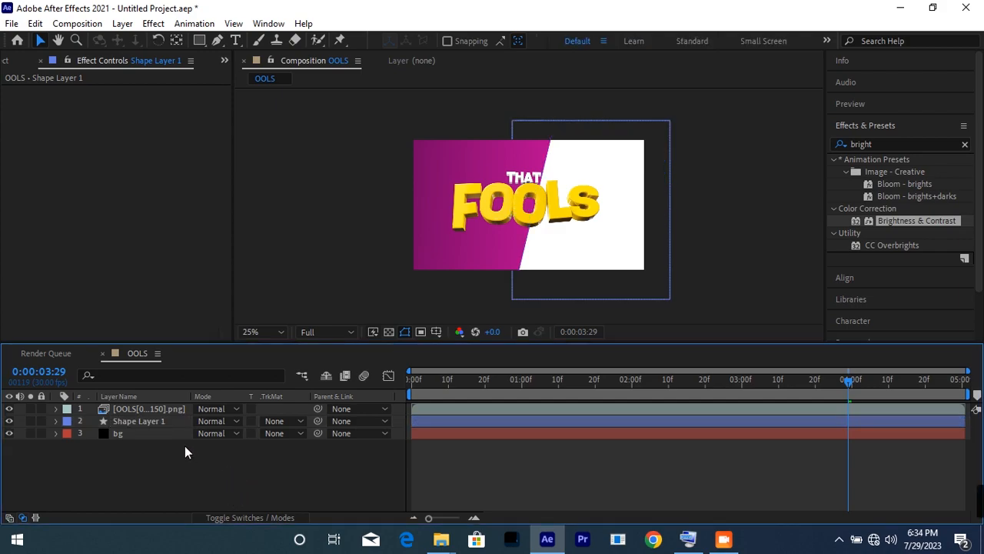
pyautogui.click(147, 421)
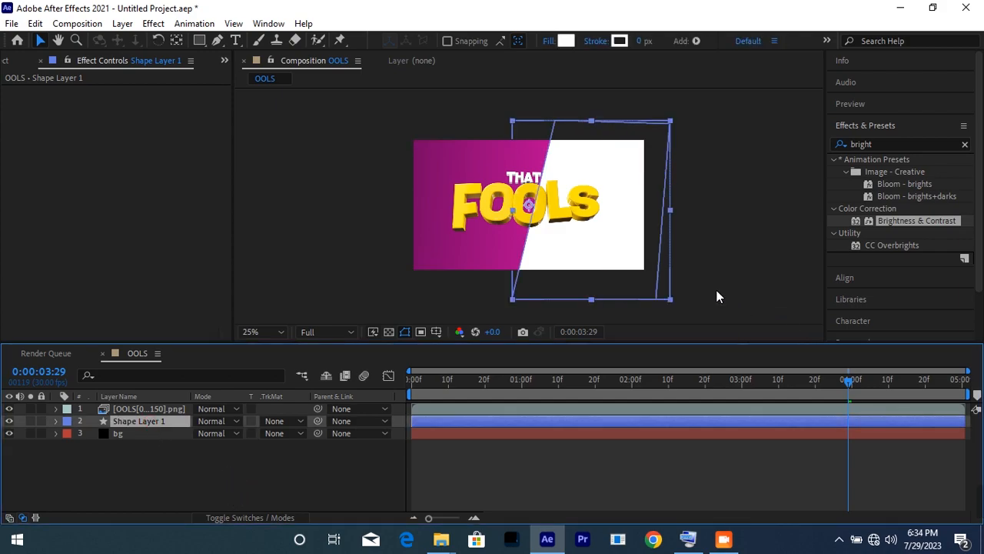
# Add a new null object above the image sequence layer.
pyautogui.click(131, 412)
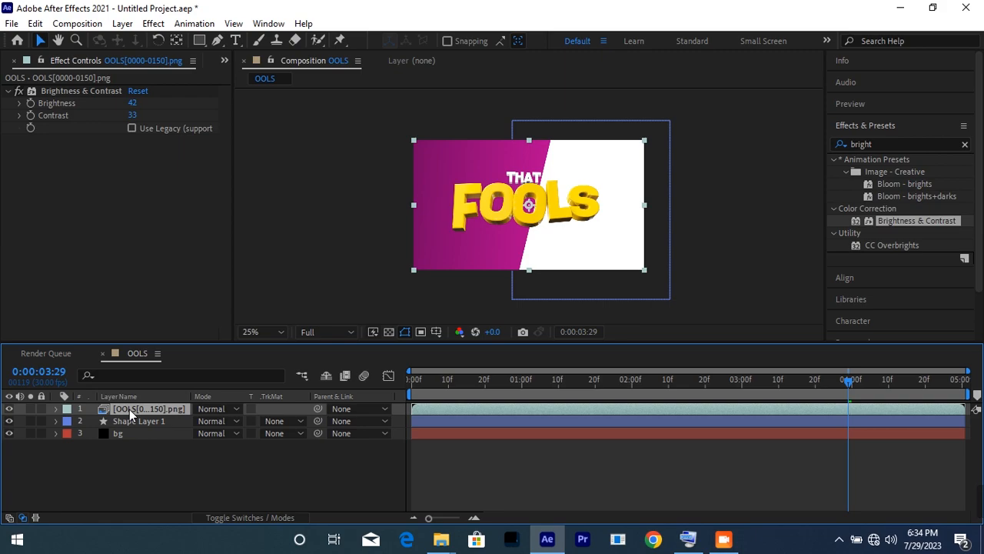
pyautogui.rightClick(163, 465)
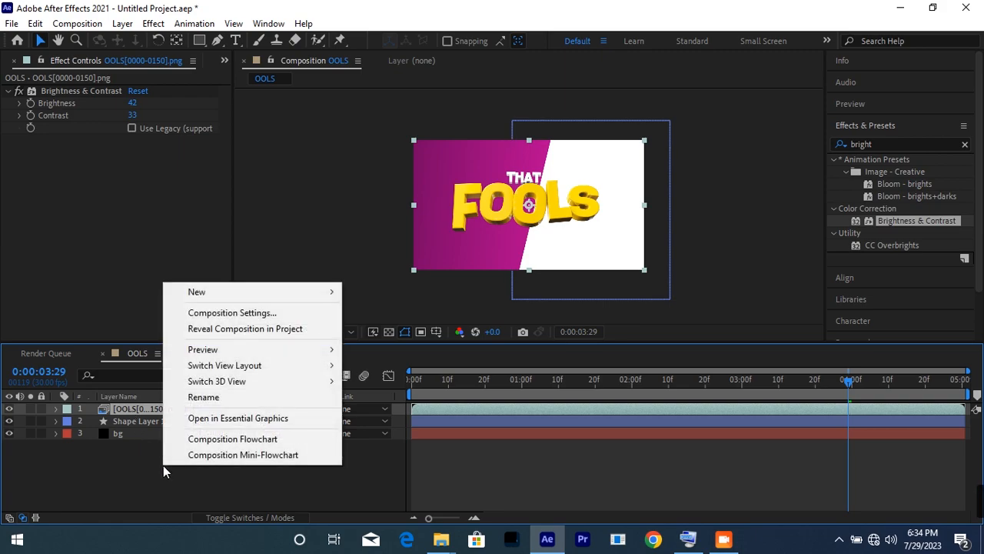
pyautogui.moveTo(297, 293)
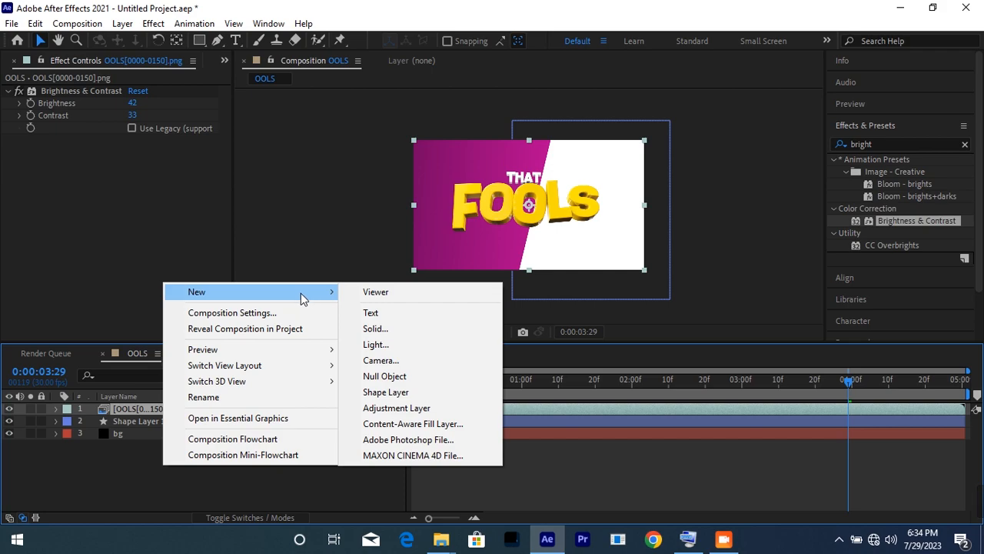
pyautogui.click(410, 378)
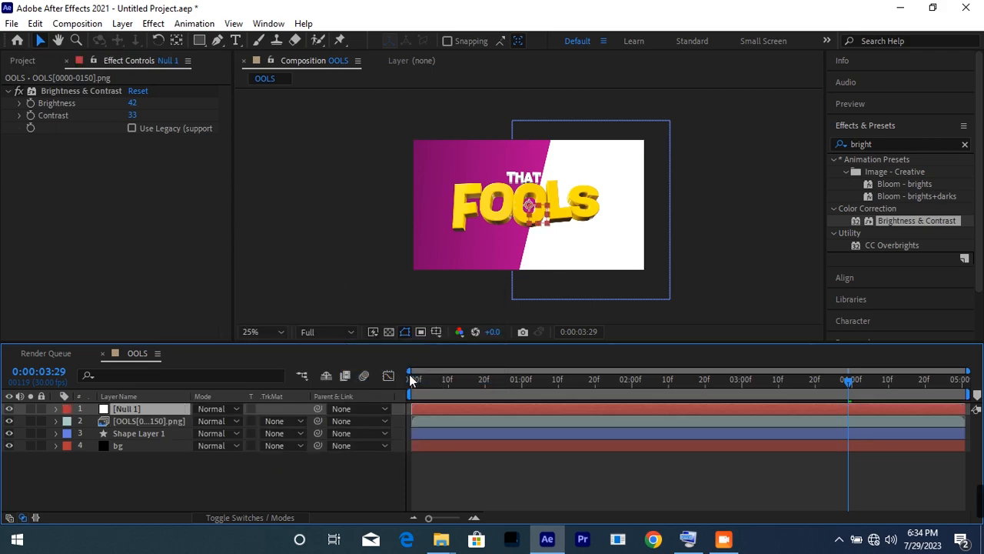
# Parent the image sequence layer to the null object, then select the null.
pyautogui.click(152, 423)
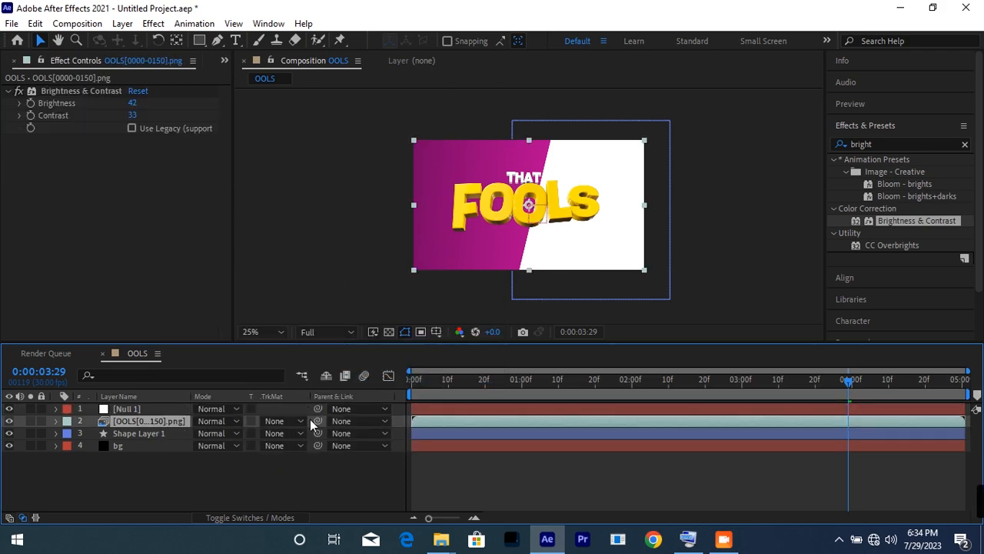
pyautogui.moveTo(318, 423); pyautogui.dragTo(143, 410)
pyautogui.click(144, 410)
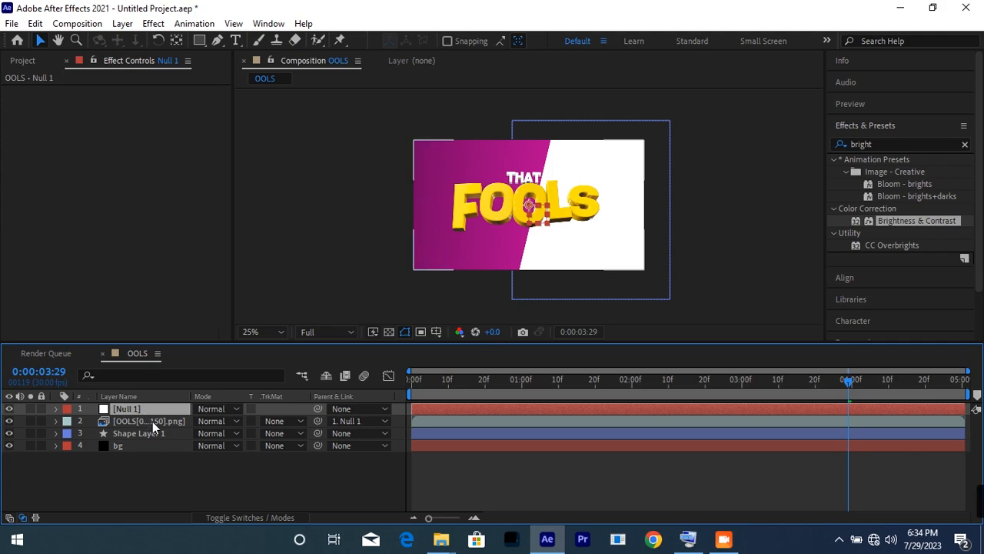
pyautogui.click(155, 421)
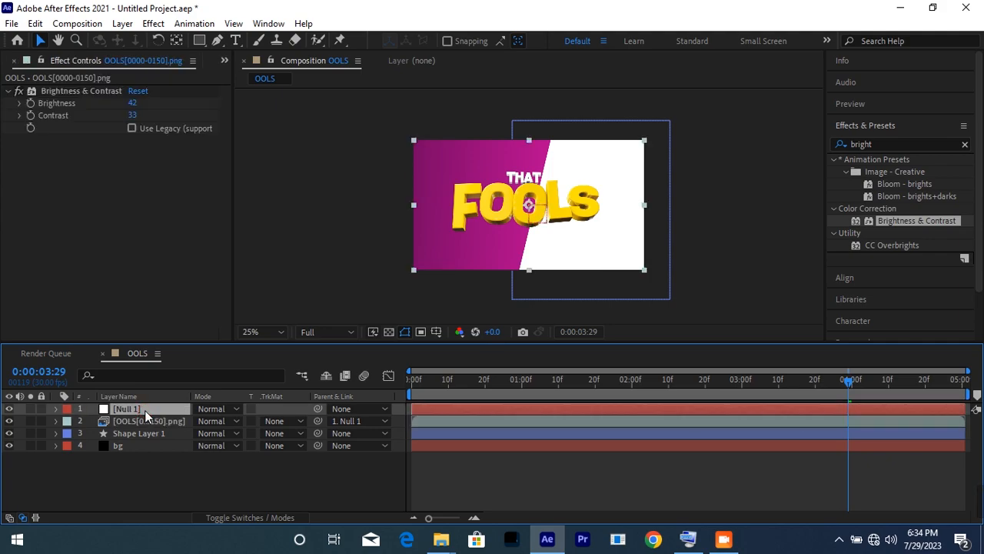
pyautogui.click(144, 409)
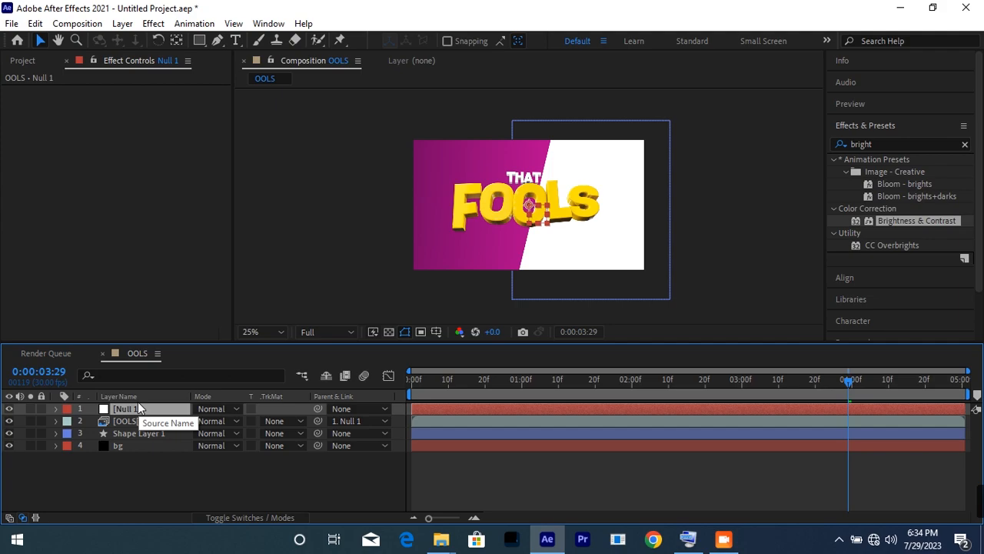
# Reveal the null's Position and Scale and set starting keyframes for both at 0:00:03:22.
pyautogui.press('s')
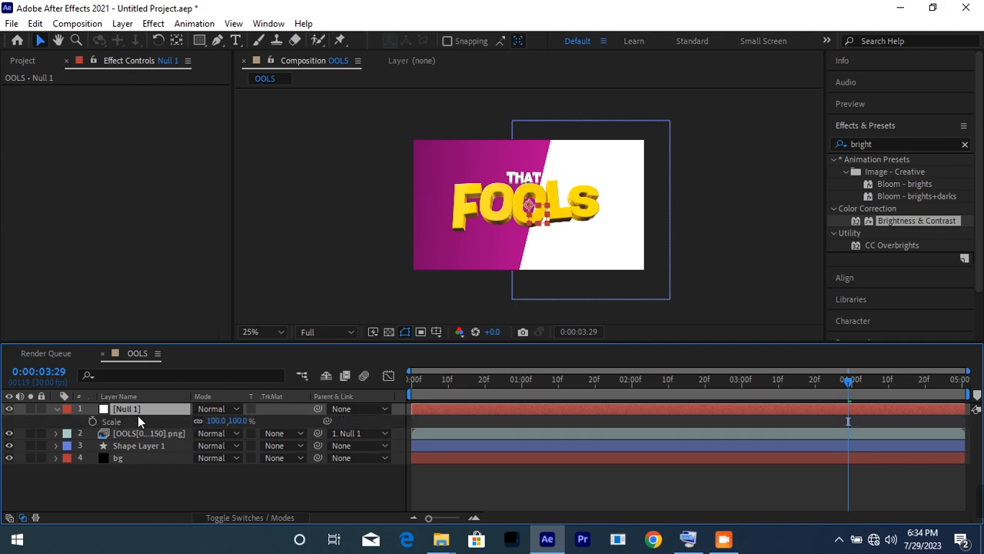
pyautogui.hotkey('shift', 'p')
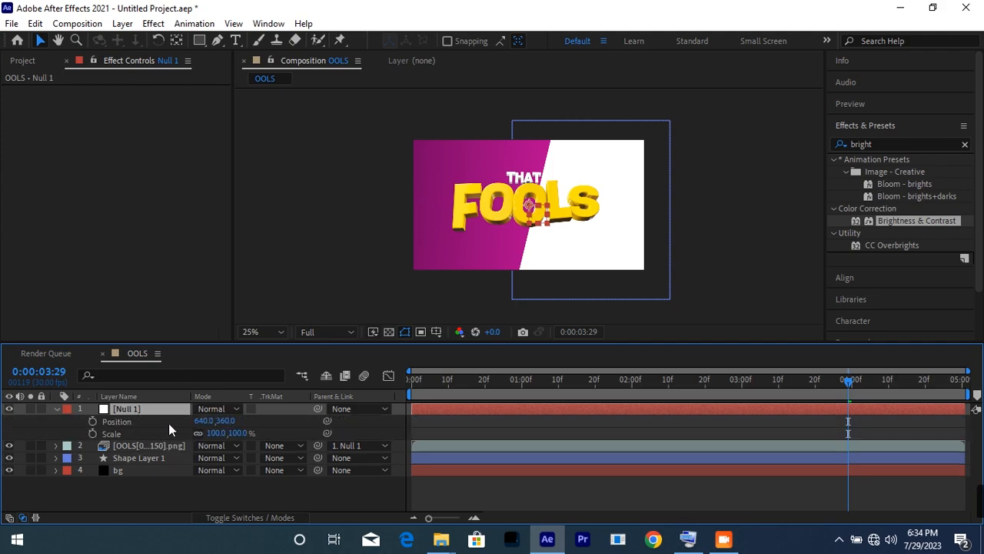
pyautogui.moveTo(847, 380); pyautogui.dragTo(819, 406)
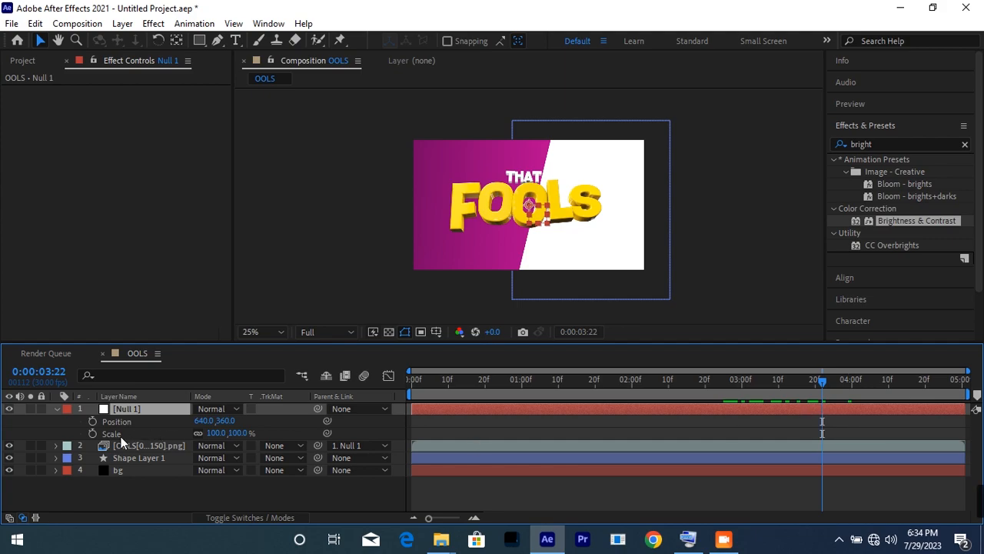
pyautogui.click(93, 421)
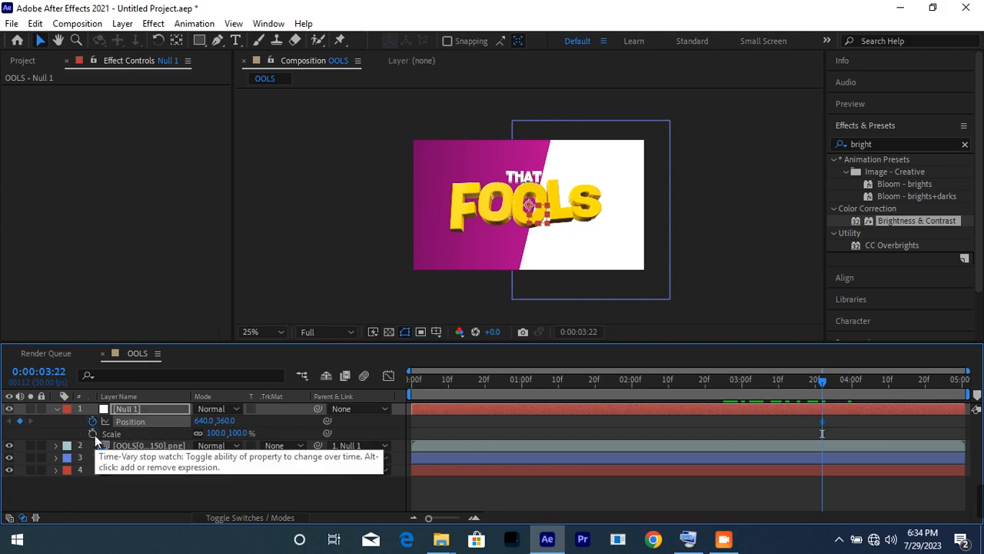
pyautogui.click(93, 434)
# At 0:00:04:07, keyframe the null's position at 457, 360 and its scale at 81%.
pyautogui.click(880, 383)
pyautogui.click(483, 228)
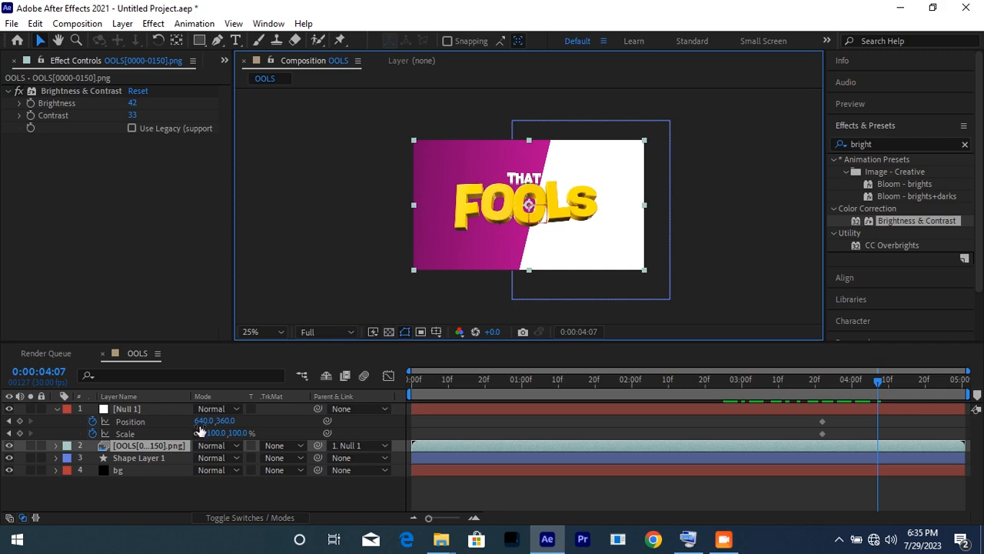
pyautogui.moveTo(202, 420); pyautogui.dragTo(104, 421)
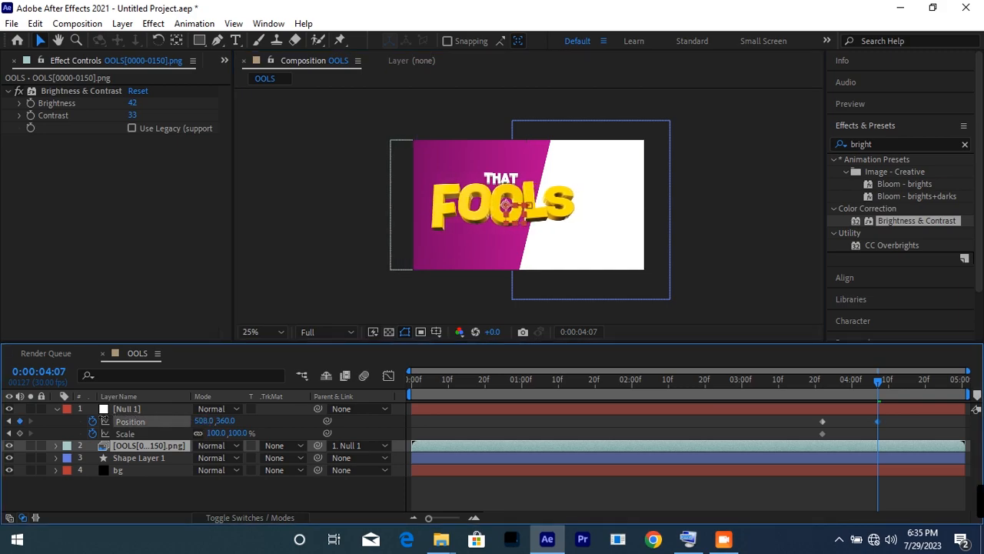
pyautogui.moveTo(221, 433)
pyautogui.mouseDown()
pyautogui.moveTo(173, 421)
pyautogui.moveTo(218, 433)
pyautogui.mouseUp()
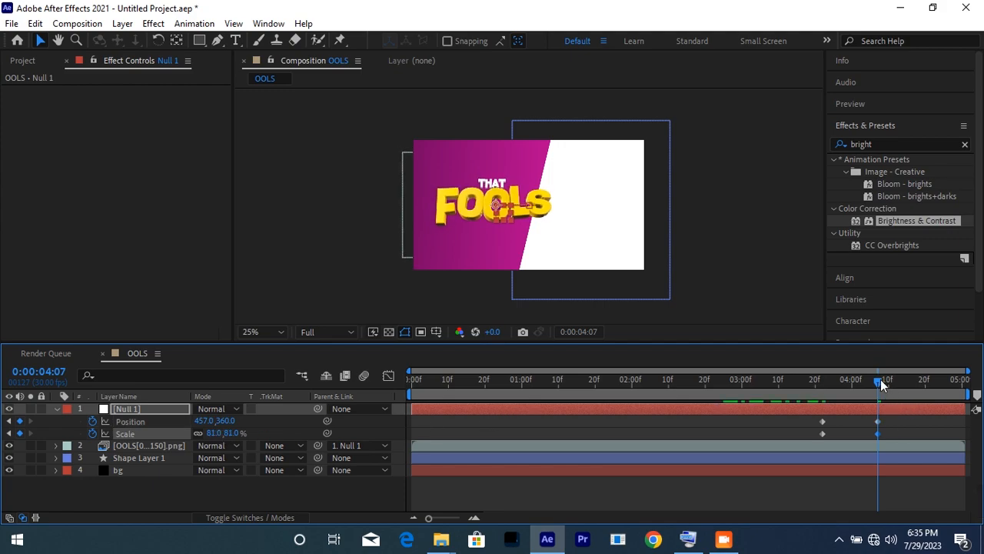
# Apply Easy Ease to all of the null's Position and Scale keyframes.
pyautogui.moveTo(903, 416); pyautogui.dragTo(804, 439)
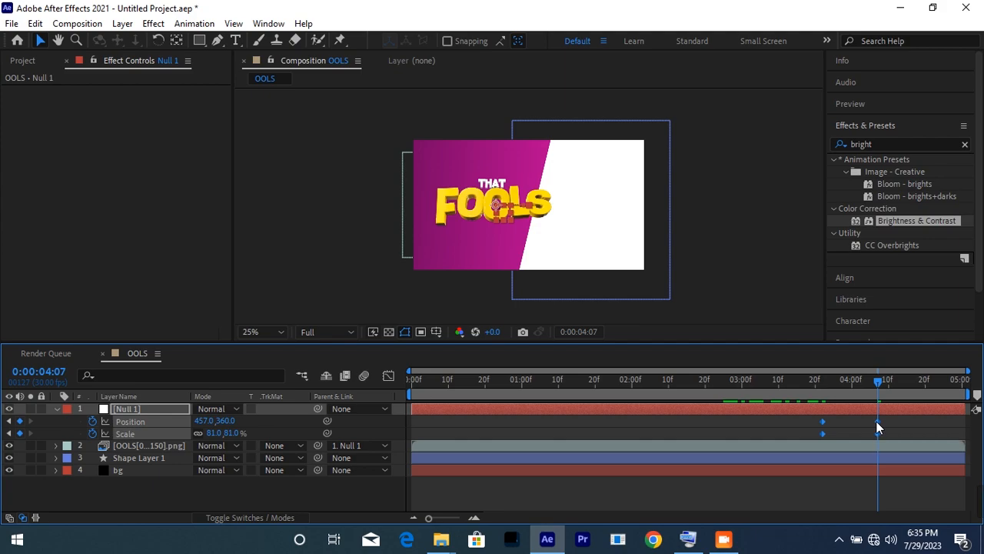
pyautogui.rightClick(876, 422)
pyautogui.moveTo(896, 414)
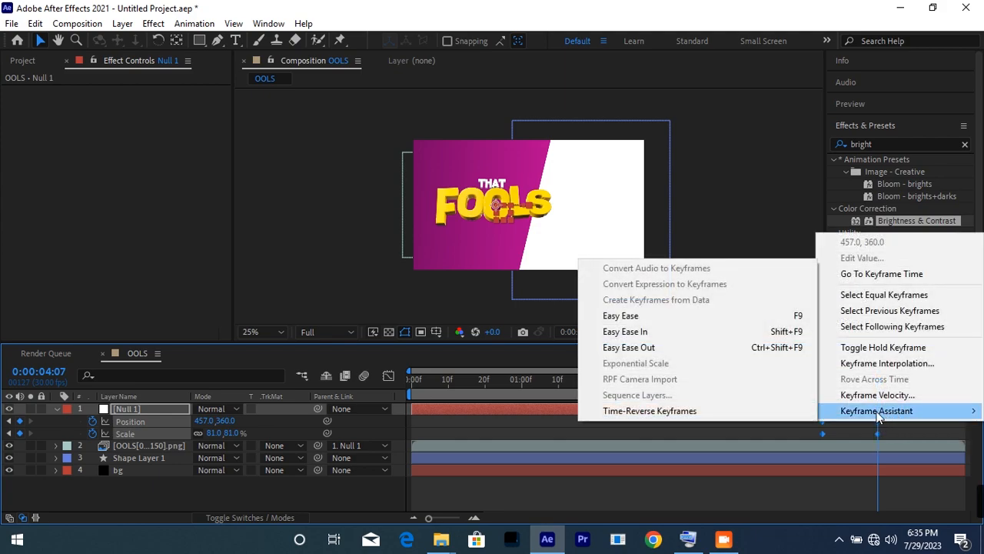
pyautogui.click(750, 317)
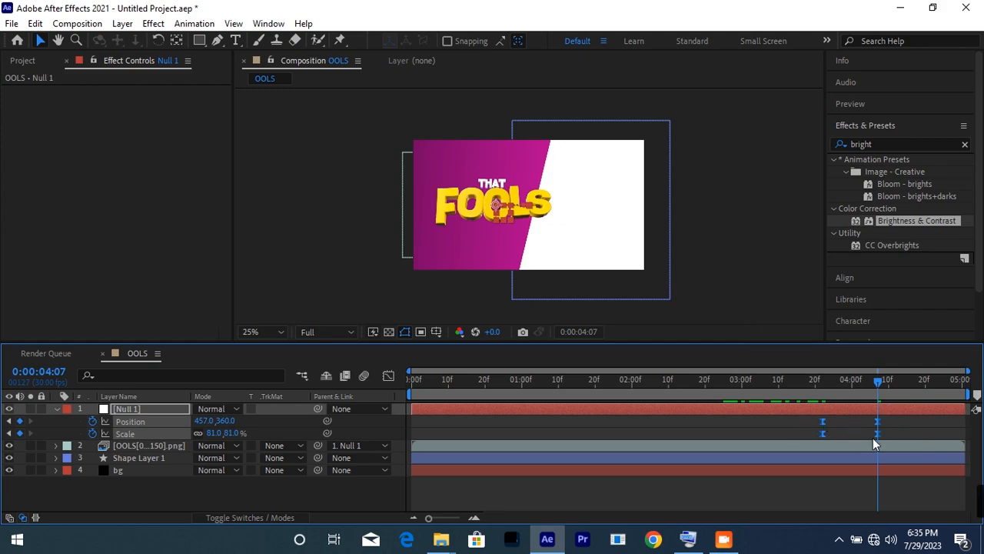
# Reshape the null's speed curve so the move peaks soon after the first keyframes and slows gradually toward the last ones.
pyautogui.click(389, 376)
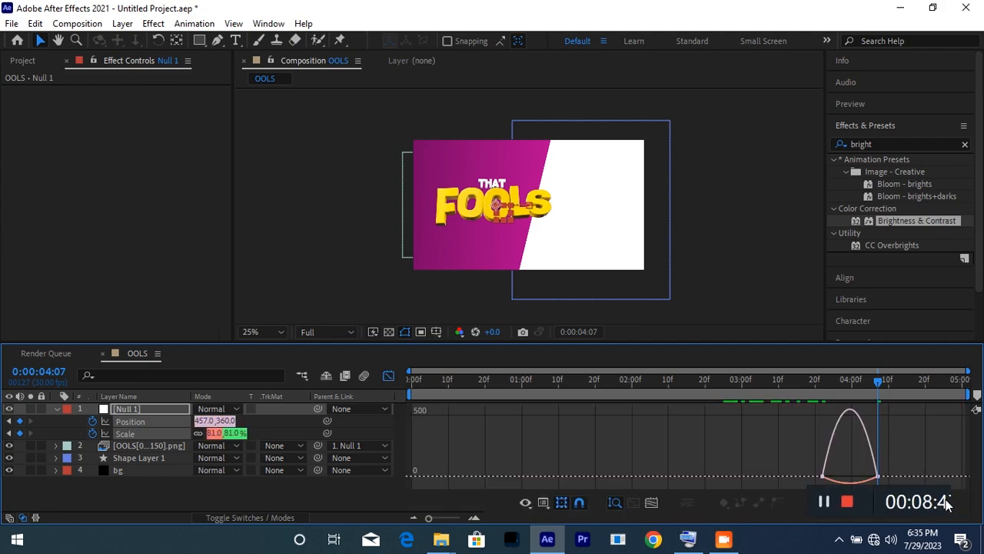
pyautogui.moveTo(938, 444); pyautogui.dragTo(818, 482)
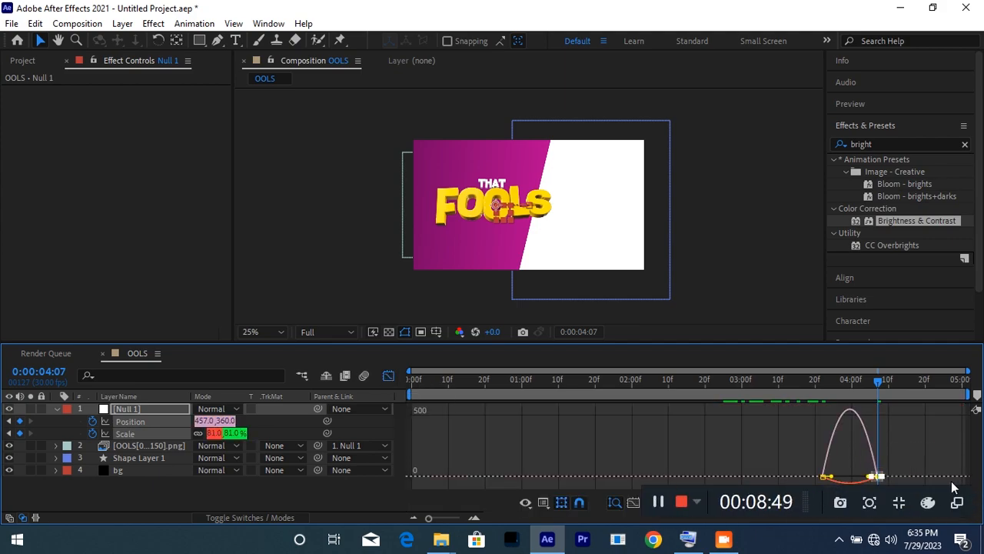
pyautogui.click(722, 461)
pyautogui.click(894, 465)
pyautogui.moveTo(894, 465); pyautogui.dragTo(818, 492)
pyautogui.moveTo(869, 477); pyautogui.dragTo(835, 477)
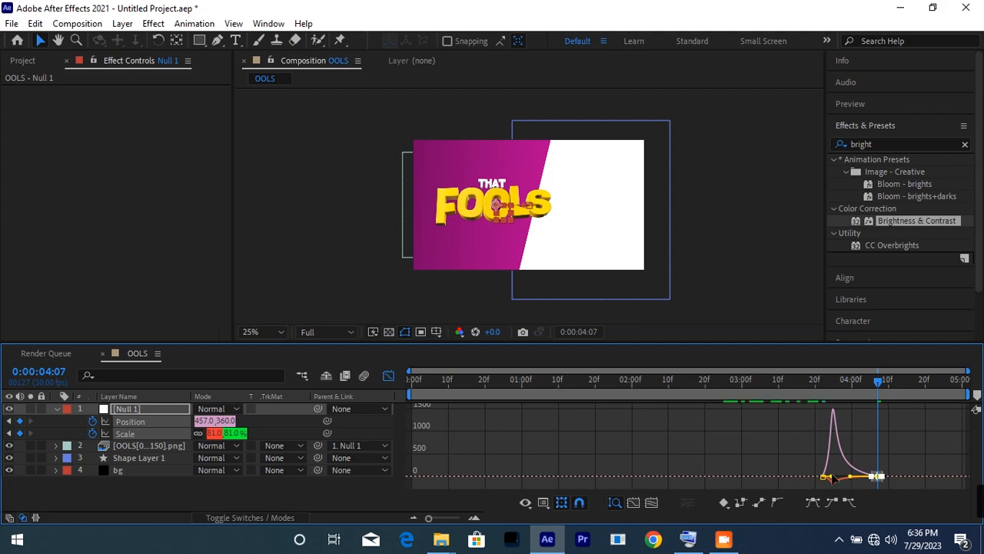
pyautogui.click(388, 376)
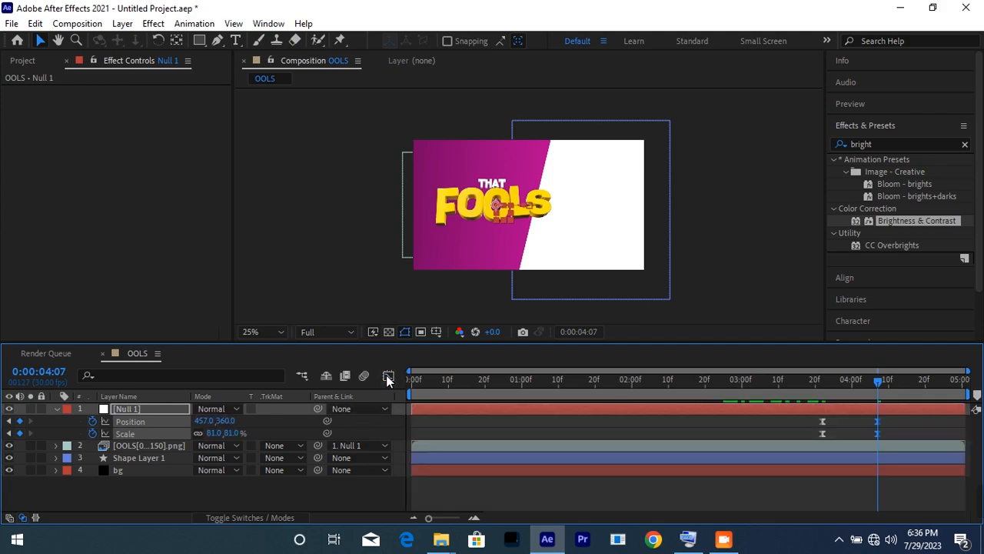
# Move the null's ending Position and Scale keyframes to about 0:00:04:21 and preview the animation from the start.
pyautogui.moveTo(877, 432); pyautogui.dragTo(931, 431)
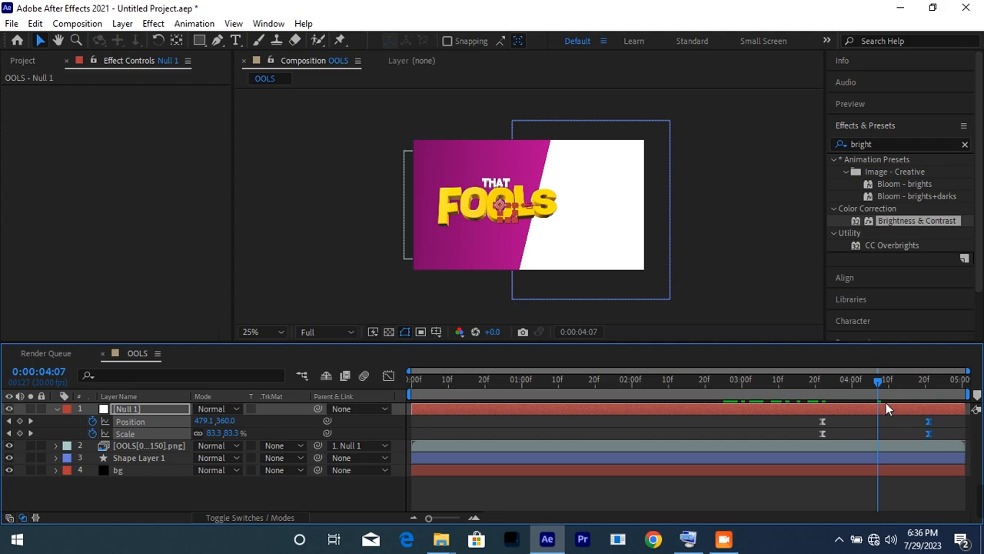
pyautogui.moveTo(861, 384); pyautogui.dragTo(354, 443)
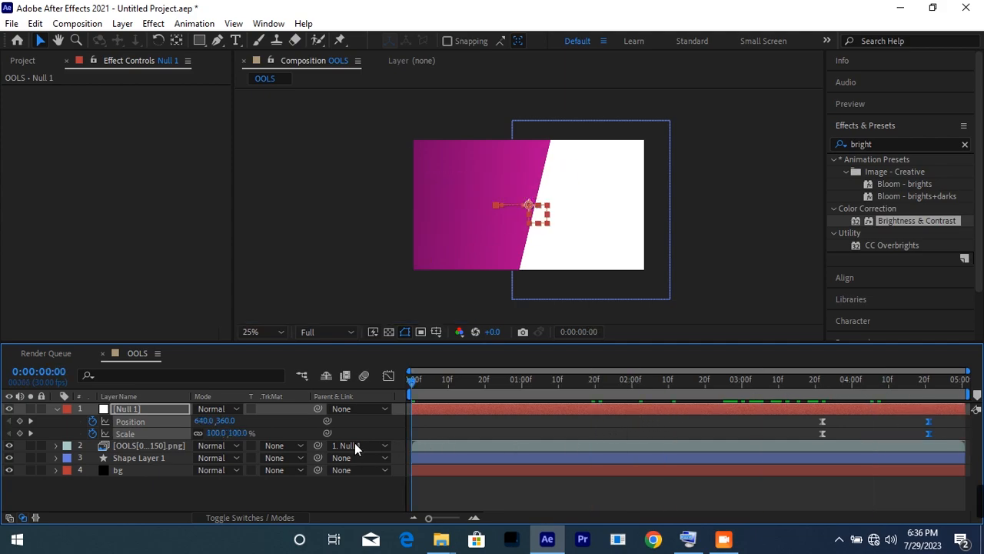
pyautogui.press('space')
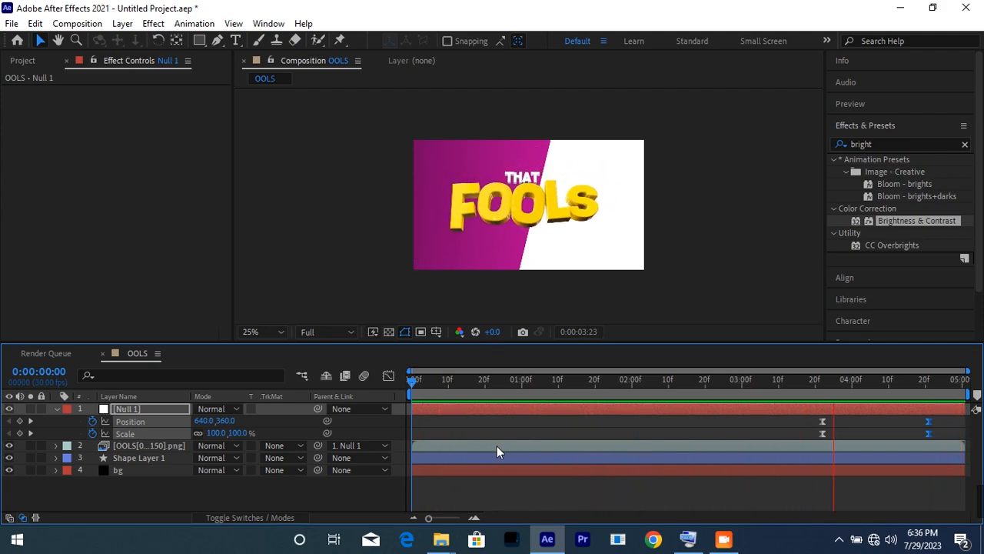
pyautogui.press('space')
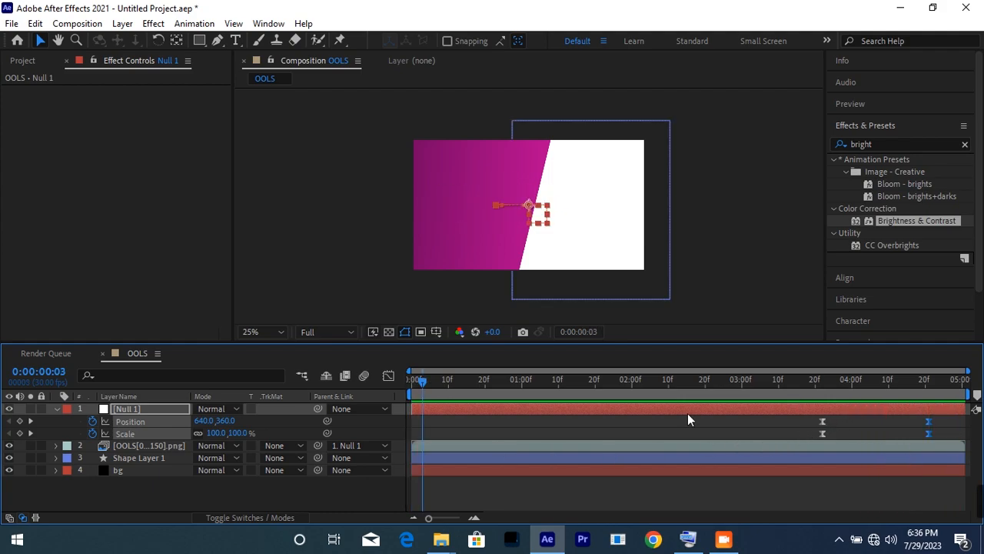
# Split the OOLS image sequence layer at 0:00:01:13 and delete its earlier part.
pyautogui.moveTo(419, 383); pyautogui.dragTo(566, 410)
pyautogui.click(140, 446)
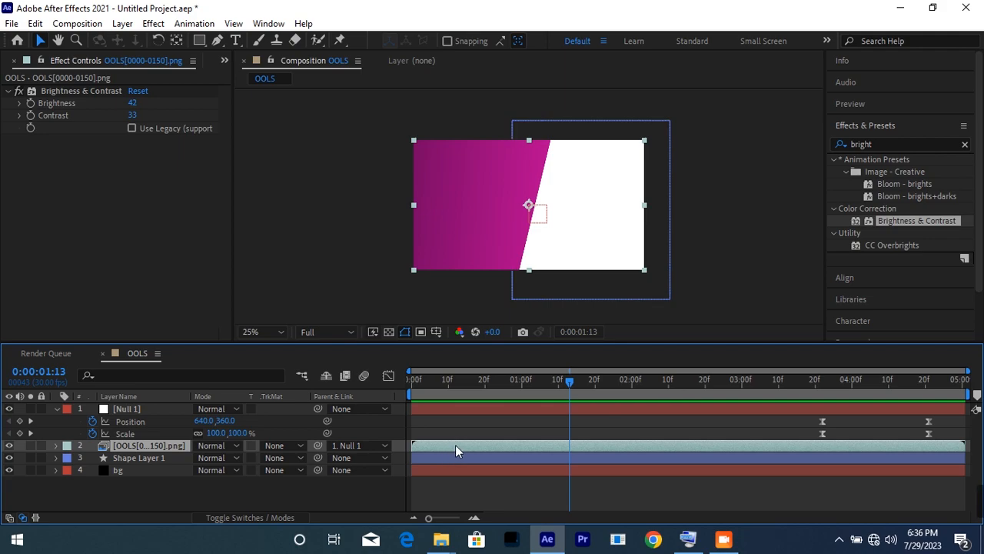
pyautogui.hotkey('ctrl', 'shift', 'd')
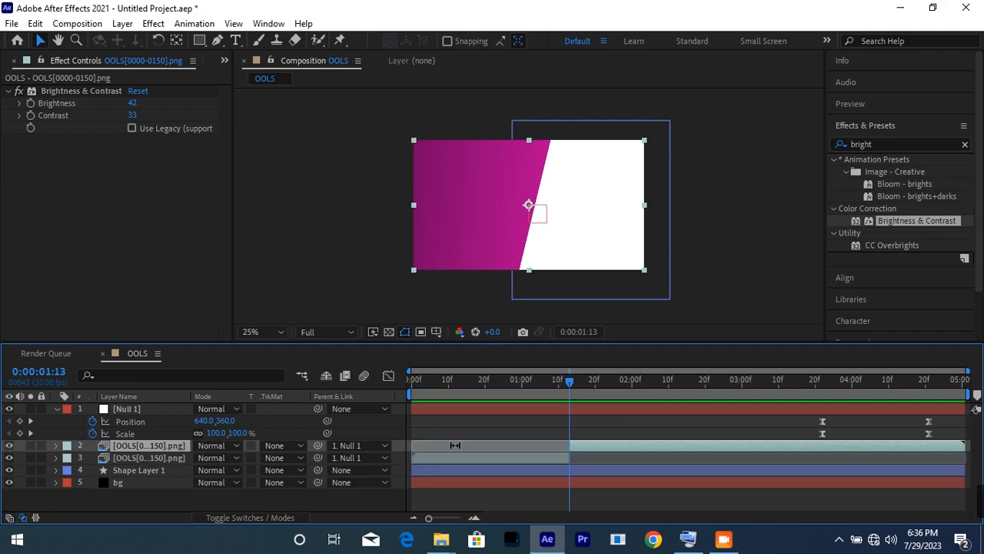
pyautogui.click(477, 458)
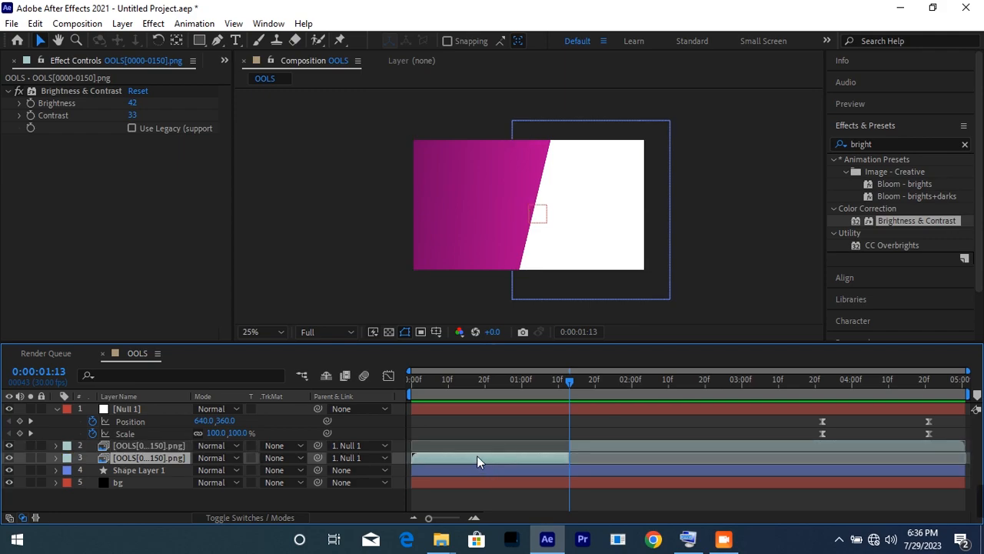
pyautogui.press('Delete')
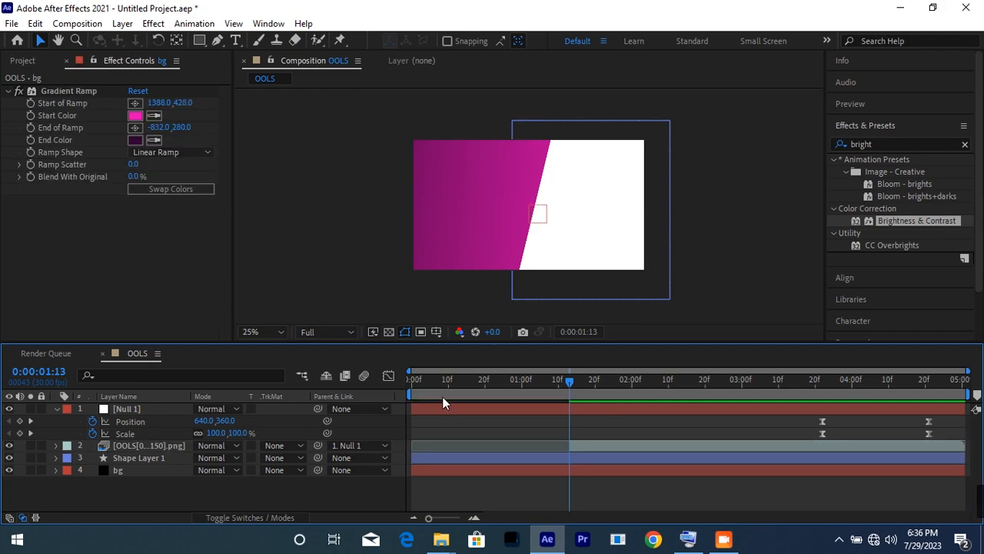
# Start the work area at 0:00:01:13 and trim the composition to it.
pyautogui.moveTo(406, 394); pyautogui.dragTo(563, 402)
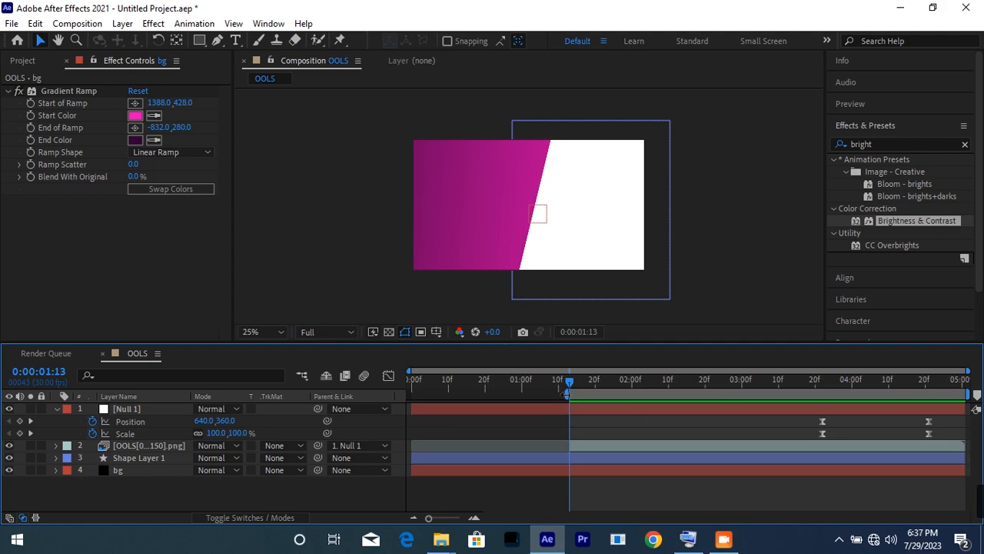
pyautogui.rightClick(568, 395)
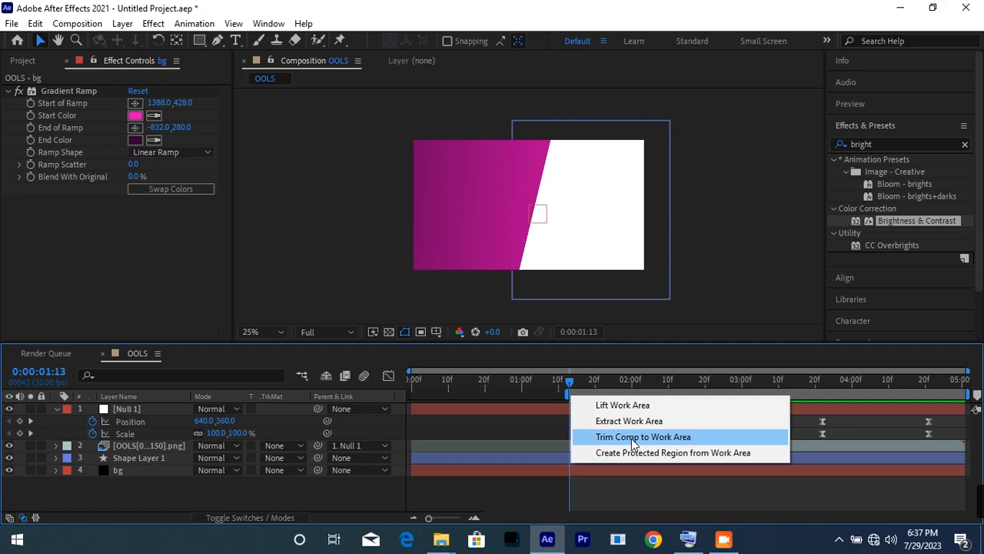
pyautogui.click(578, 404)
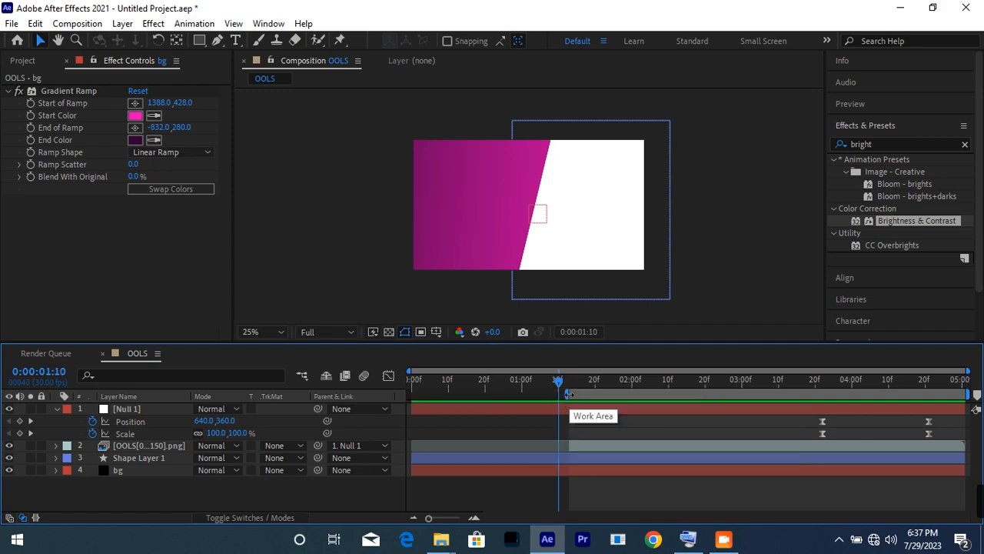
pyautogui.rightClick(568, 394)
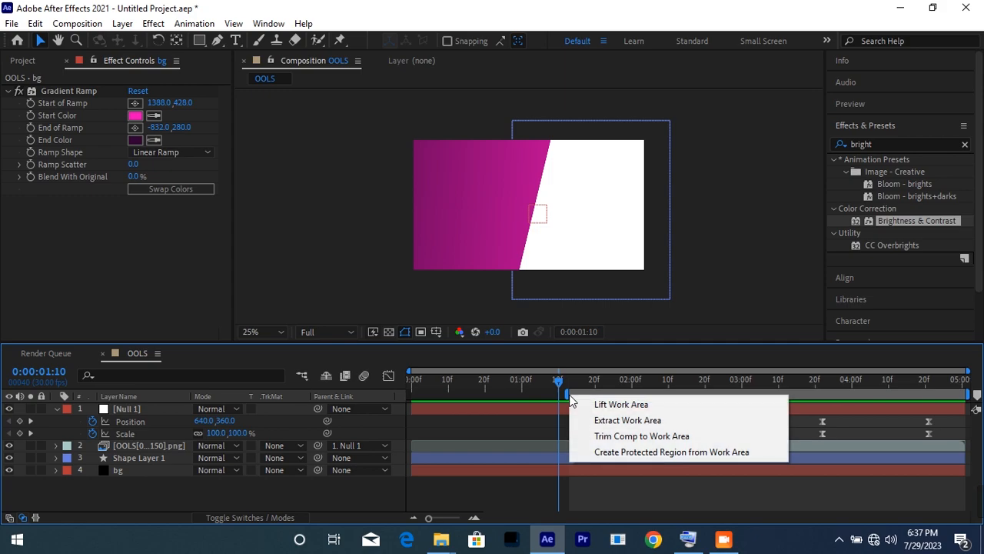
pyautogui.click(617, 437)
# Play back the trimmed composition from its start to check the lettering animation.
pyautogui.click(415, 382)
pyautogui.press('space')
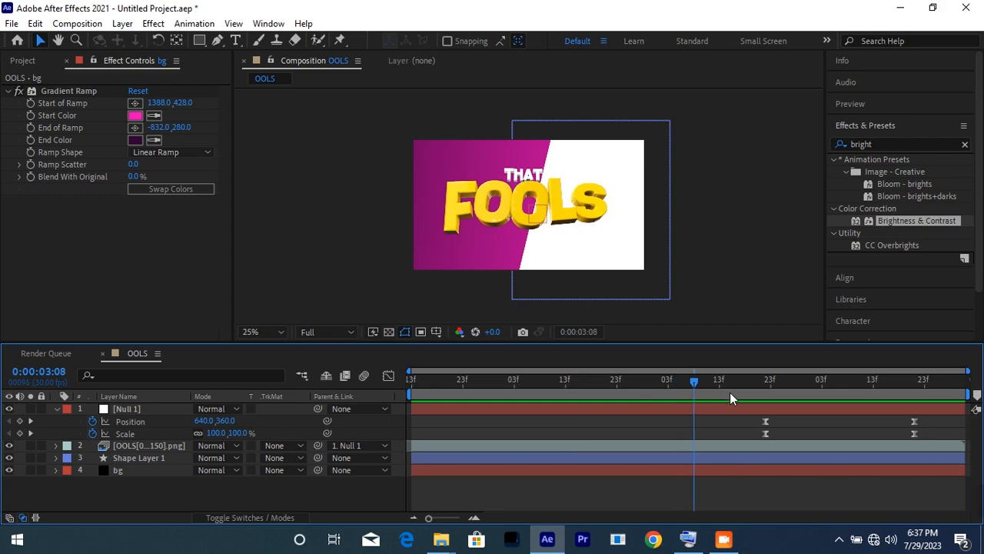
pyautogui.press('space')
pyautogui.press('space')
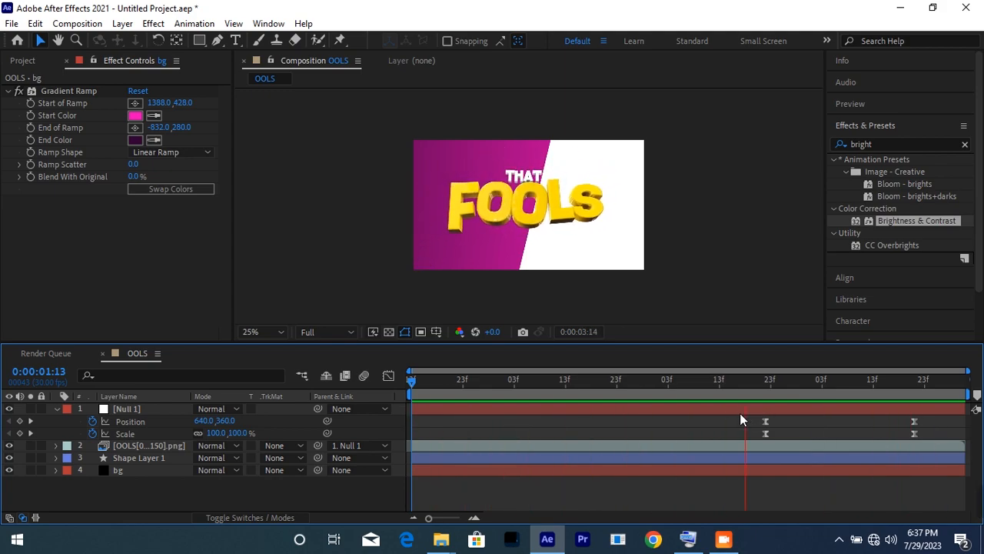
pyautogui.press('space')
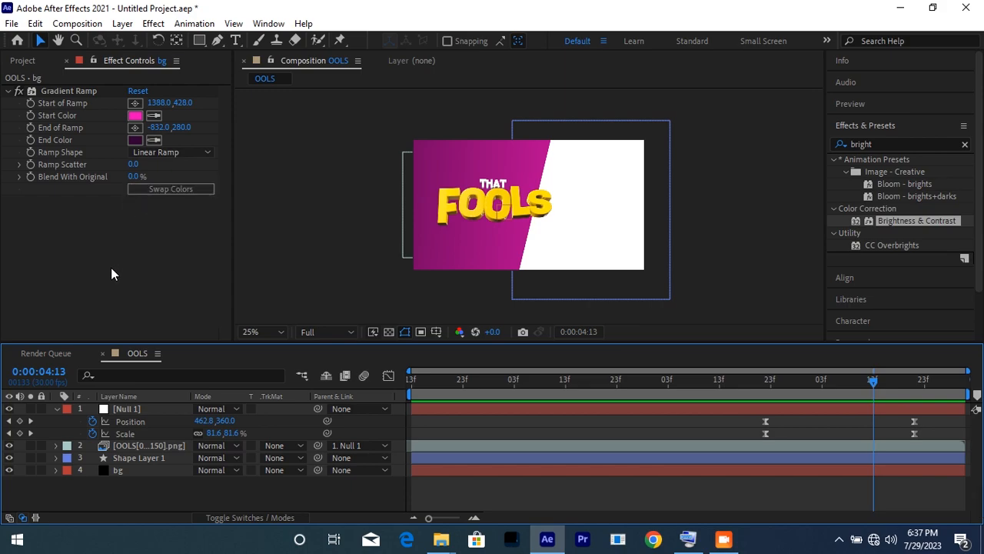
# Start a file import into the project and browse the Documents folder with its contents shown as large thumbnails.
pyautogui.click(21, 62)
pyautogui.click(130, 264)
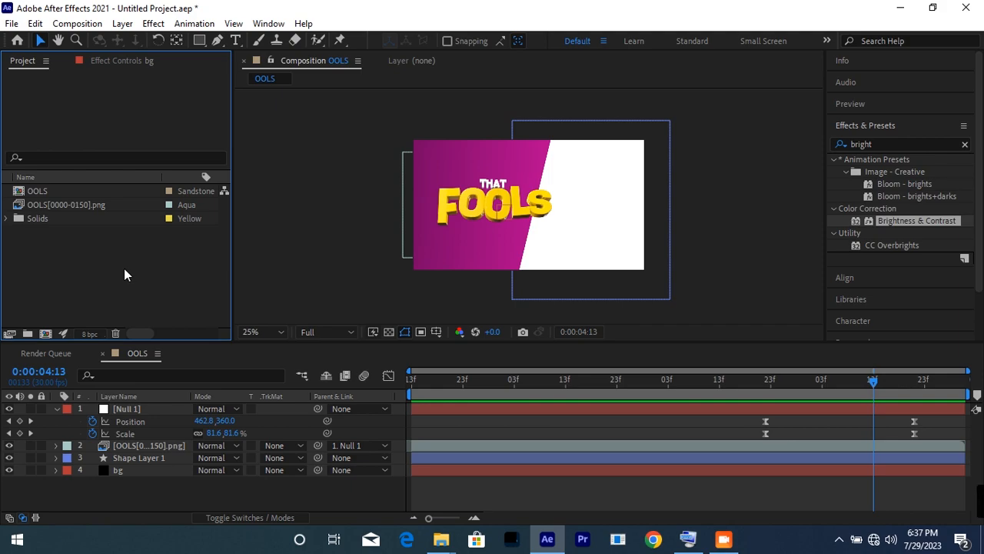
pyautogui.rightClick(98, 256)
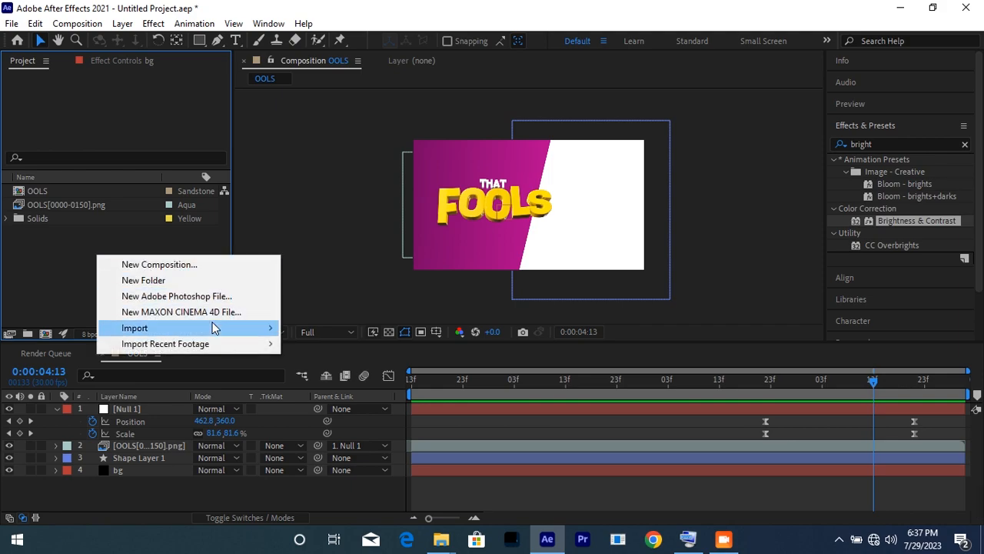
pyautogui.moveTo(213, 328)
pyautogui.click(321, 329)
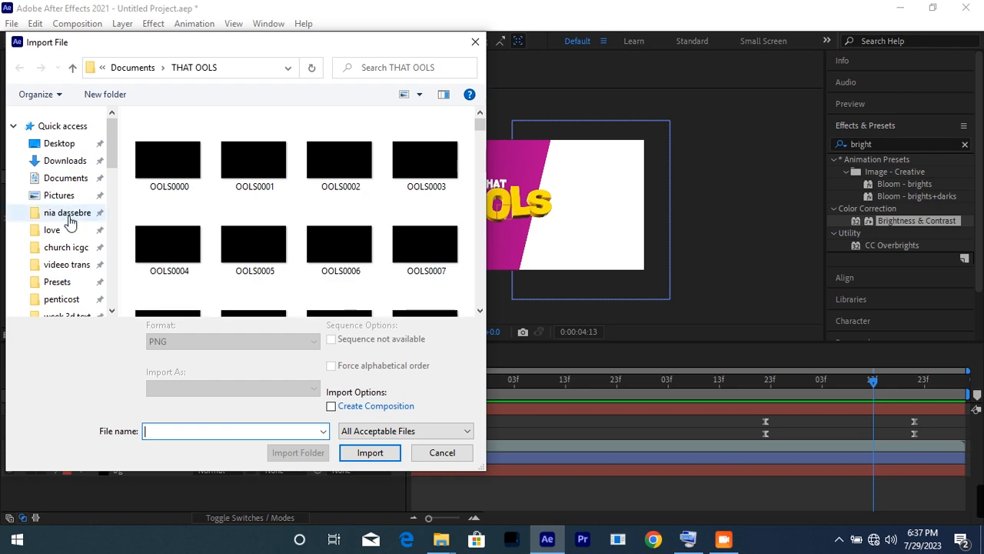
pyautogui.click(69, 177)
pyautogui.scroll(-3, 260, 211)
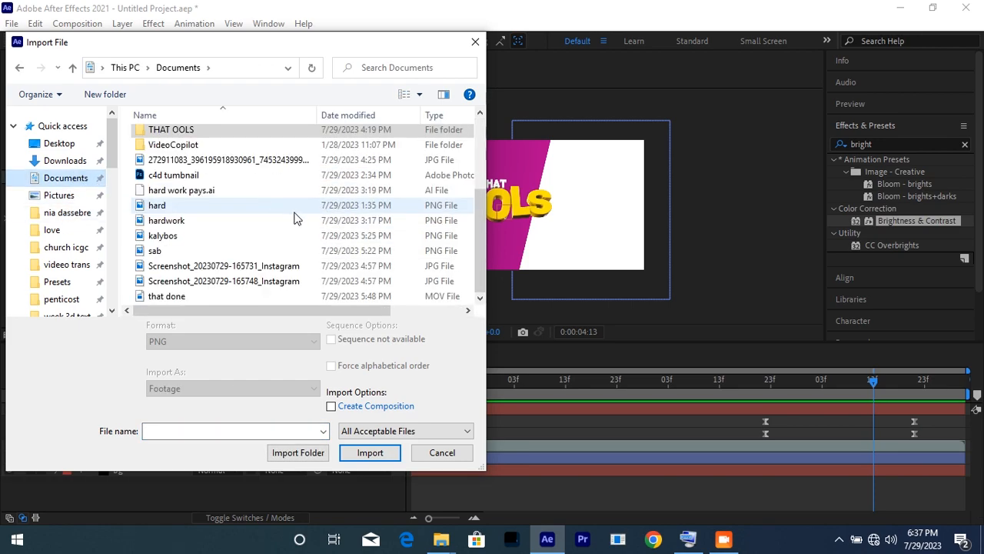
pyautogui.click(419, 94)
pyautogui.click(470, 42)
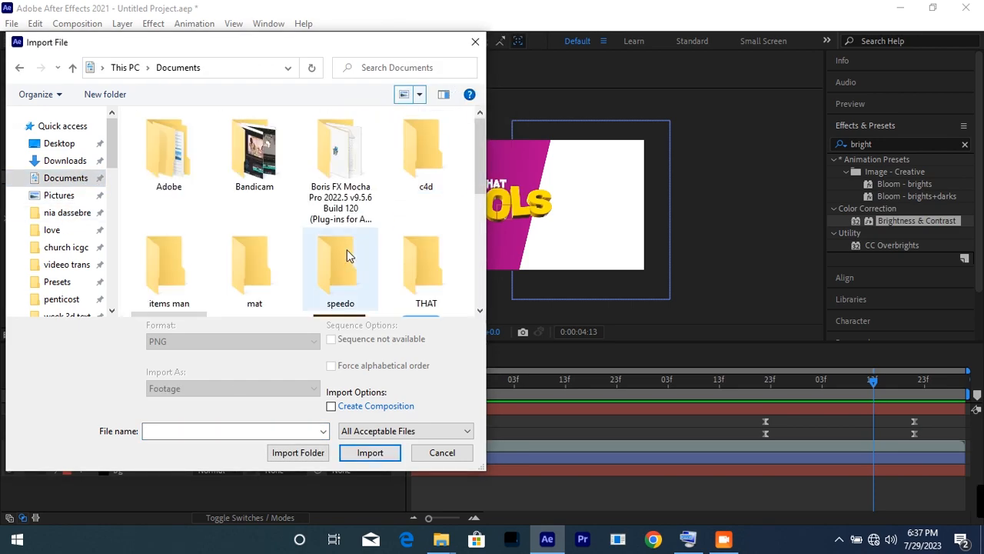
pyautogui.scroll(-5, 327, 254)
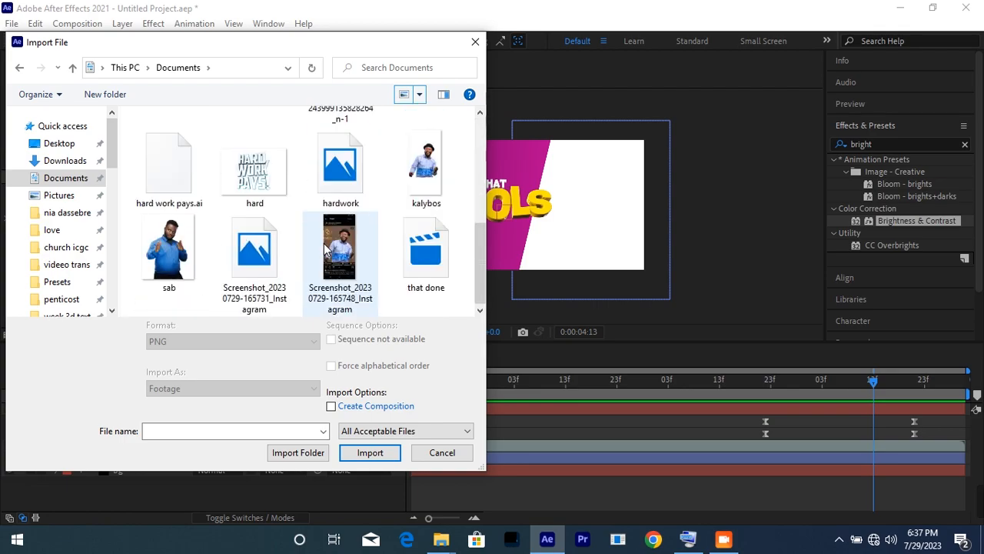
# Import kalybos.png and sab.png together as footage.
pyautogui.click(169, 250)
pyautogui.keyDown('ctrl'); pyautogui.click(426, 168); pyautogui.keyUp('ctrl')
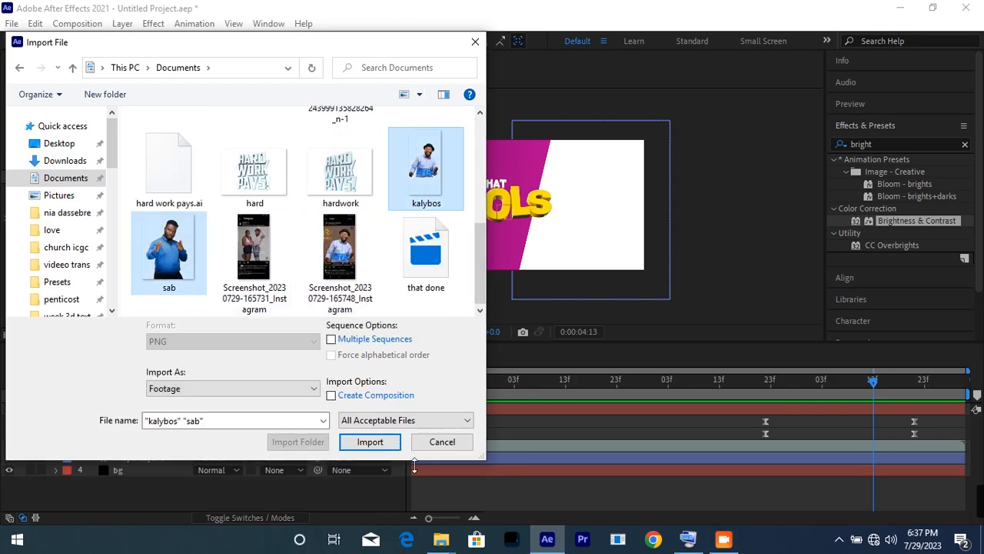
pyautogui.click(371, 443)
pyautogui.click(119, 270)
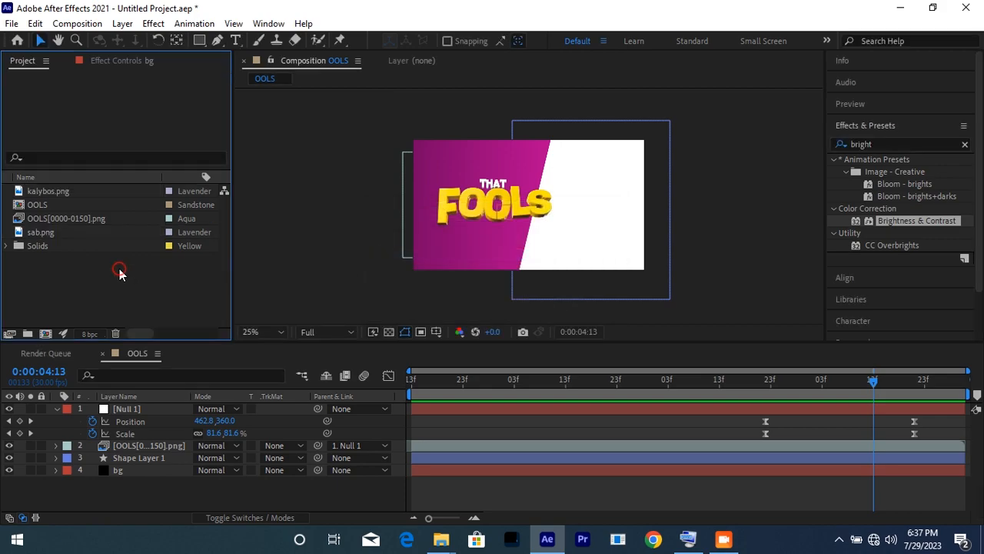
# Add sab.png to the composition between the OOLS image sequence and Shape Layer 1.
pyautogui.rightClick(66, 271)
pyautogui.click(70, 192)
pyautogui.moveTo(51, 237); pyautogui.dragTo(152, 458)
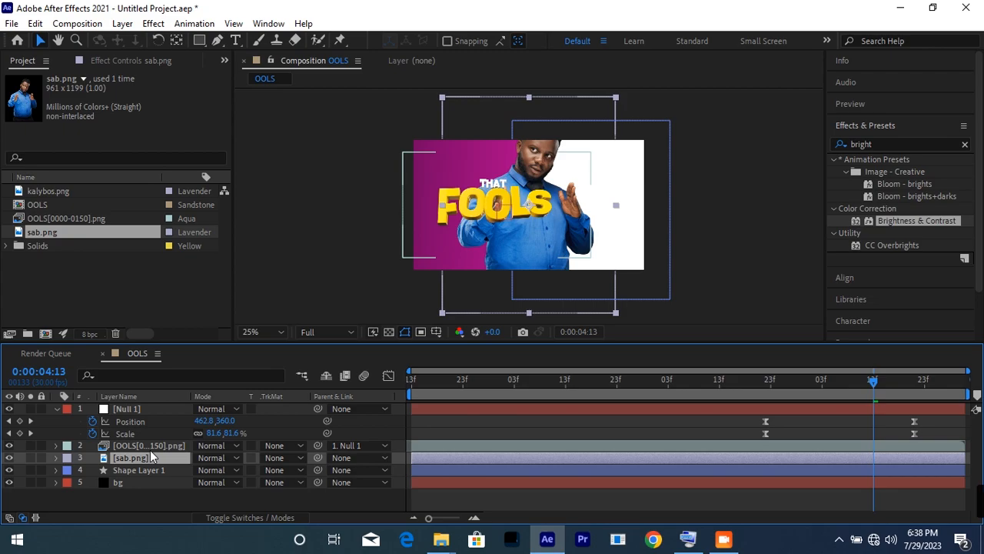
# Scale the sab.png layer to 65% and reposition it over the right part of the white panel.
pyautogui.press('s')
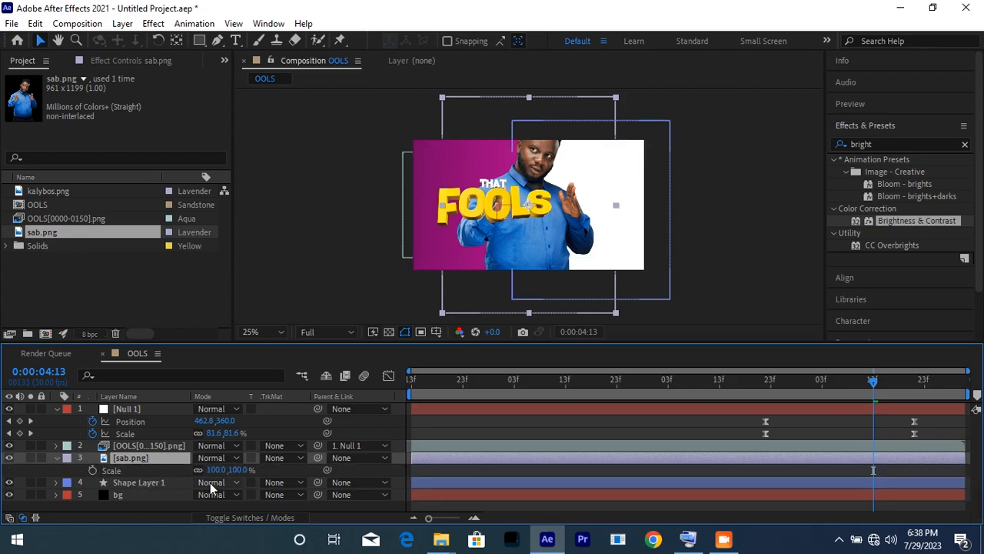
pyautogui.moveTo(220, 469); pyautogui.dragTo(197, 473)
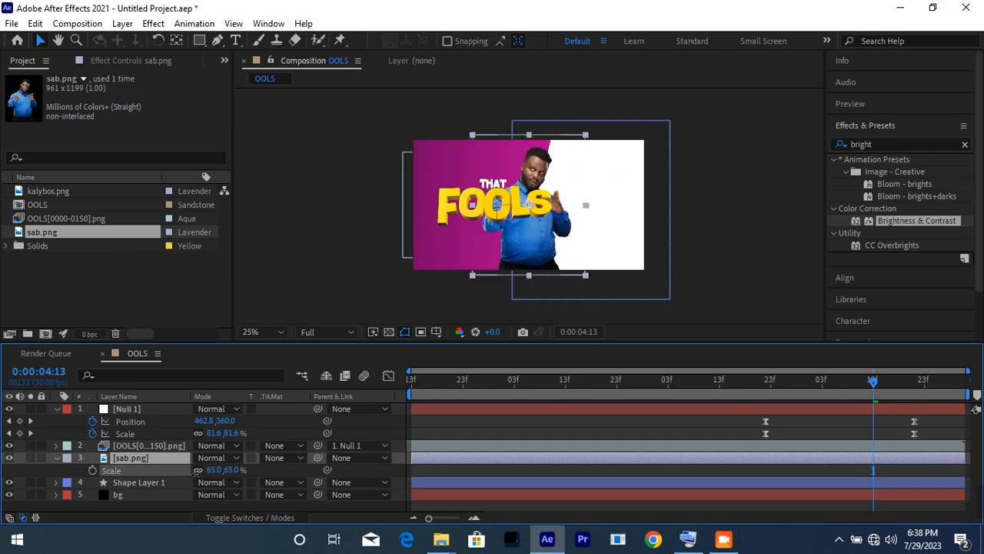
pyautogui.moveTo(552, 248); pyautogui.dragTo(635, 252)
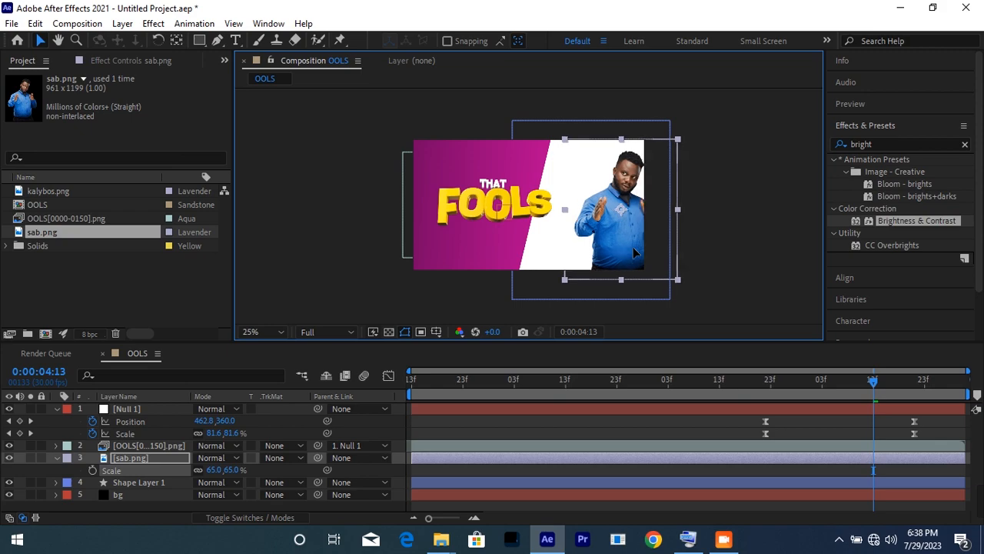
# Add kalybos.png to the composition directly below the sab.png layer, above Shape Layer 1.
pyautogui.click(300, 295)
pyautogui.moveTo(72, 192); pyautogui.dragTo(132, 467)
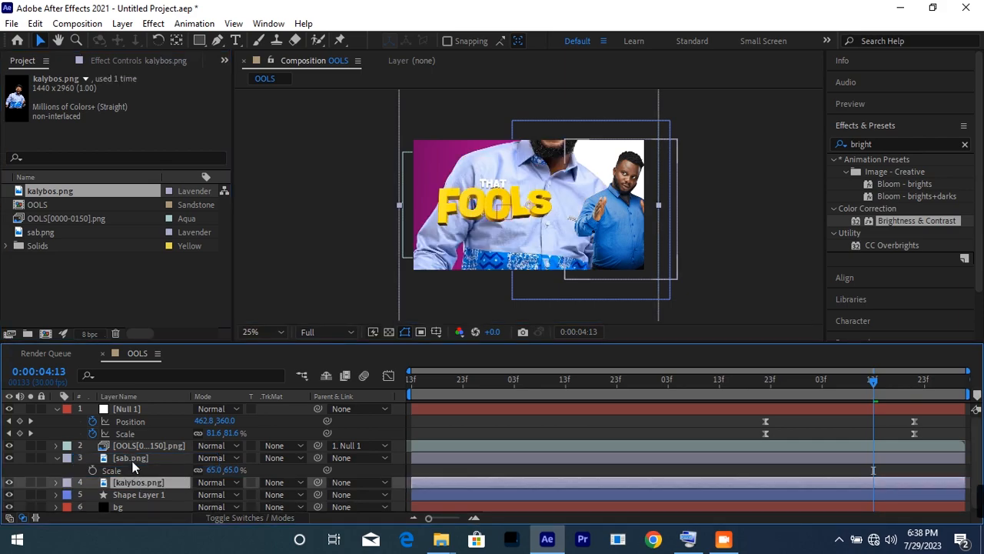
# Scale the kalybos.png layer to 45% and place it beside the sab.png portrait, over the white panel.
pyautogui.press('s')
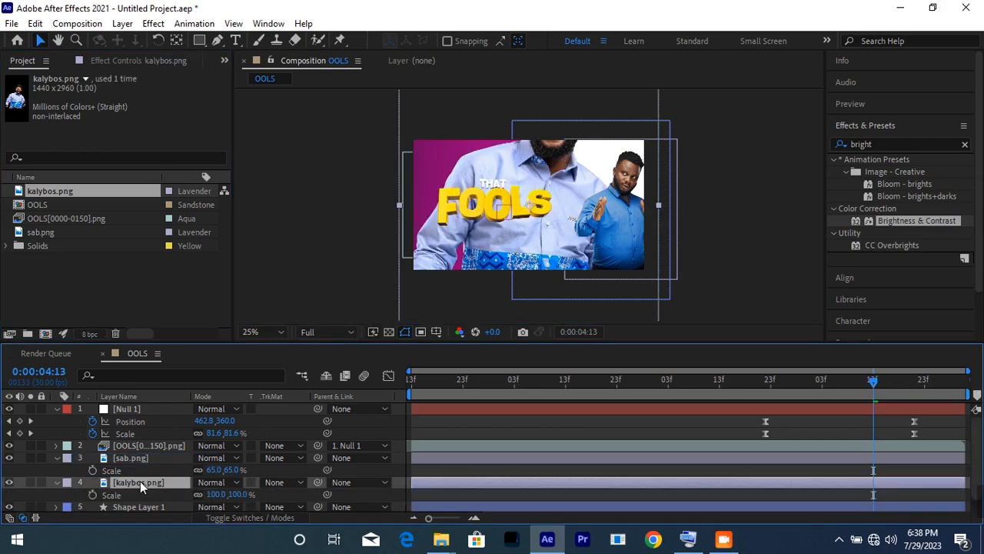
pyautogui.moveTo(219, 498); pyautogui.dragTo(167, 486)
pyautogui.moveTo(556, 256); pyautogui.dragTo(598, 266)
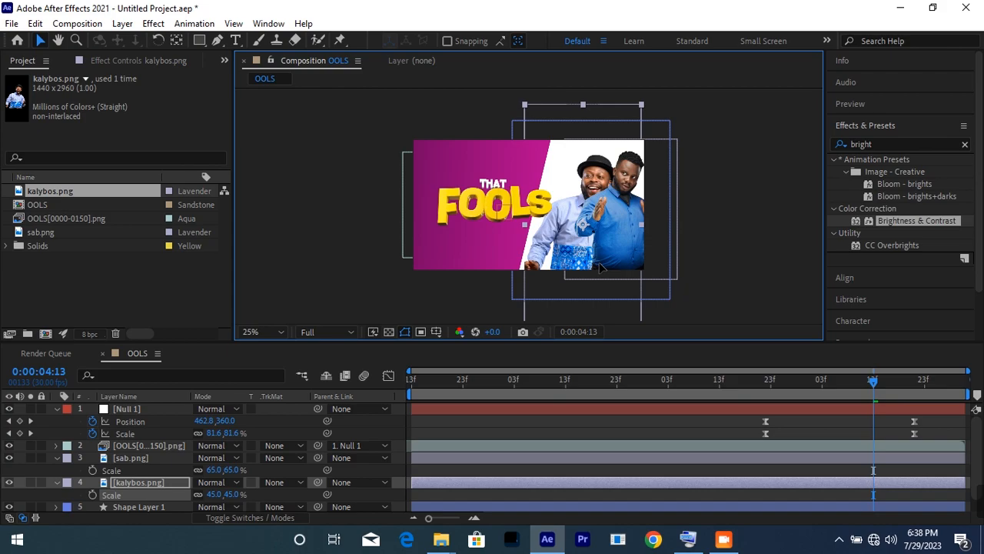
# Move the kalybos.png layer above sab.png in the layer stack so it overlaps the other portrait.
pyautogui.moveTo(150, 483); pyautogui.dragTo(152, 460)
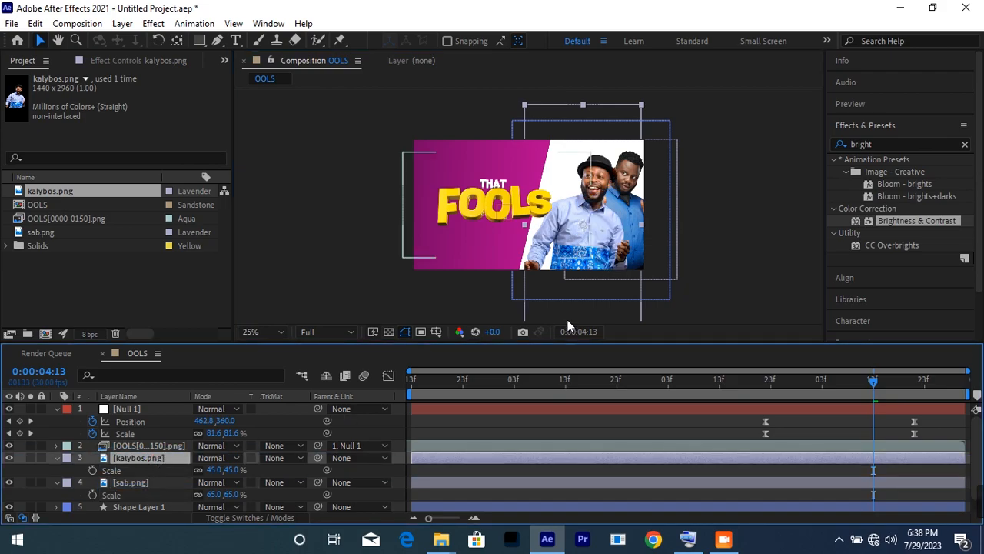
pyautogui.click(718, 218)
pyautogui.moveTo(497, 203); pyautogui.dragTo(497, 200)
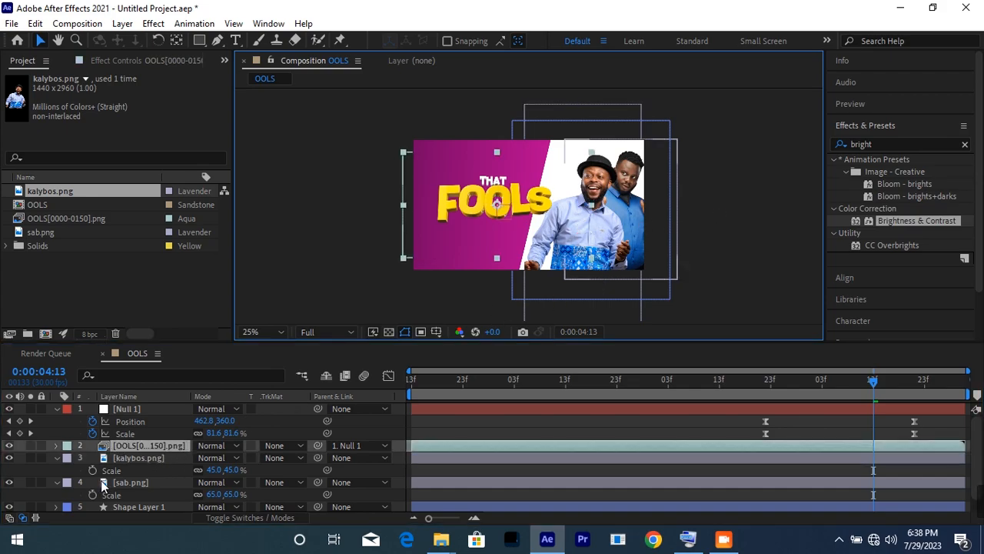
# Raise the kalybos.png portrait slightly by setting its position to 940, 443.
pyautogui.click(136, 459)
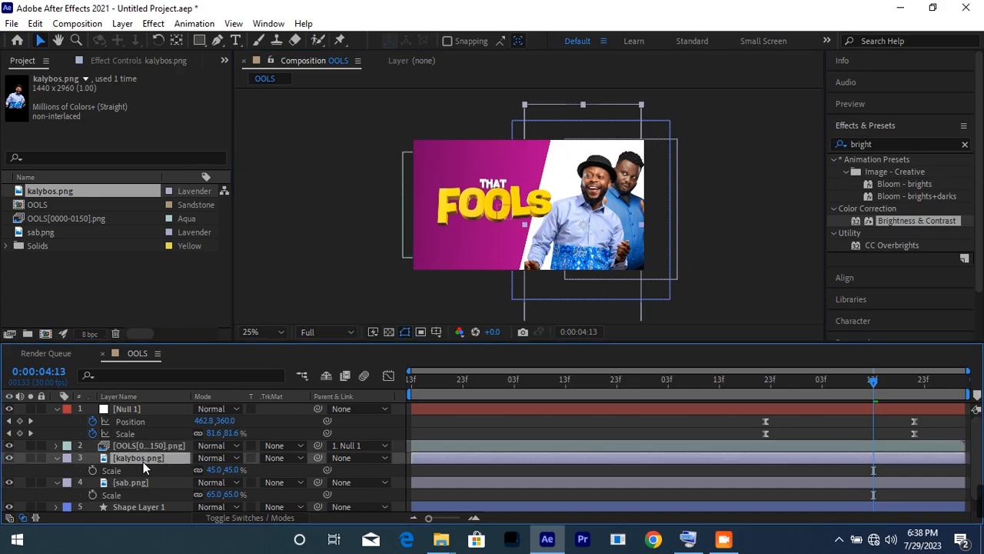
pyautogui.press('p')
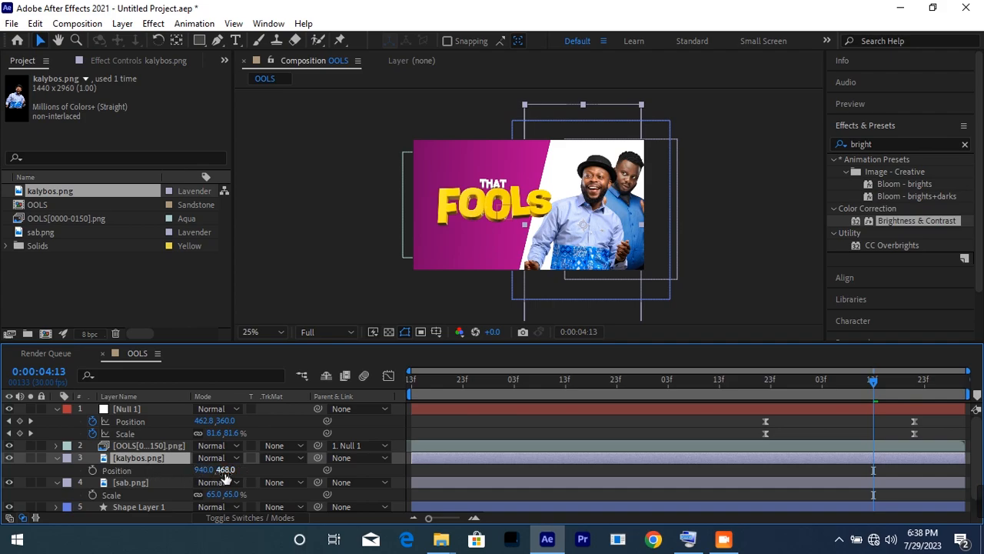
pyautogui.moveTo(228, 475); pyautogui.dragTo(211, 471)
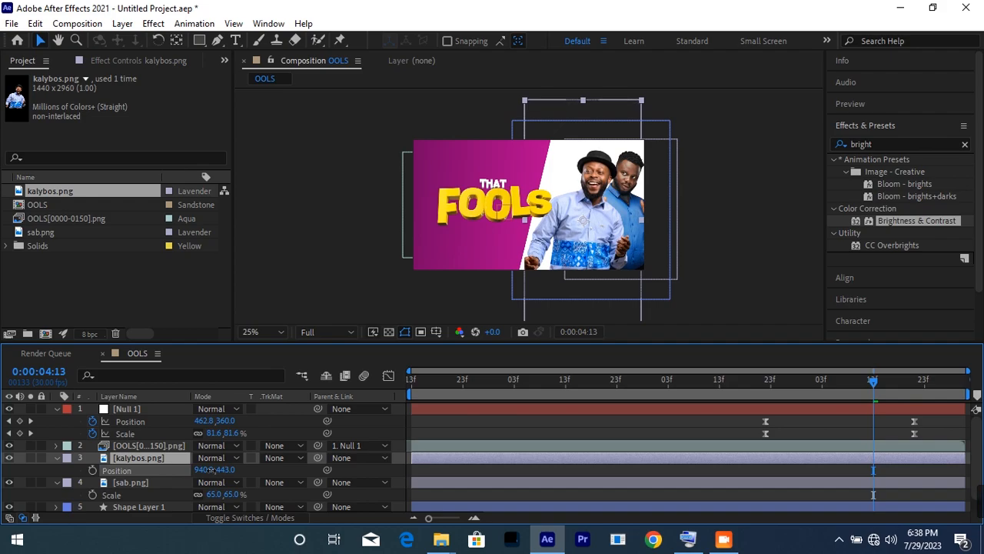
pyautogui.click(738, 256)
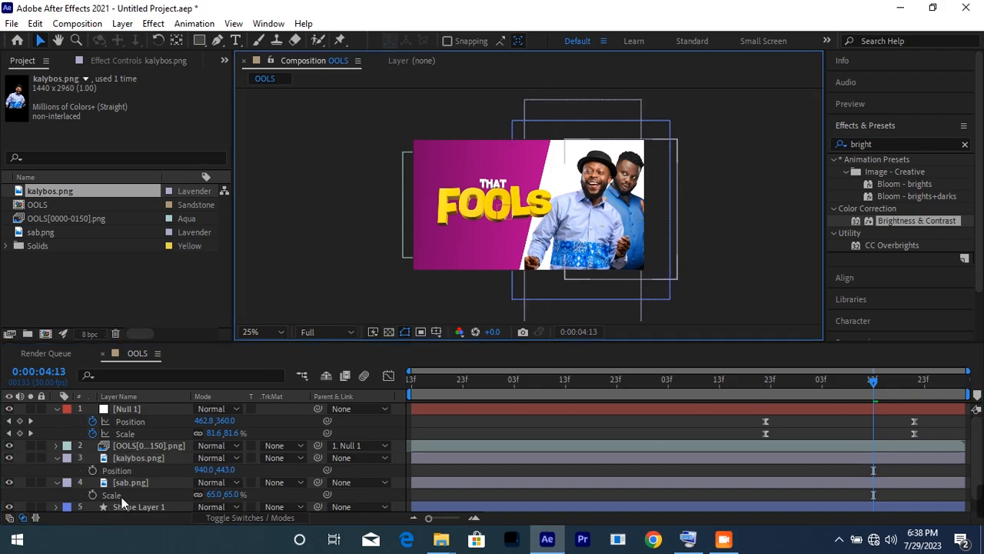
# Fill Shape Layer 1 with a skin tone of about CC9583 sampled from the kalybos.png portrait's face.
pyautogui.scroll(-1, 134, 498)
pyautogui.click(138, 499)
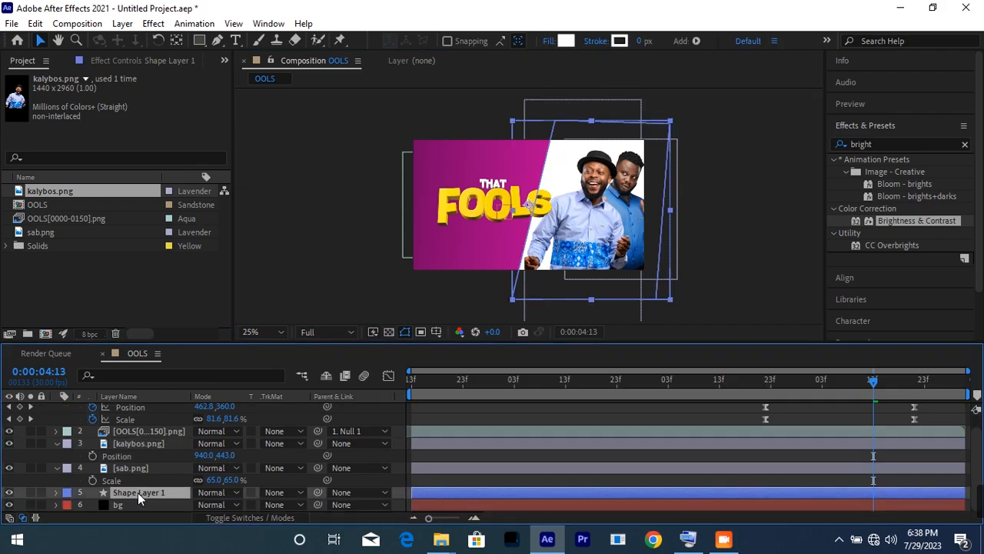
pyautogui.click(10, 492)
pyautogui.click(10, 493)
pyautogui.click(568, 43)
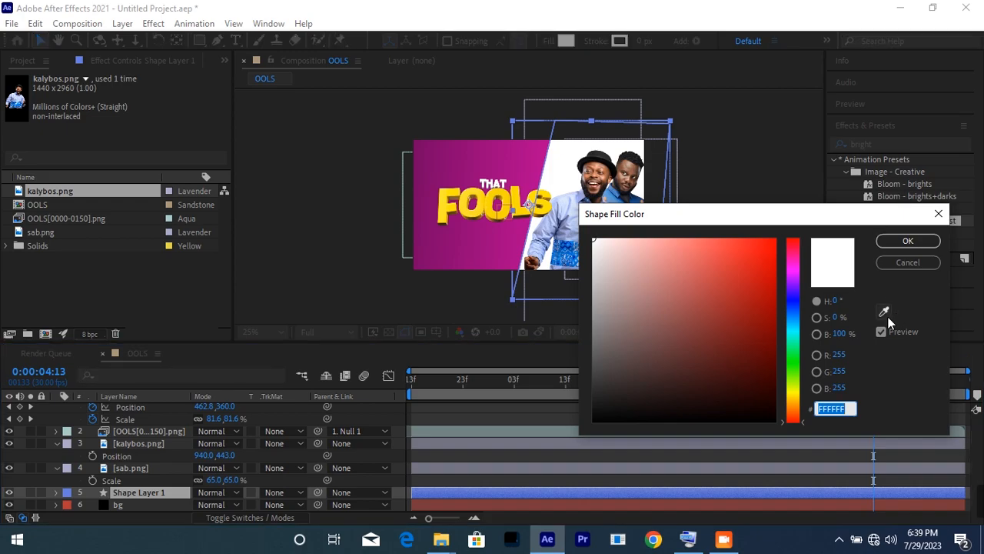
pyautogui.click(883, 313)
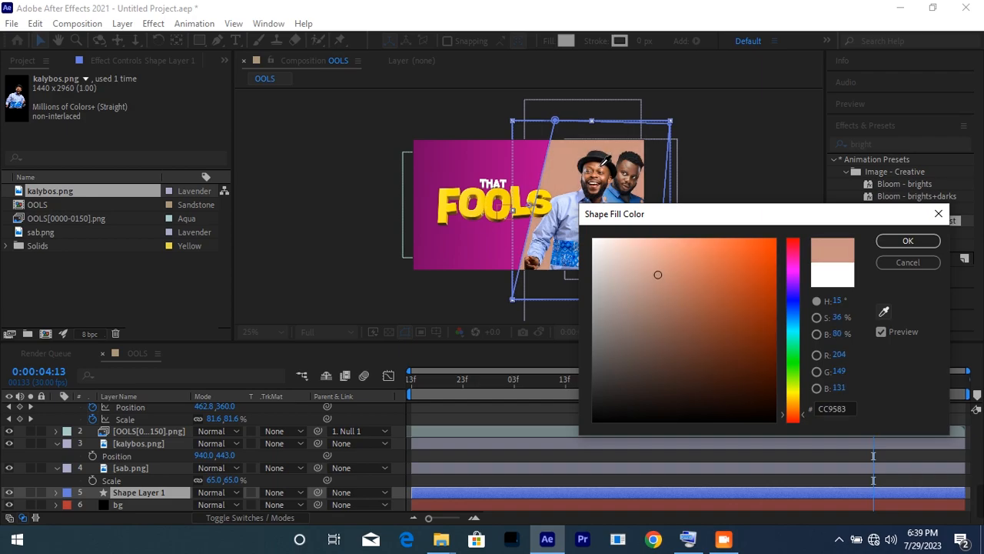
pyautogui.click(604, 163)
pyautogui.click(905, 241)
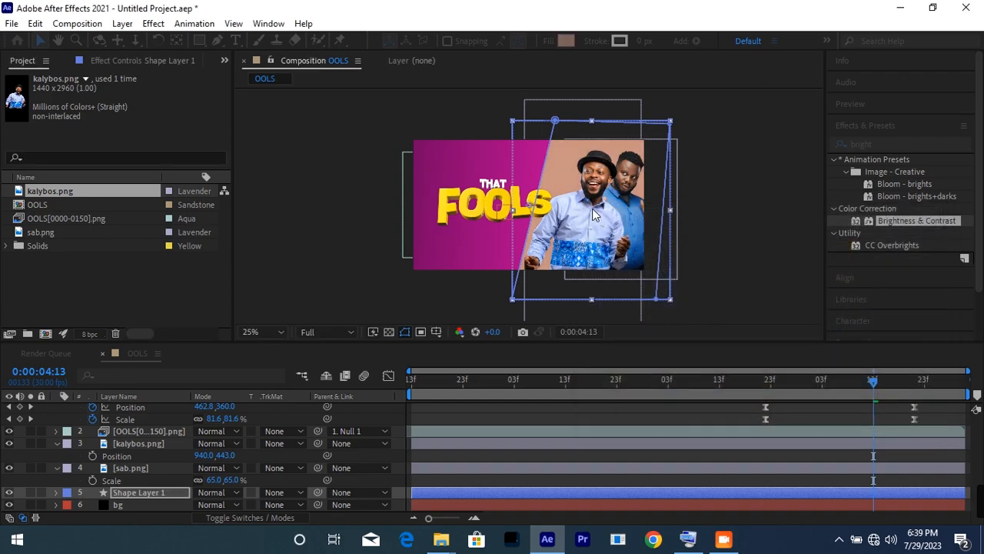
pyautogui.scroll(2, 592, 213)
pyautogui.scroll(-1, 591, 214)
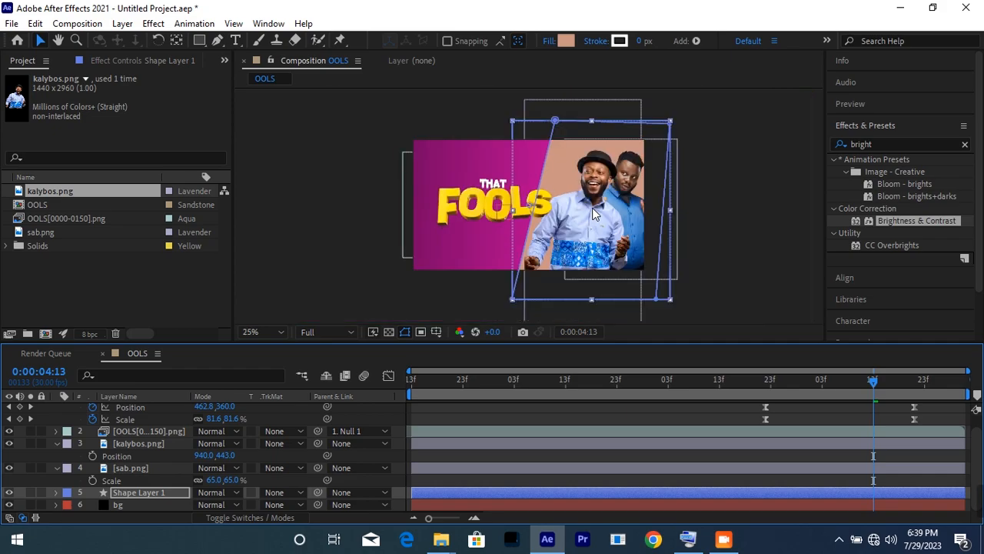
pyautogui.scroll(-1, 650, 225)
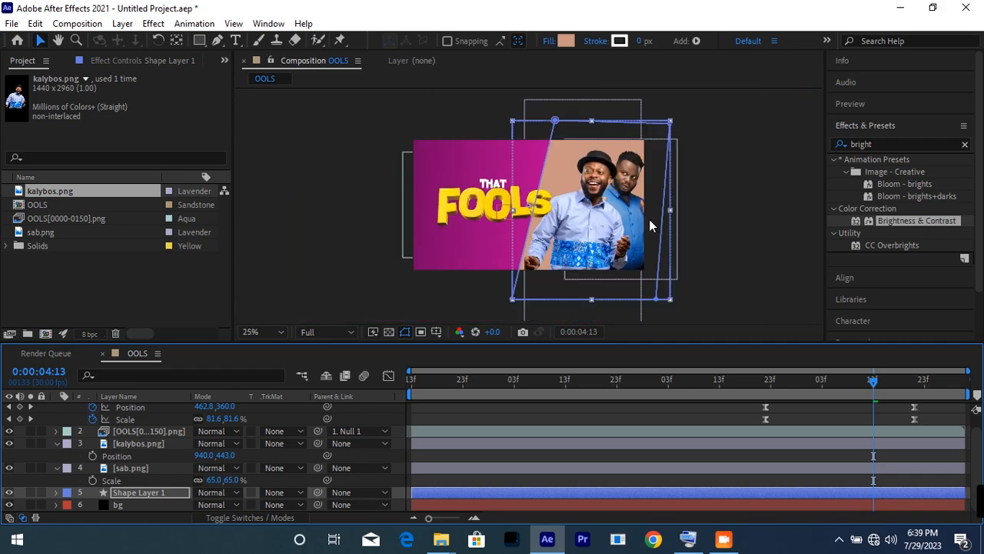
pyautogui.click(726, 166)
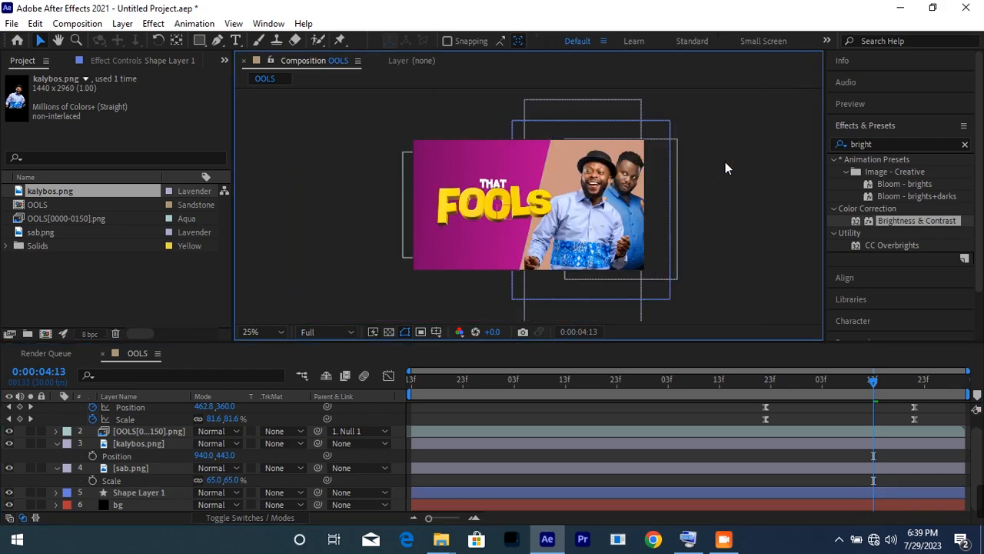
# Keyframe Shape Layer 1's position from 1661, 360 at 0:00:03:22 to 640, 360 in line with Null 1's last keyframes.
pyautogui.click(56, 467)
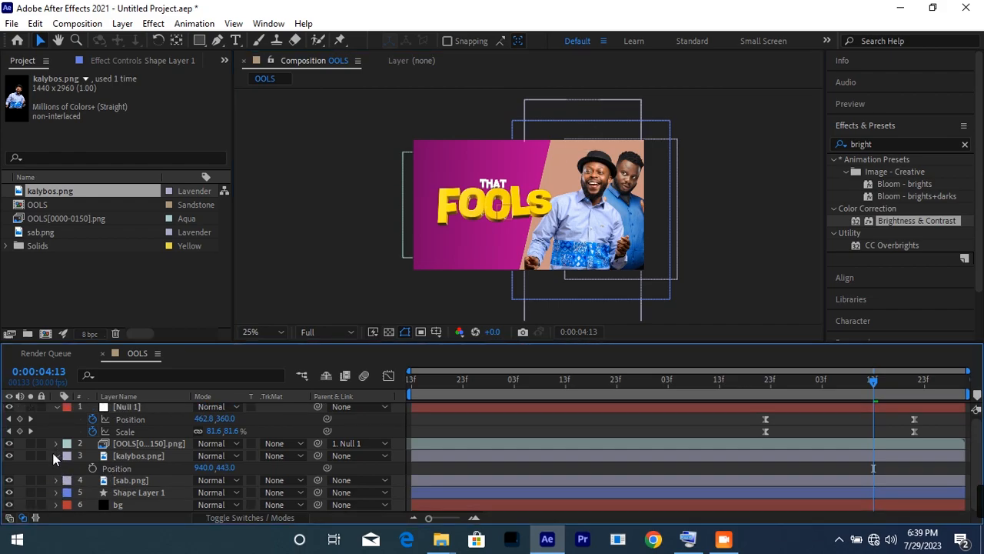
pyautogui.click(54, 459)
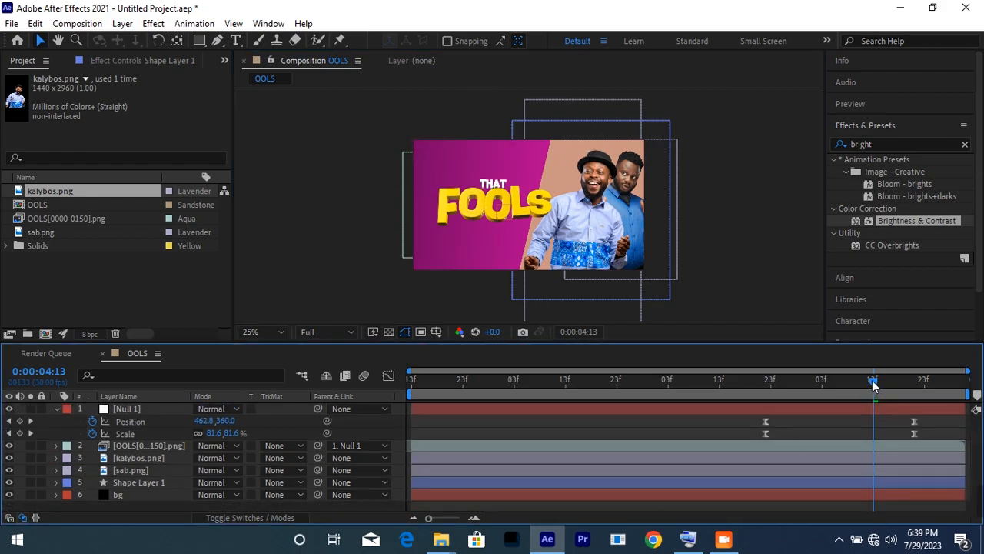
pyautogui.moveTo(856, 387); pyautogui.dragTo(765, 428)
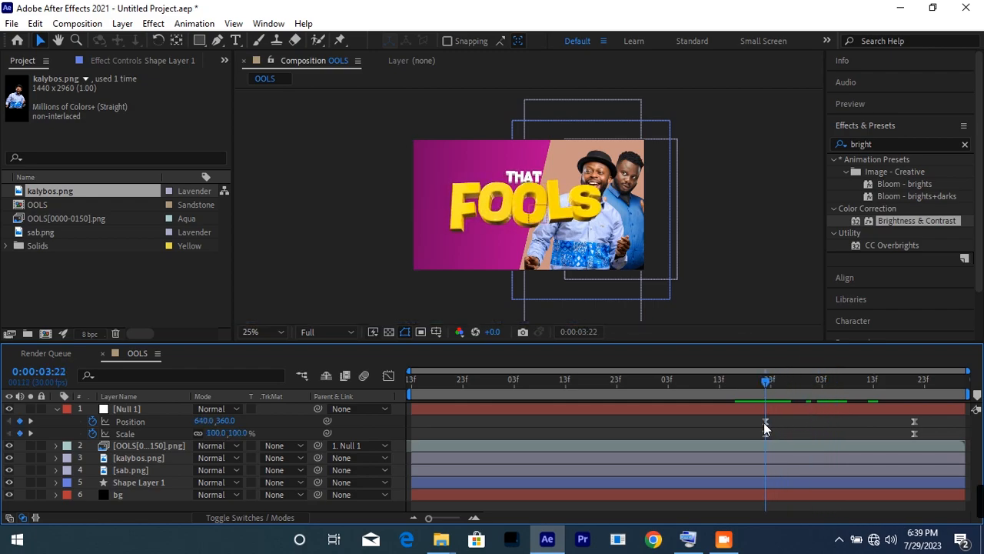
pyautogui.click(148, 482)
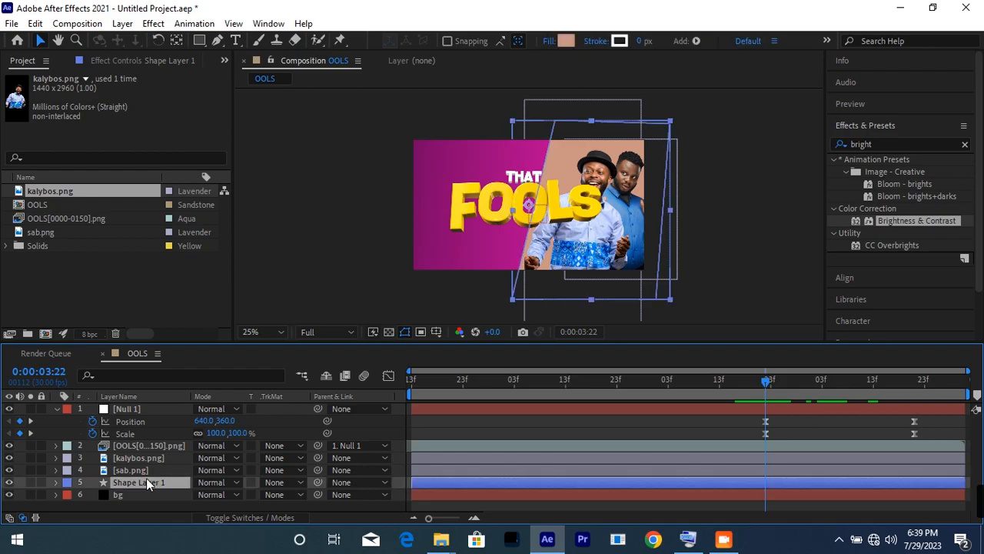
pyautogui.press('p')
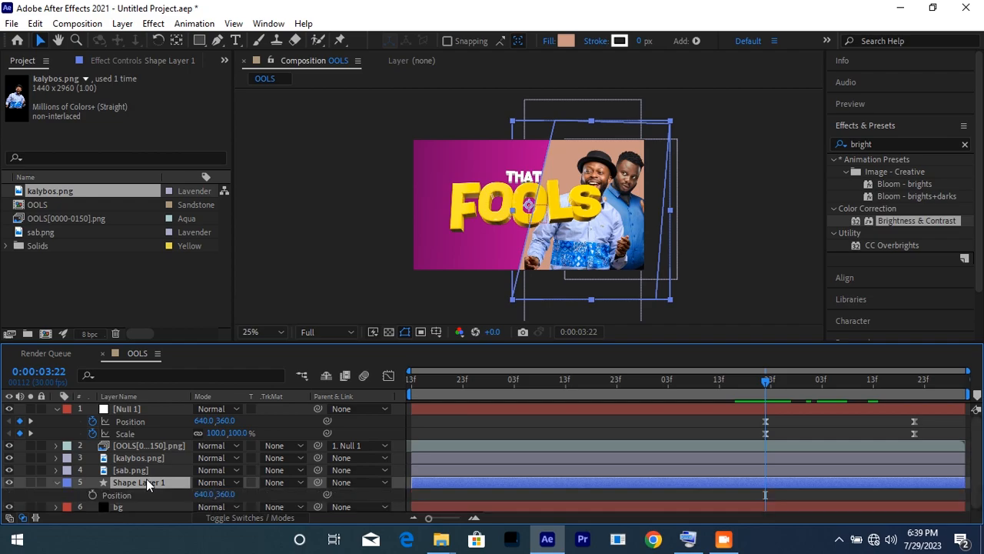
pyautogui.click(92, 495)
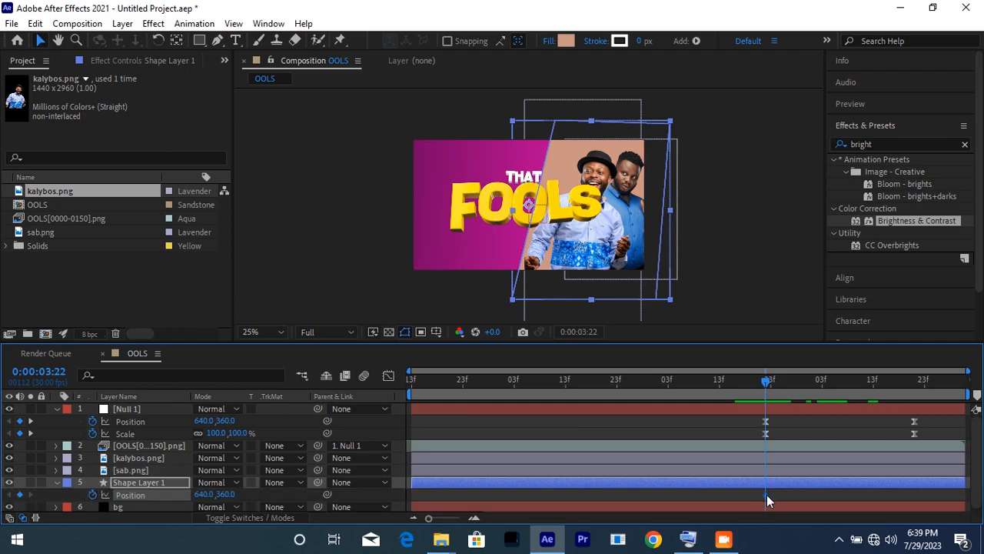
pyautogui.moveTo(878, 499); pyautogui.dragTo(915, 499)
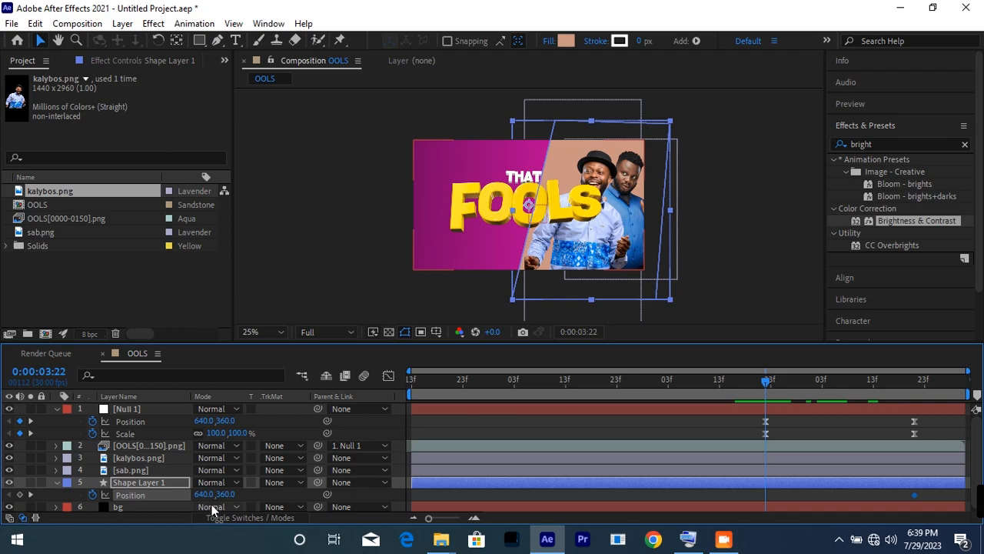
pyautogui.moveTo(262, 490); pyautogui.dragTo(894, 456)
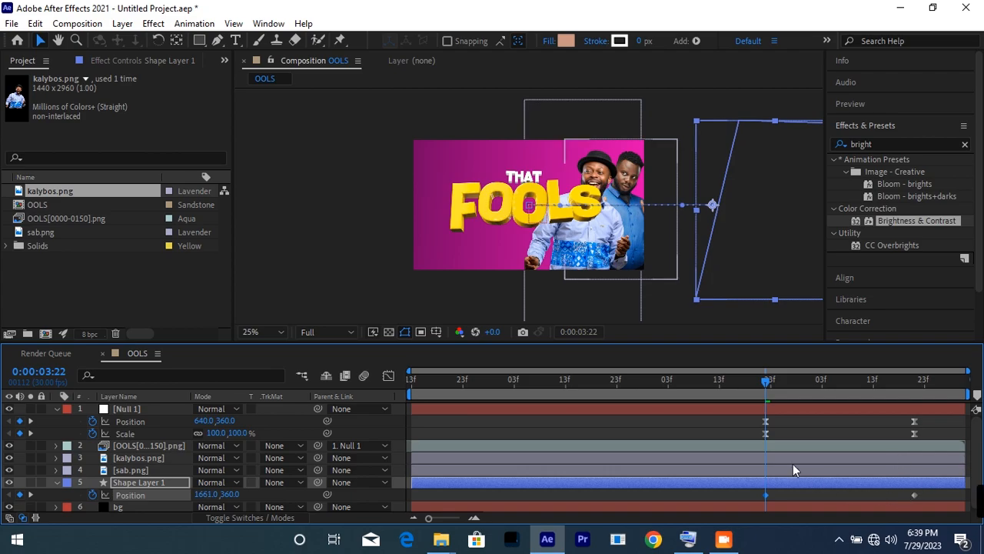
# Apply Easy Ease to both position keyframes of Shape Layer 1.
pyautogui.moveTo(939, 493); pyautogui.dragTo(718, 499)
pyautogui.rightClick(915, 493)
pyautogui.moveTo(919, 489)
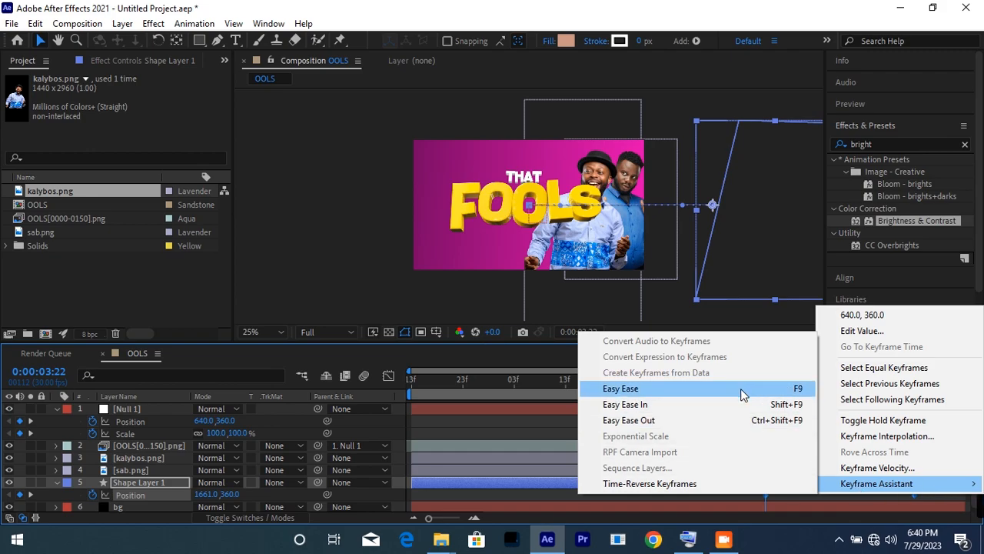
pyautogui.click(745, 392)
# Preview the panel's slide-in and move Shape Layer 1's ending position keyframe earlier, to about 0:00:04:10.
pyautogui.moveTo(764, 384); pyautogui.dragTo(851, 399)
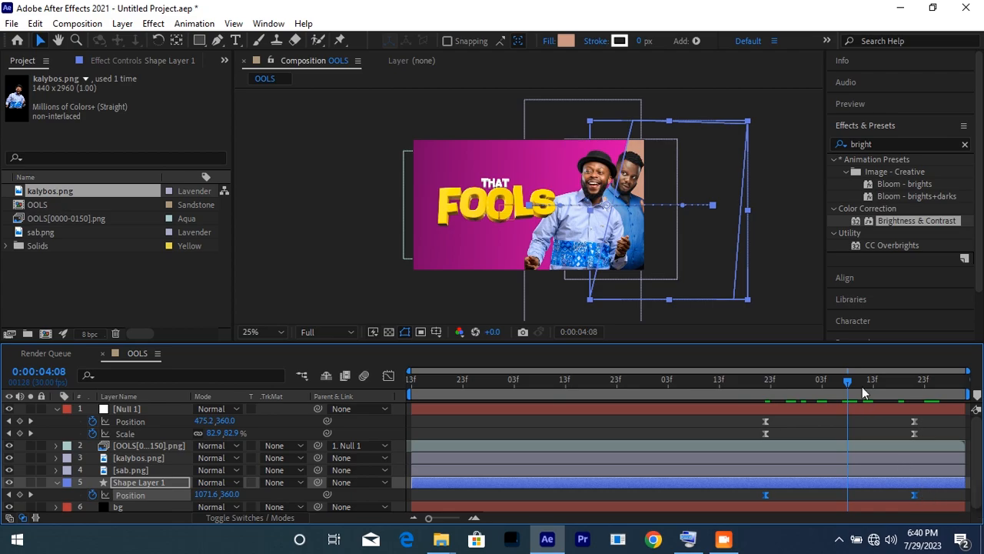
pyautogui.moveTo(837, 386)
pyautogui.mouseDown()
pyautogui.moveTo(753, 392)
pyautogui.moveTo(826, 396)
pyautogui.mouseUp()
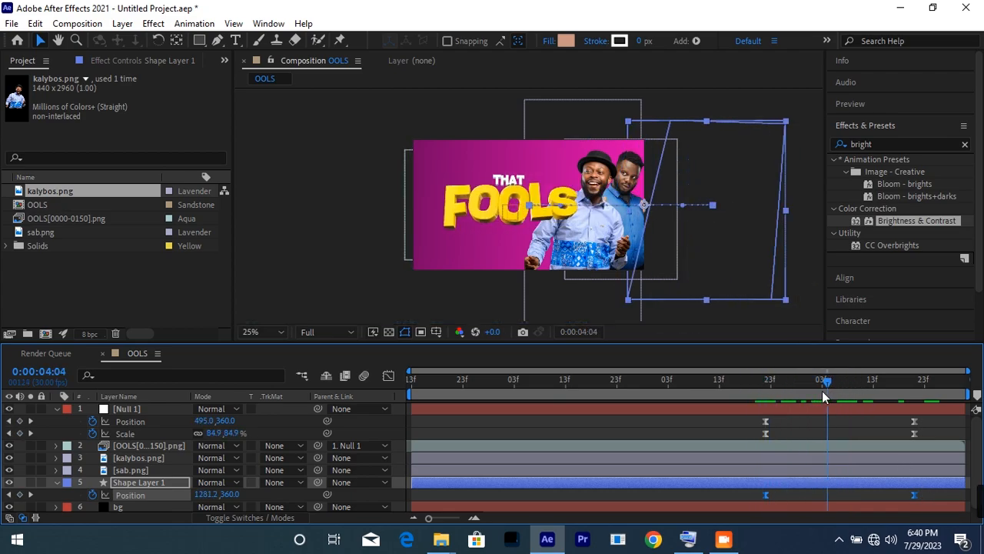
pyautogui.click(928, 494)
pyautogui.moveTo(913, 494); pyautogui.dragTo(861, 504)
pyautogui.moveTo(801, 385); pyautogui.dragTo(879, 396)
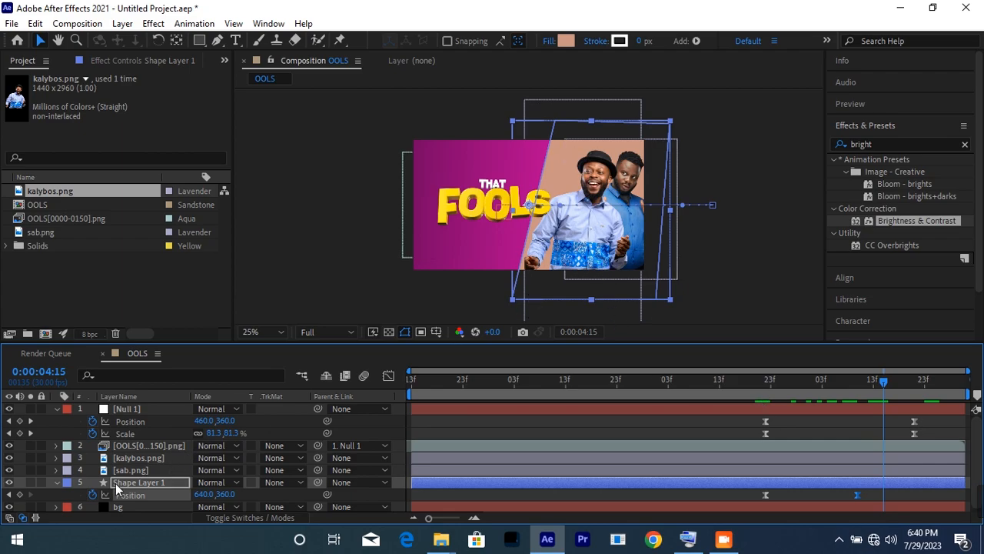
# Keyframe sab.png's position from 1662, 384 at 0:00:04:02 to 1152, 384 at 0:00:04:15 so it slides in from outside the frame.
pyautogui.click(137, 458)
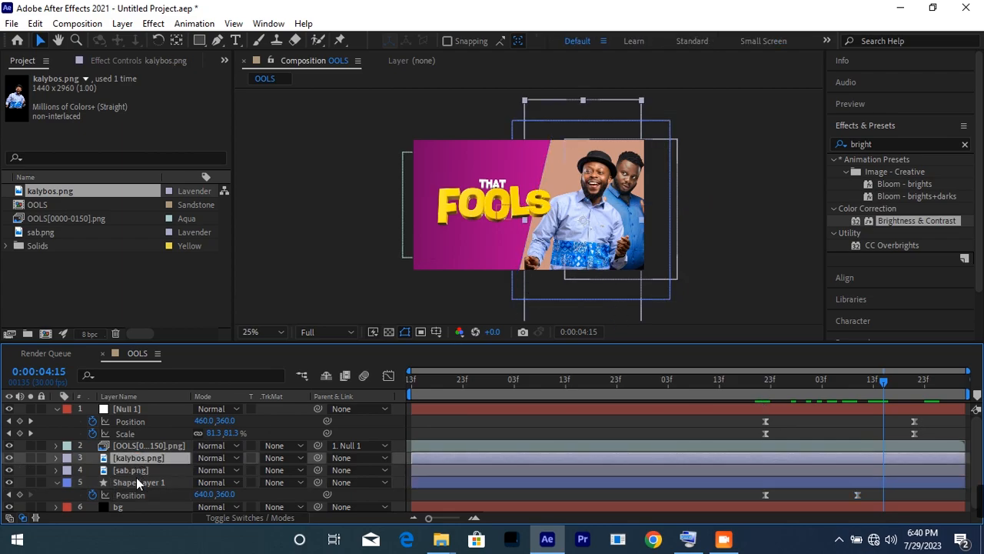
pyautogui.click(134, 471)
pyautogui.click(9, 469)
pyautogui.click(9, 470)
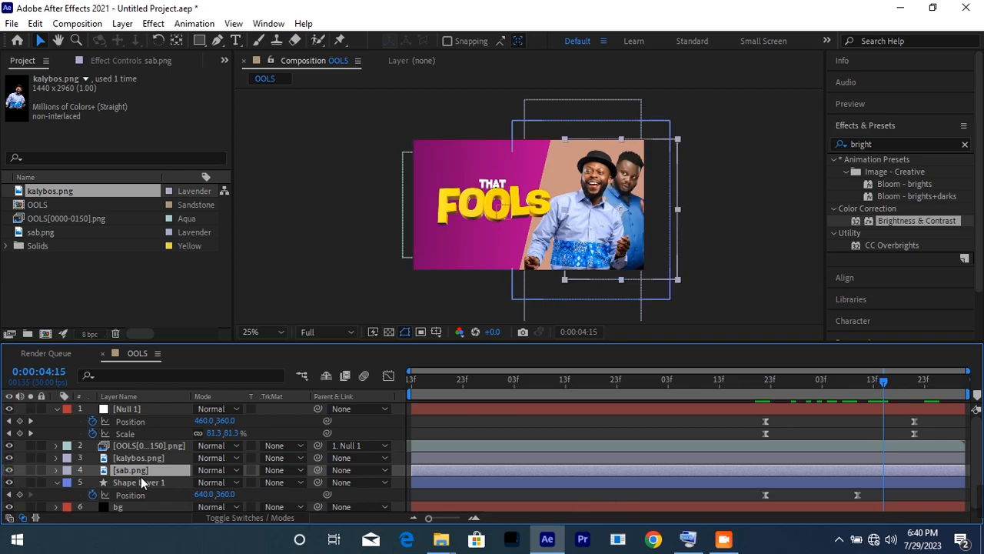
pyautogui.press('p')
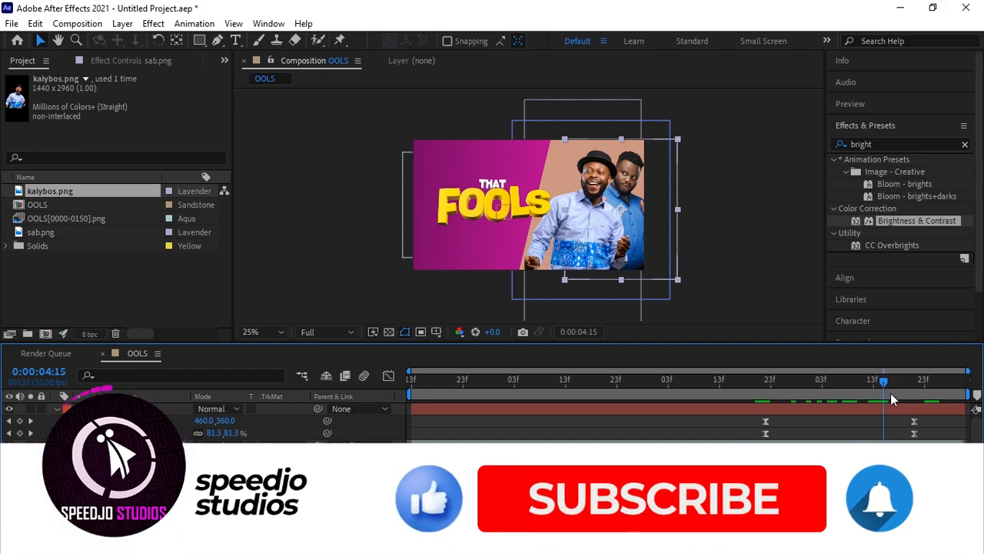
pyautogui.moveTo(861, 393); pyautogui.dragTo(816, 398)
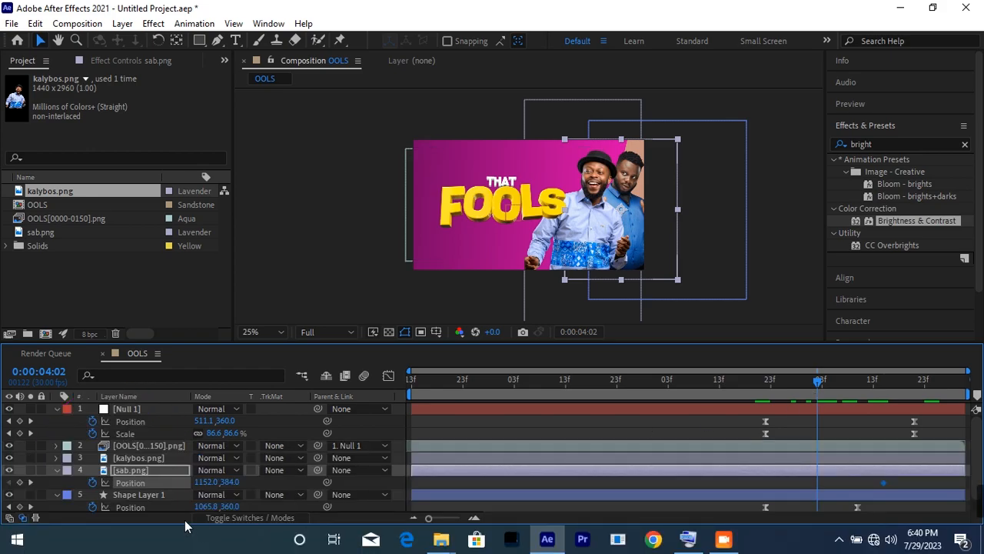
pyautogui.moveTo(217, 482); pyautogui.dragTo(532, 449)
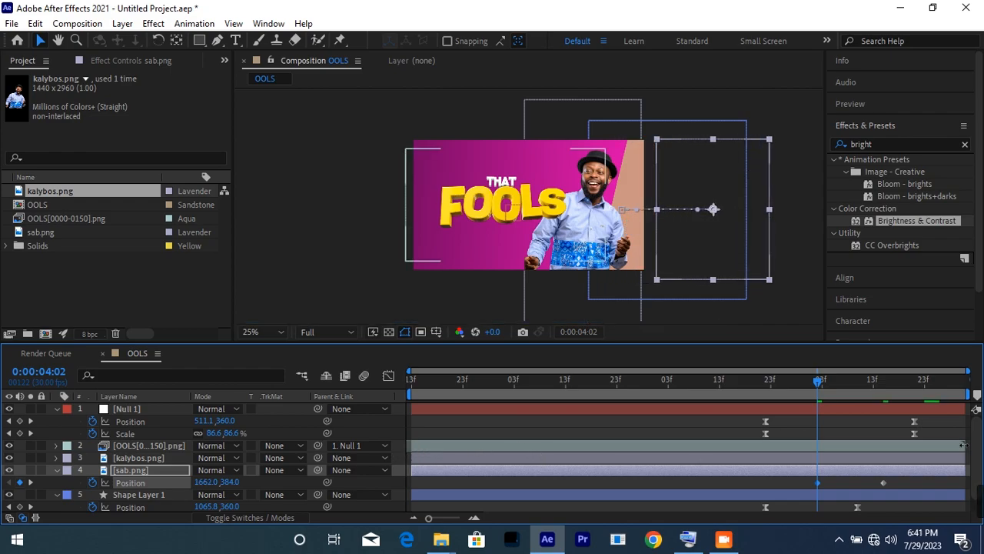
# Apply Easy Ease to both position keyframes of sab.png and shift them earlier, to 0:00:03:28 and 0:00:04:11.
pyautogui.moveTo(819, 384); pyautogui.dragTo(896, 386)
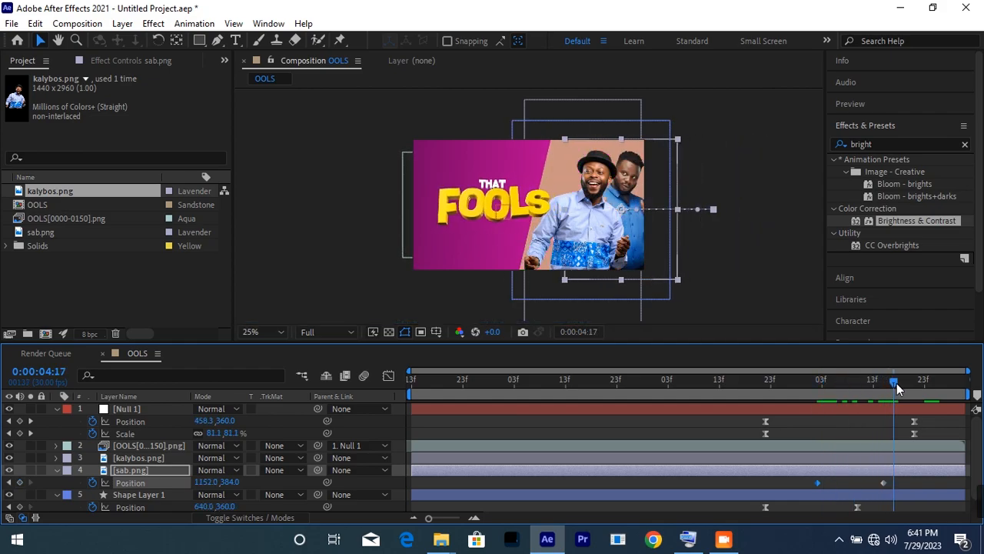
pyautogui.moveTo(908, 484); pyautogui.dragTo(789, 485)
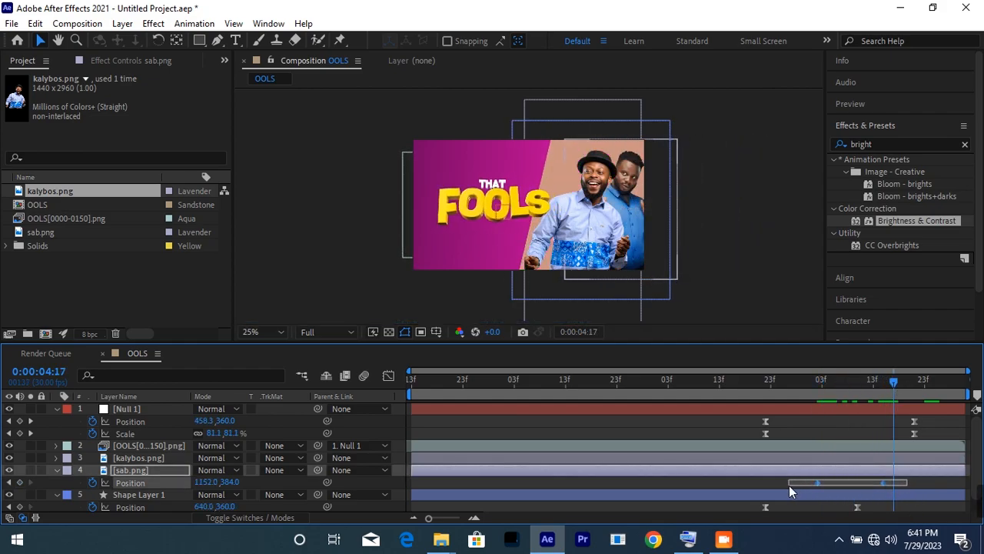
pyautogui.rightClick(884, 484)
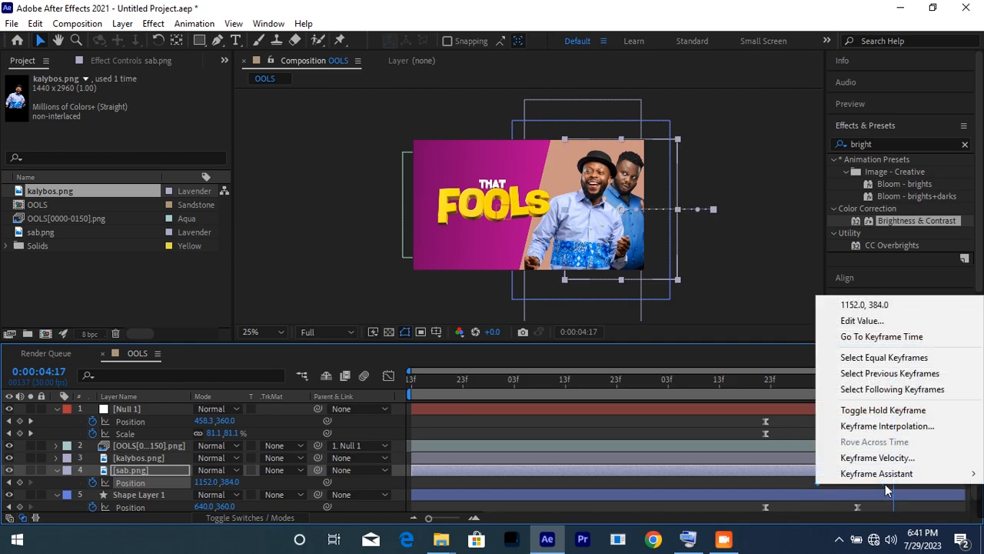
pyautogui.moveTo(914, 474)
pyautogui.click(786, 379)
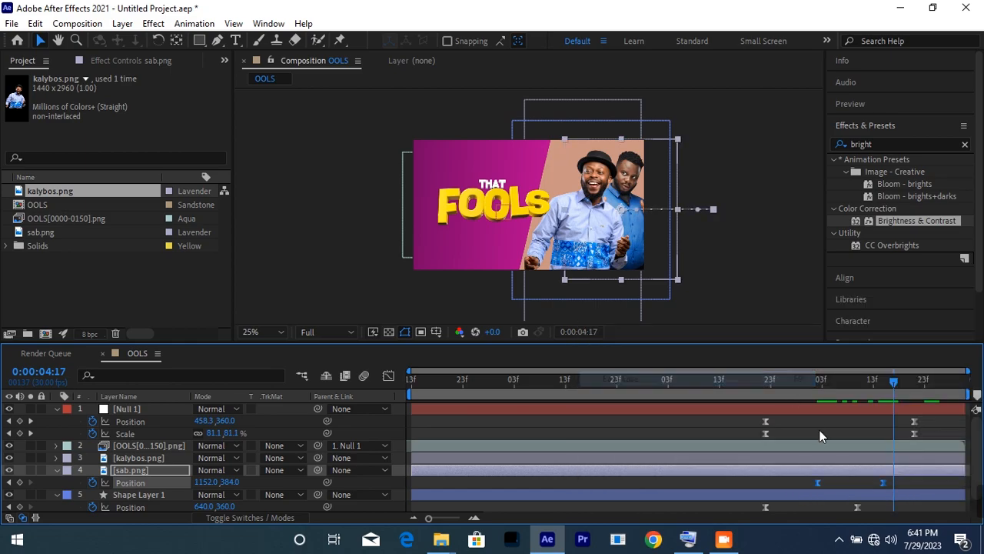
pyautogui.moveTo(840, 402)
pyautogui.mouseDown()
pyautogui.moveTo(788, 420)
pyautogui.moveTo(847, 420)
pyautogui.mouseUp()
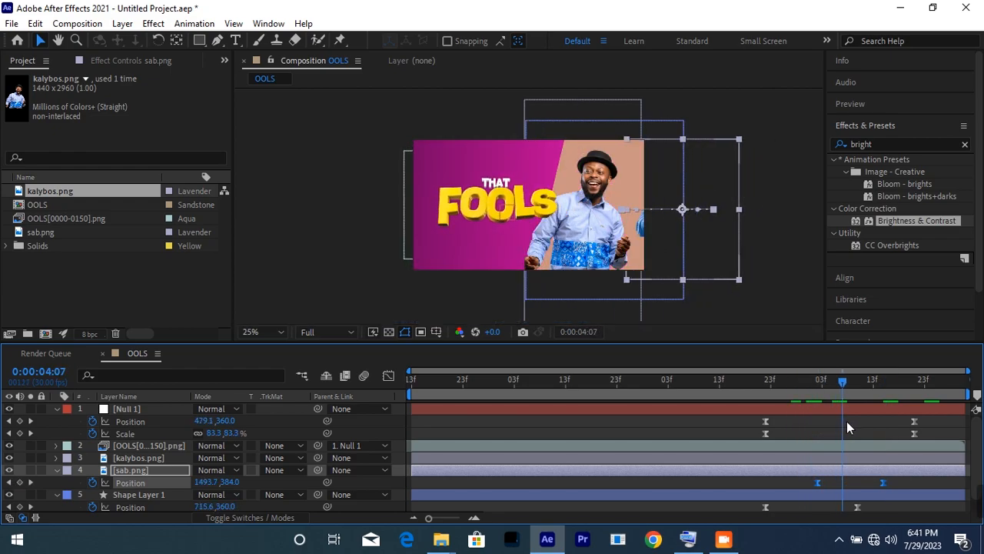
pyautogui.moveTo(906, 486); pyautogui.dragTo(784, 483)
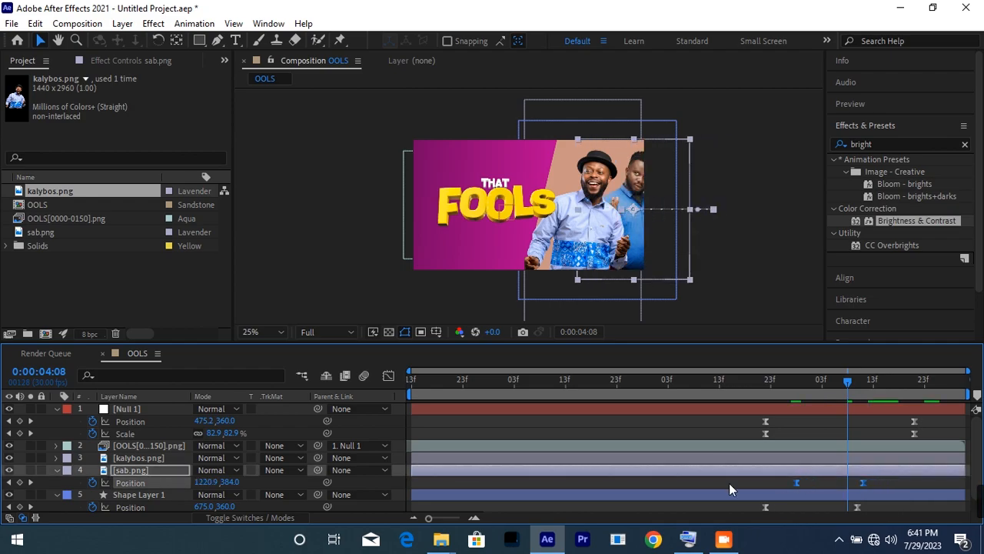
# Keyframe kalybos.png's position from 1827, 443 at 0:00:03:28 to 940, 443 at 0:00:04:08 so it slides in from outside the frame.
pyautogui.click(143, 459)
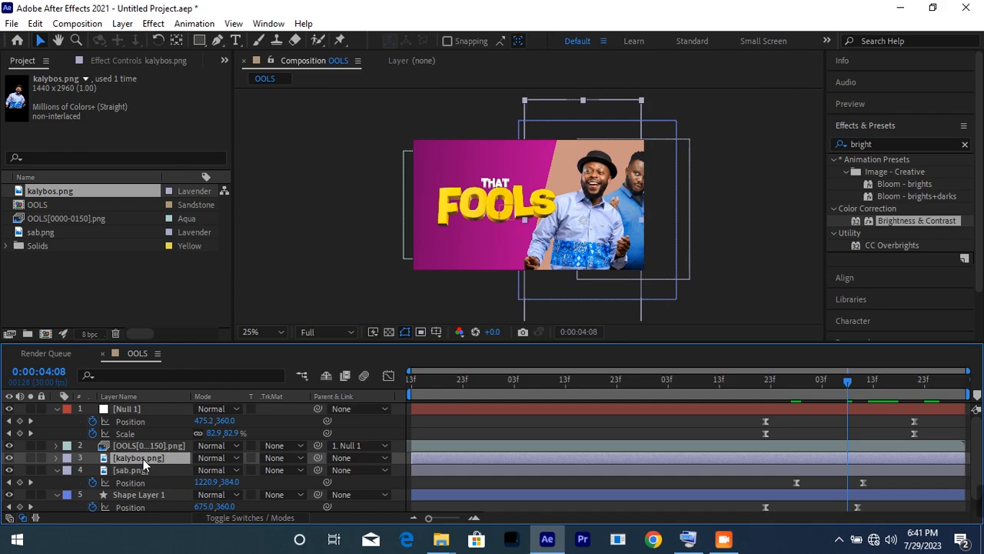
pyautogui.press('p')
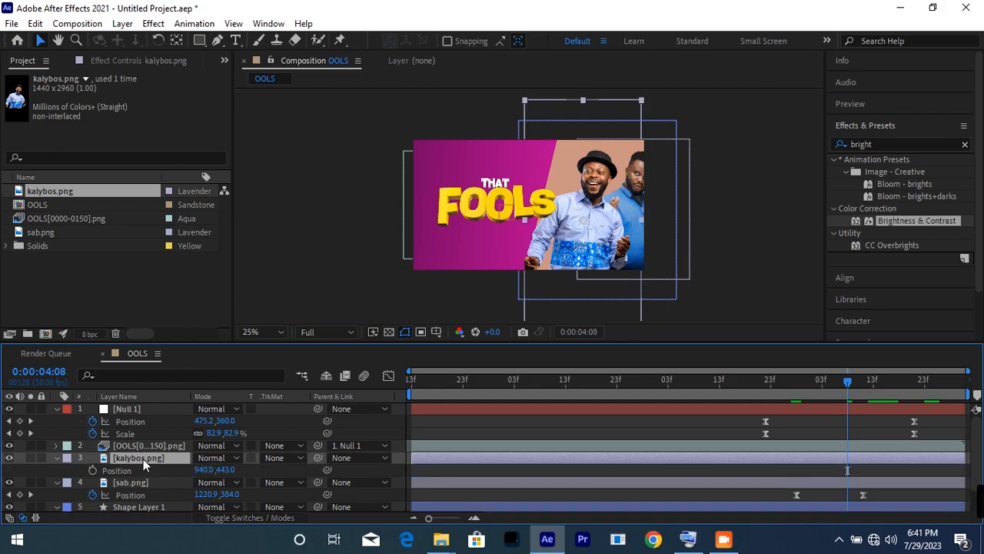
pyautogui.click(93, 470)
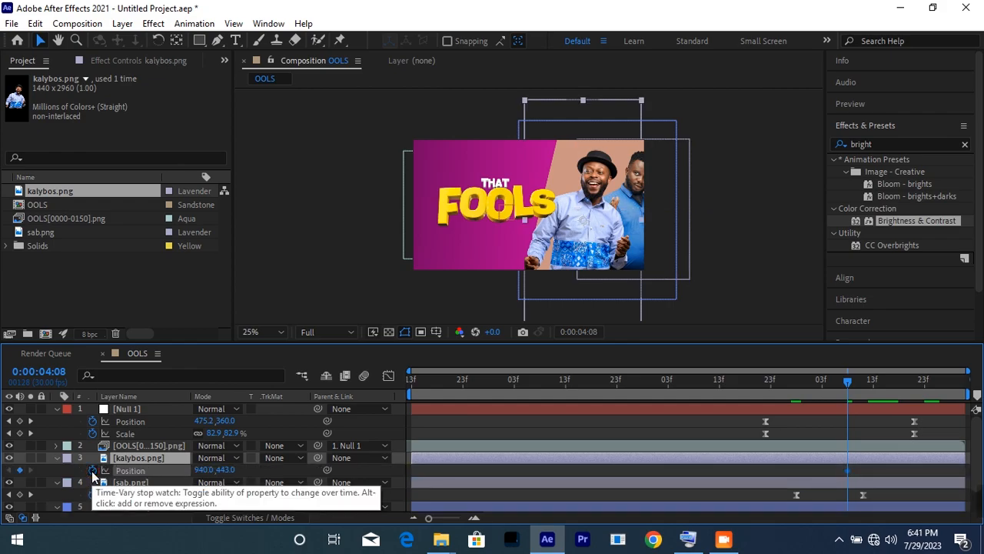
pyautogui.moveTo(842, 382); pyautogui.dragTo(797, 398)
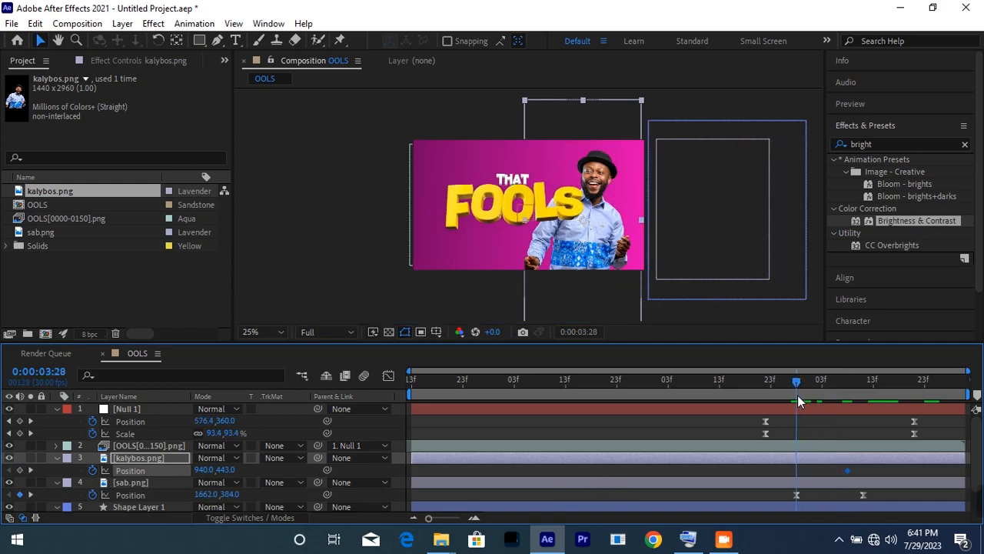
pyautogui.moveTo(201, 469); pyautogui.dragTo(794, 422)
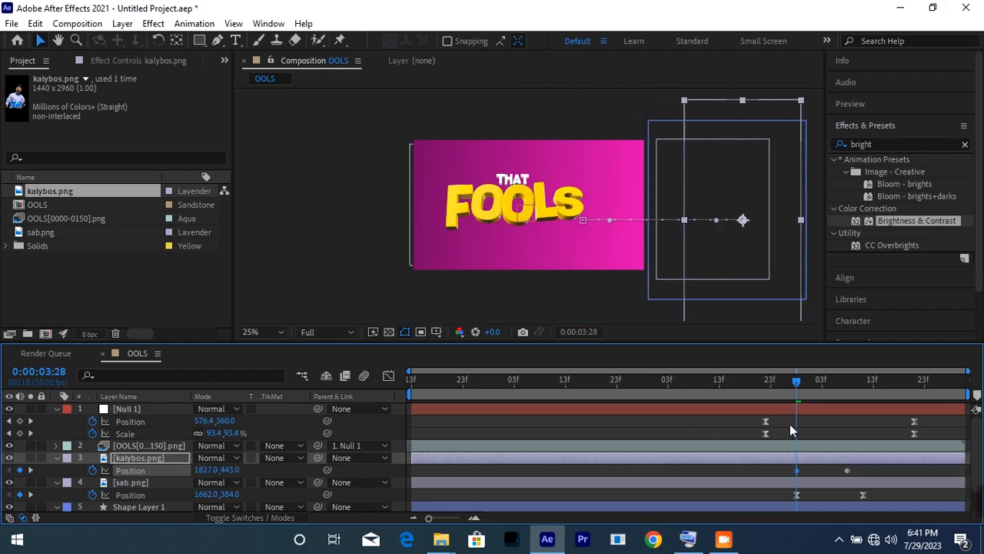
# Apply Easy Ease to both position keyframes of kalybos.png.
pyautogui.moveTo(861, 468); pyautogui.dragTo(754, 480)
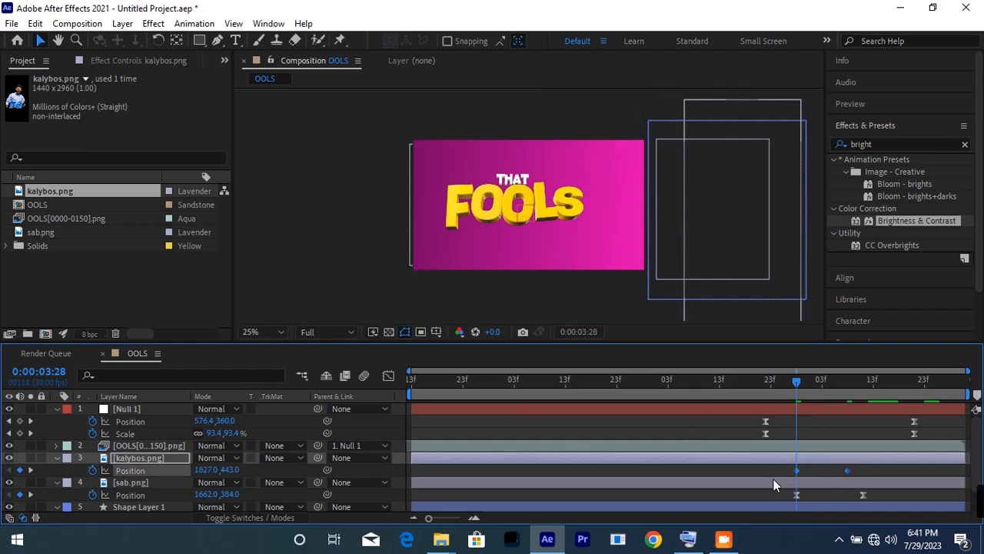
pyautogui.rightClick(844, 469)
pyautogui.moveTo(898, 460)
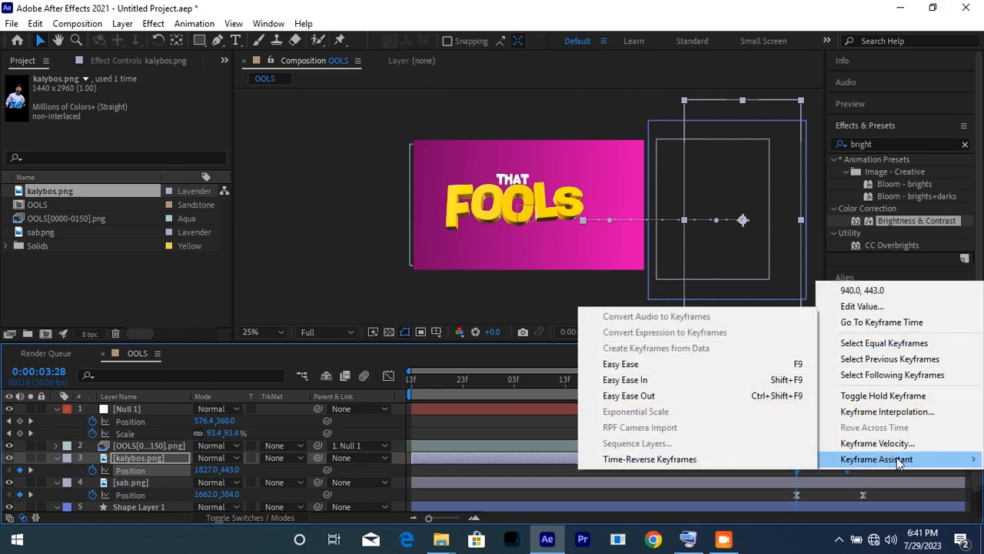
pyautogui.click(746, 364)
# Shift both sab.png position keyframes slightly later, to start at about 0:00:04:01, and preview the animation from 0:00:01:13.
pyautogui.moveTo(802, 379); pyautogui.dragTo(871, 394)
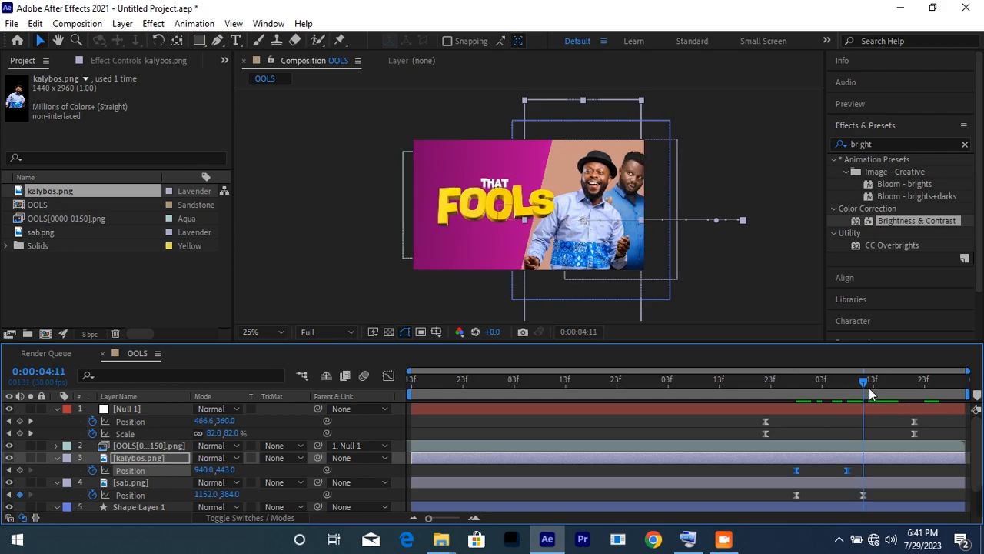
pyautogui.moveTo(884, 505); pyautogui.dragTo(817, 496)
pyautogui.moveTo(867, 380); pyautogui.dragTo(408, 441)
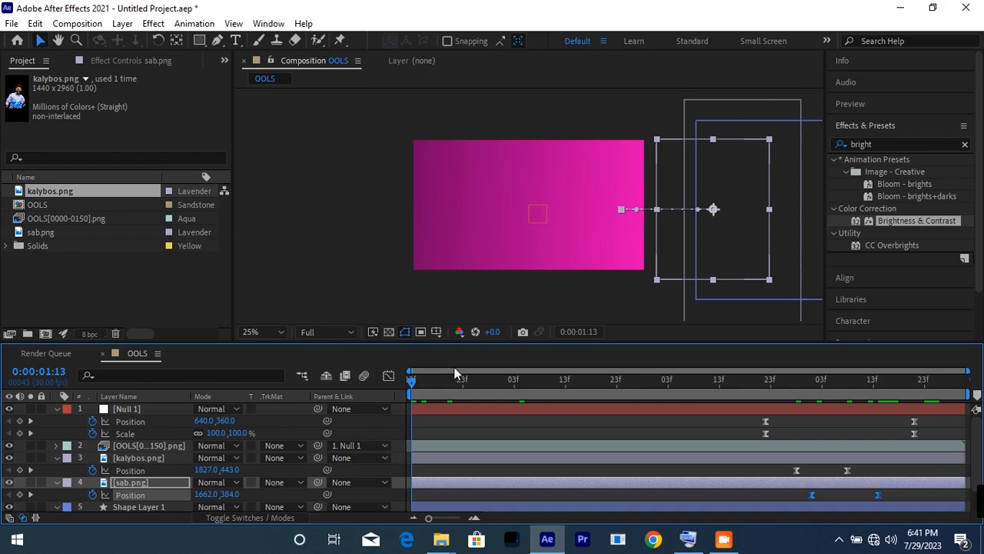
pyautogui.press('space')
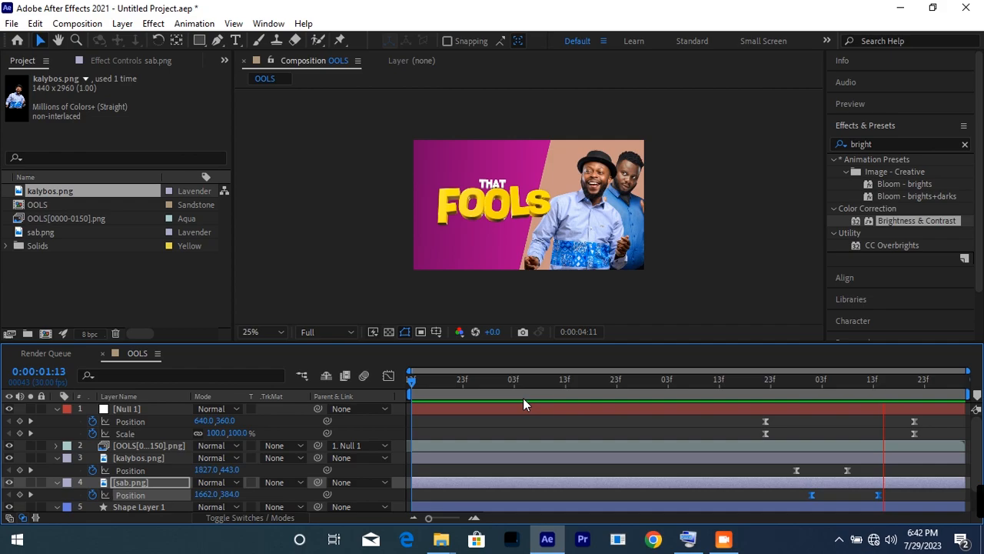
pyautogui.press('space')
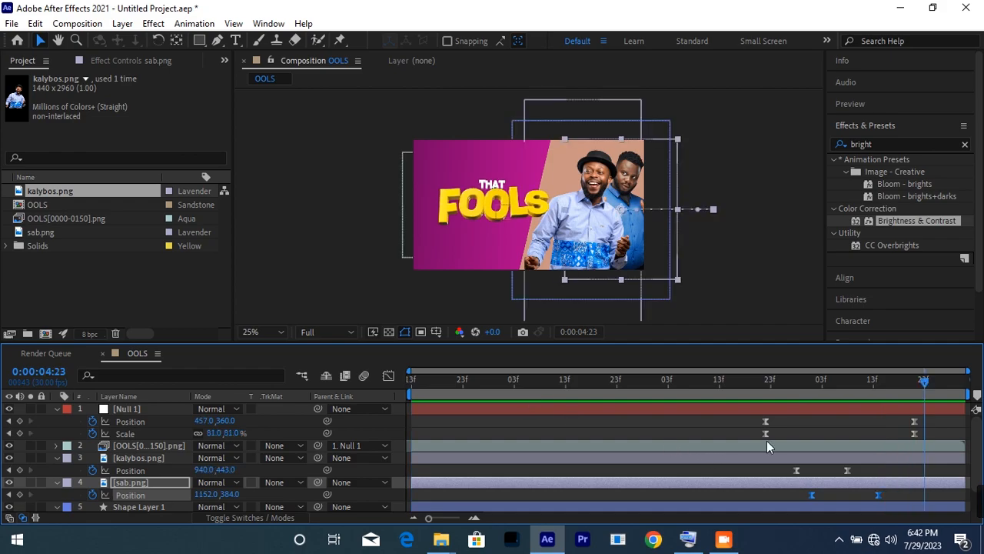
# Add the expression wiggle(4,4) to kalybos.png's position.
pyautogui.click(560, 469)
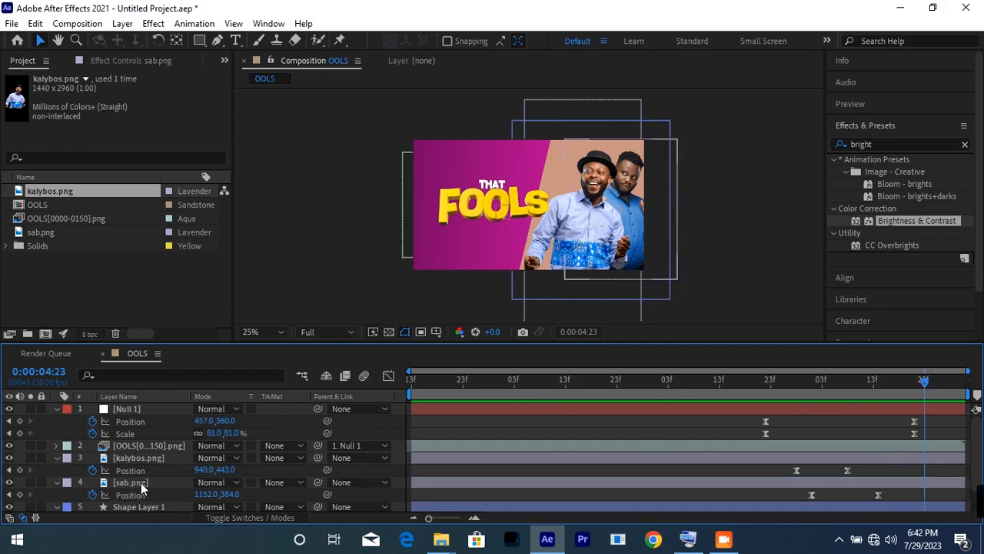
pyautogui.click(135, 458)
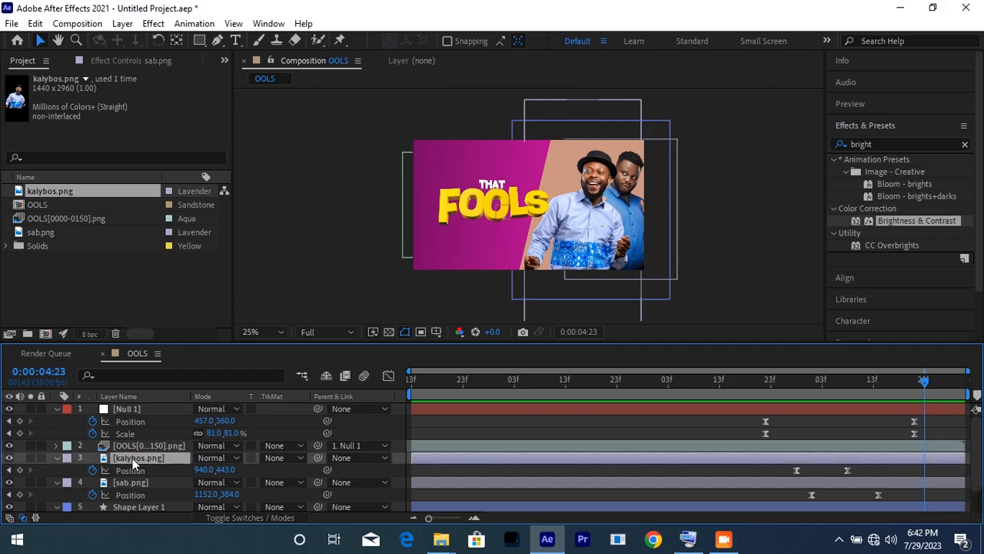
pyautogui.keyDown('alt'); pyautogui.click(93, 470); pyautogui.keyUp('alt')
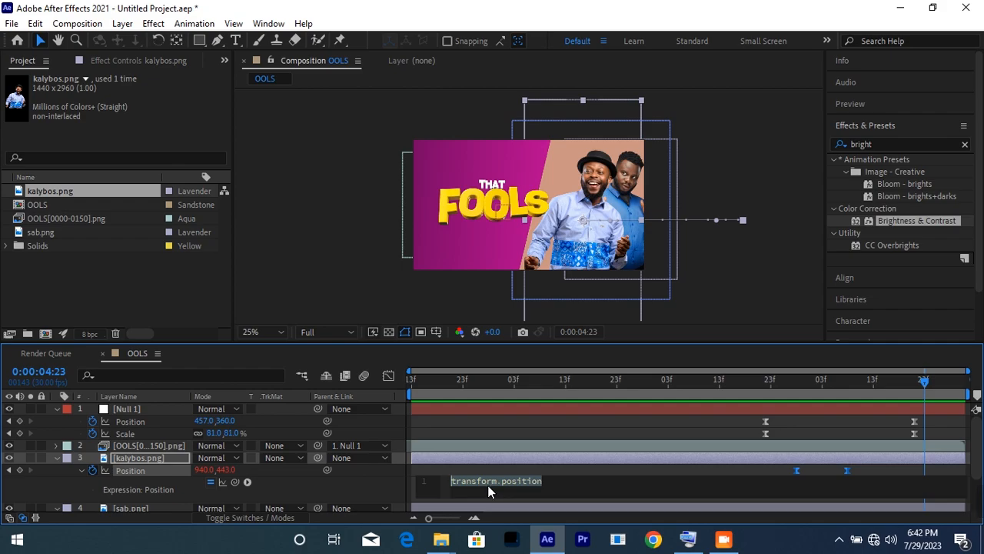
pyautogui.write('w')
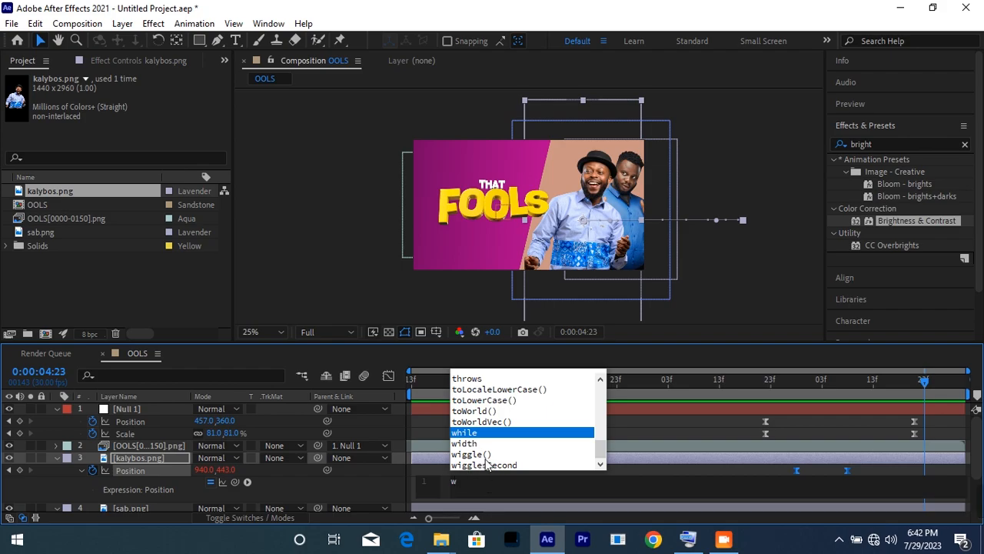
pyautogui.click(475, 455)
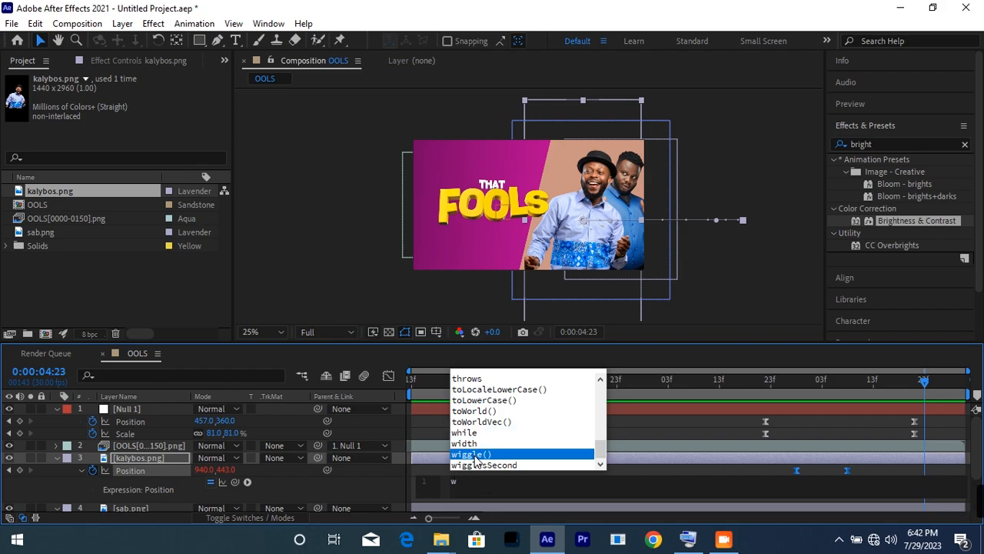
pyautogui.click(475, 455)
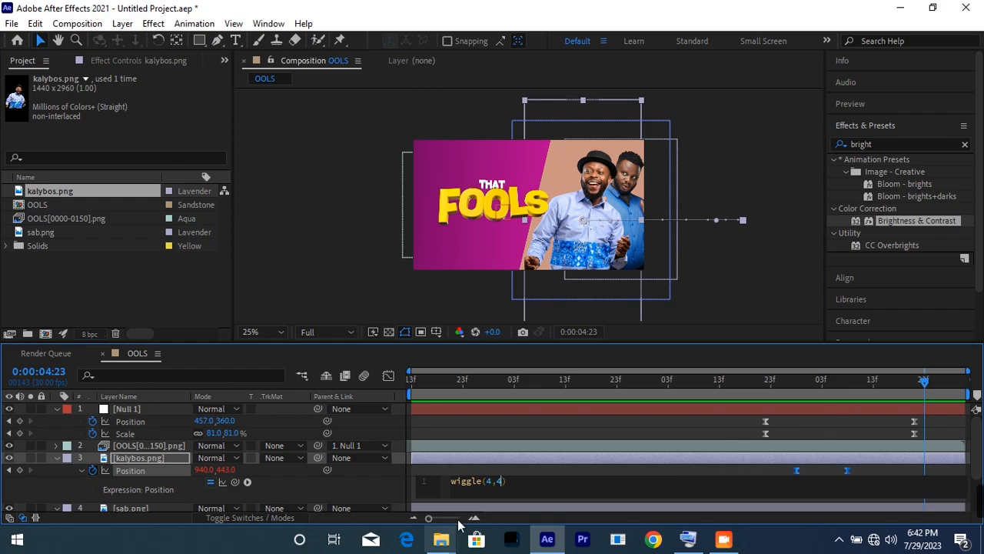
# Copy the whole wiggle(4,4) expression from kalybos.png's position and leave the expression editor.
pyautogui.hotkey('ctrl', 'a')
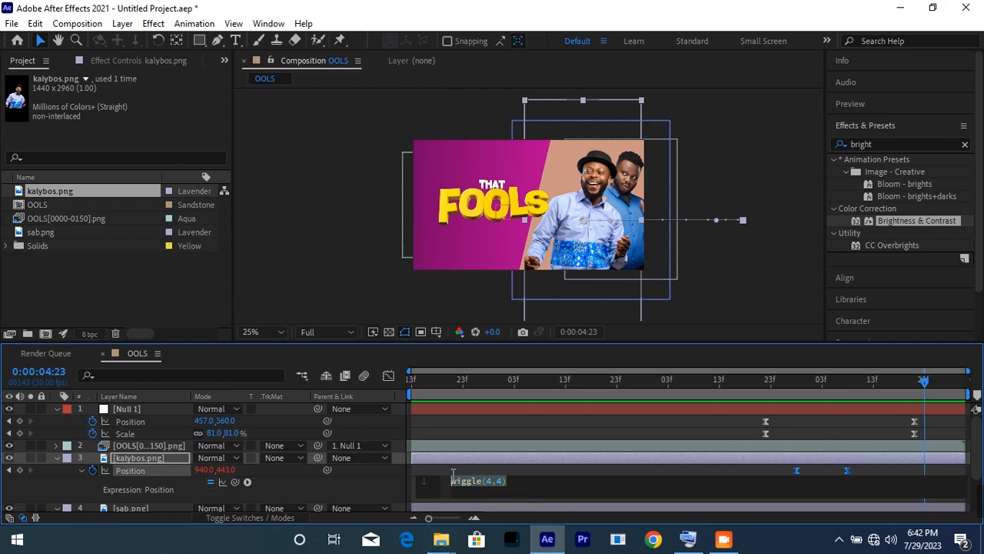
pyautogui.rightClick(454, 481)
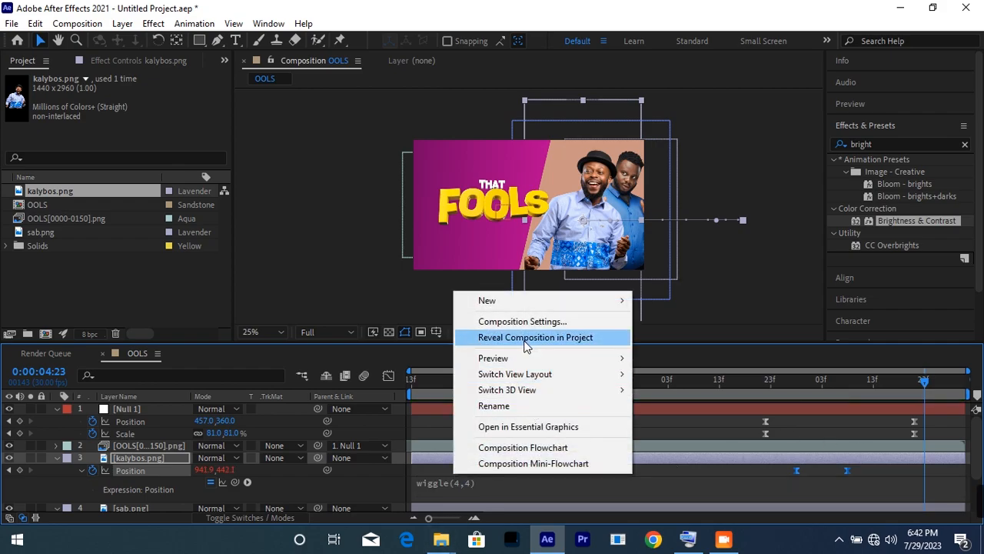
pyautogui.click(422, 445)
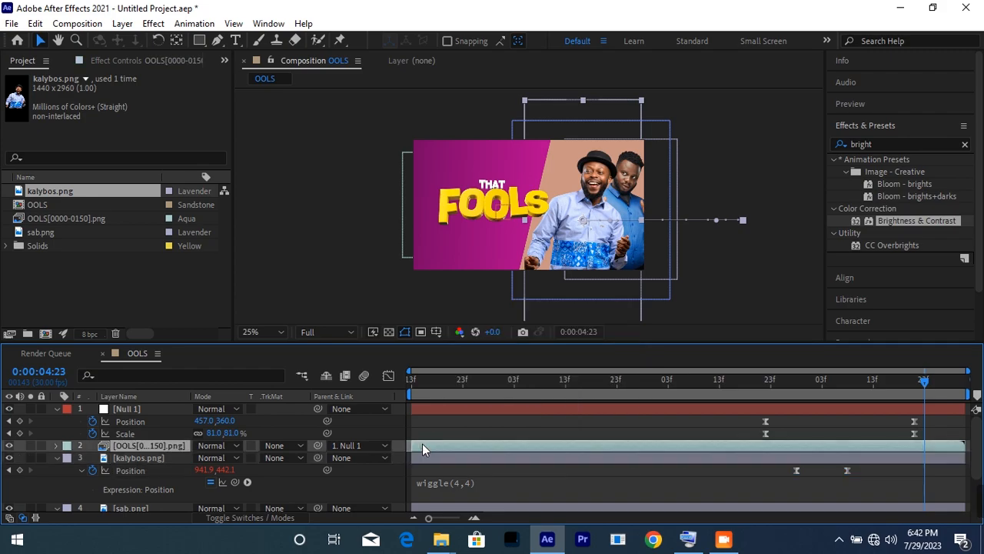
pyautogui.click(471, 482)
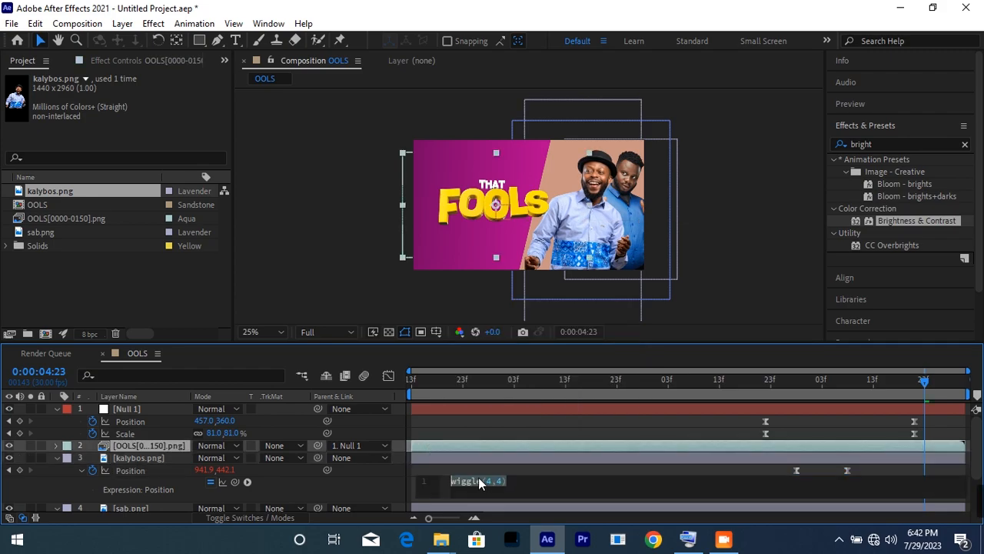
pyautogui.rightClick(478, 477)
pyautogui.click(512, 416)
pyautogui.click(140, 459)
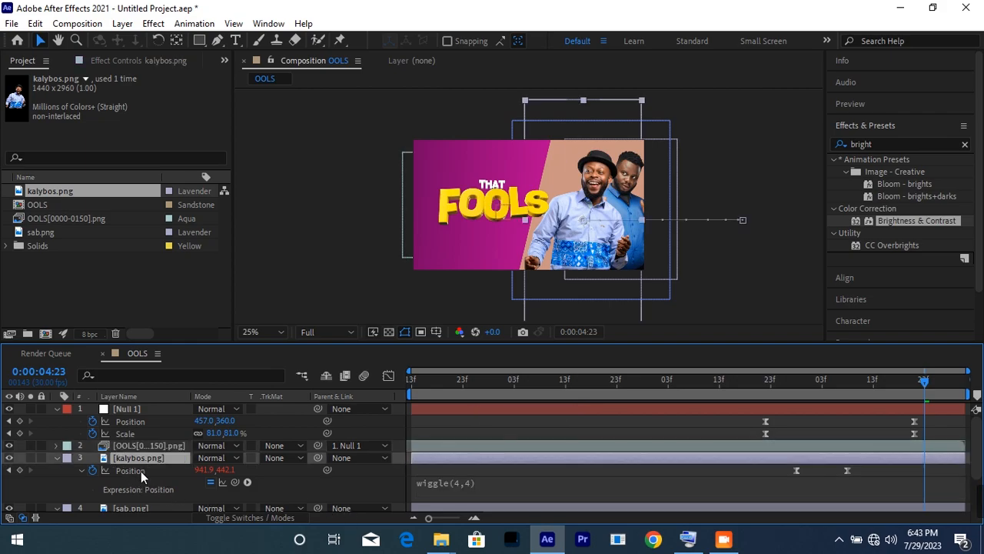
# Paste the wiggle(4,4) expression onto sab.png's position and return the playhead to 0:00:01:13.
pyautogui.scroll(-2, 136, 486)
pyautogui.click(141, 455)
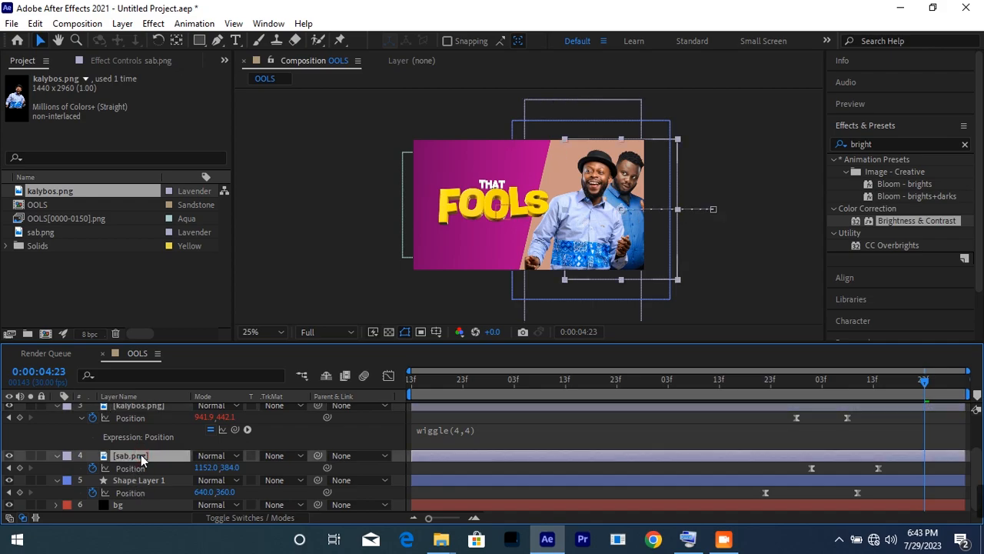
pyautogui.keyDown('alt'); pyautogui.click(92, 467); pyautogui.keyUp('alt')
pyautogui.hotkey('ctrl', 'v')
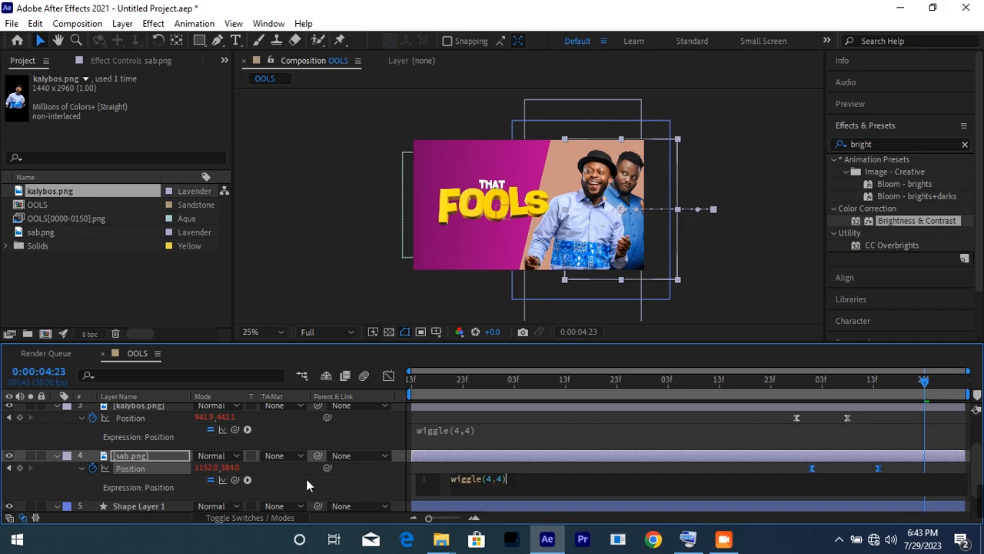
pyautogui.moveTo(923, 384); pyautogui.dragTo(356, 411)
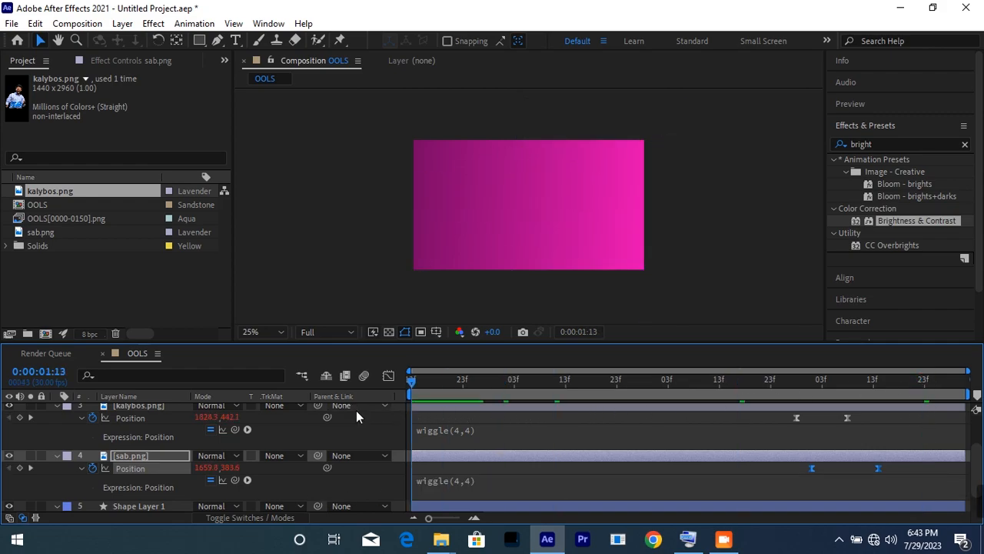